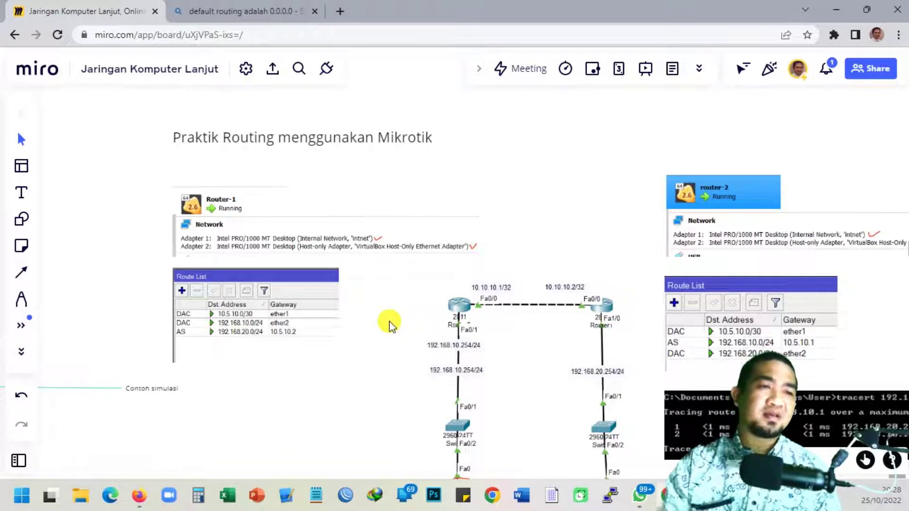
# Handwrite 30 in red over the /32 prefixes of 10.10.10.1 and 10.10.10.2 on the link between the two routers
pyautogui.moveTo(374, 321); pyautogui.dragTo(303, 229)
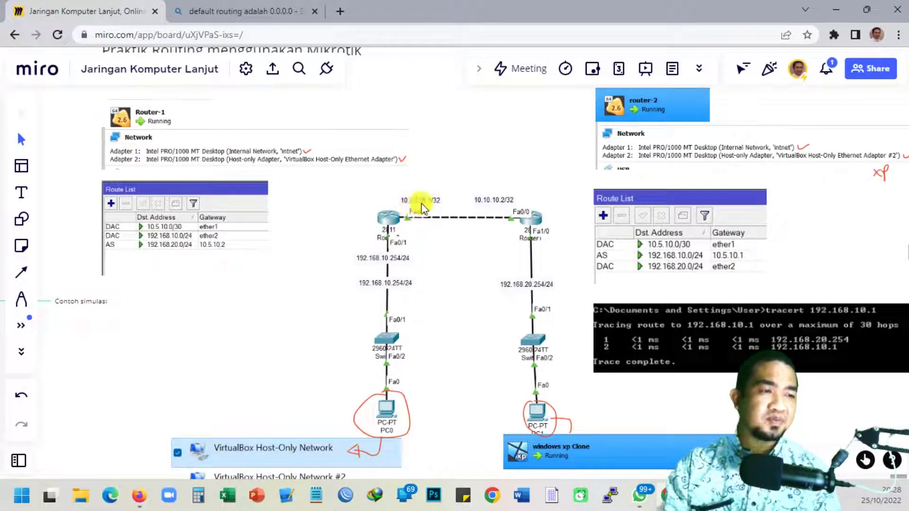
pyautogui.scroll(3, 436, 208)
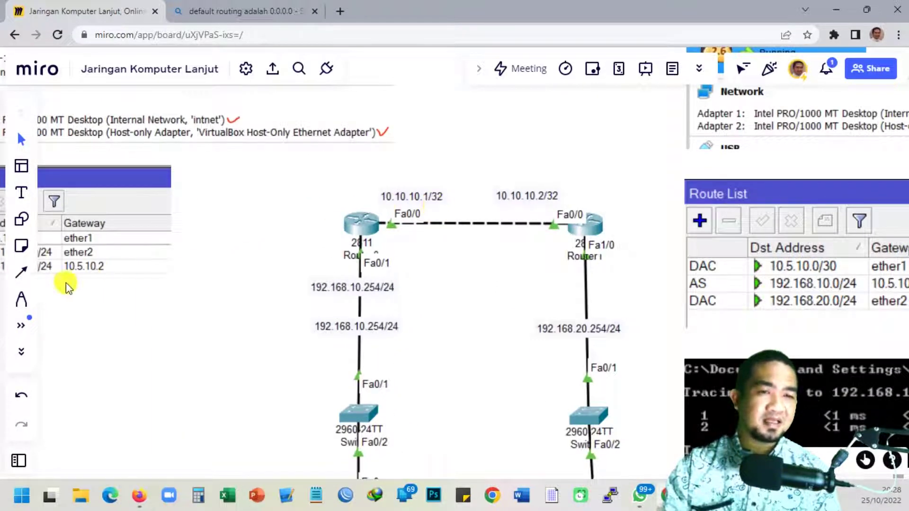
pyautogui.click(21, 299)
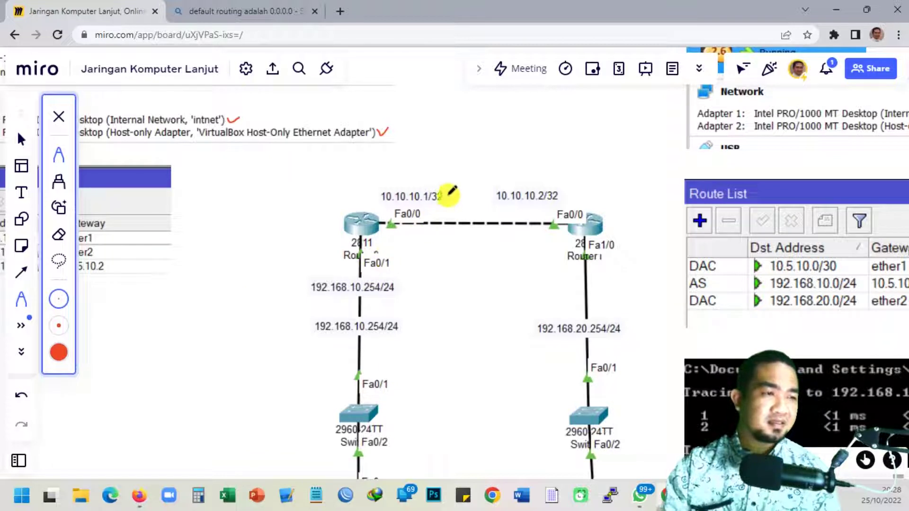
pyautogui.moveTo(436, 197)
pyautogui.mouseDown()
pyautogui.moveTo(428, 188)
pyautogui.moveTo(438, 182)
pyautogui.mouseUp()
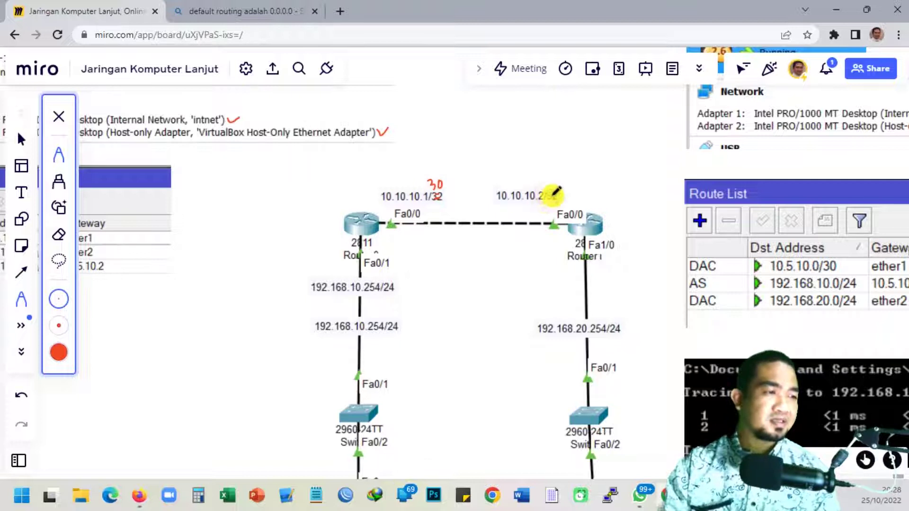
pyautogui.moveTo(549, 196)
pyautogui.mouseDown()
pyautogui.moveTo(550, 187)
pyautogui.moveTo(562, 188)
pyautogui.mouseUp()
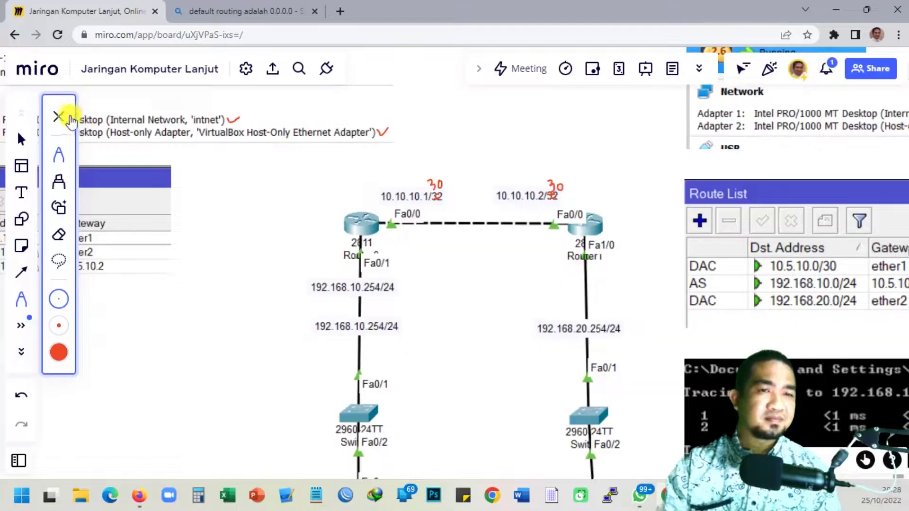
pyautogui.click(59, 117)
pyautogui.scroll(-3, 408, 284)
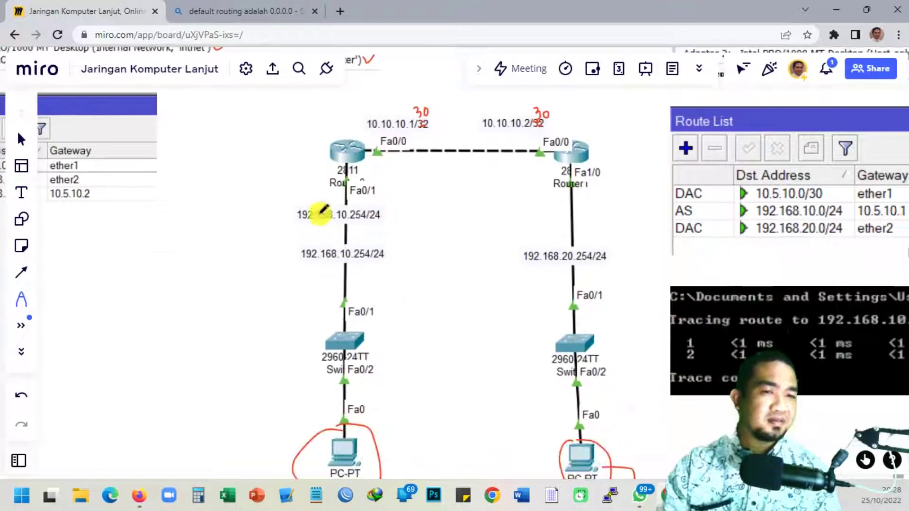
pyautogui.click(21, 139)
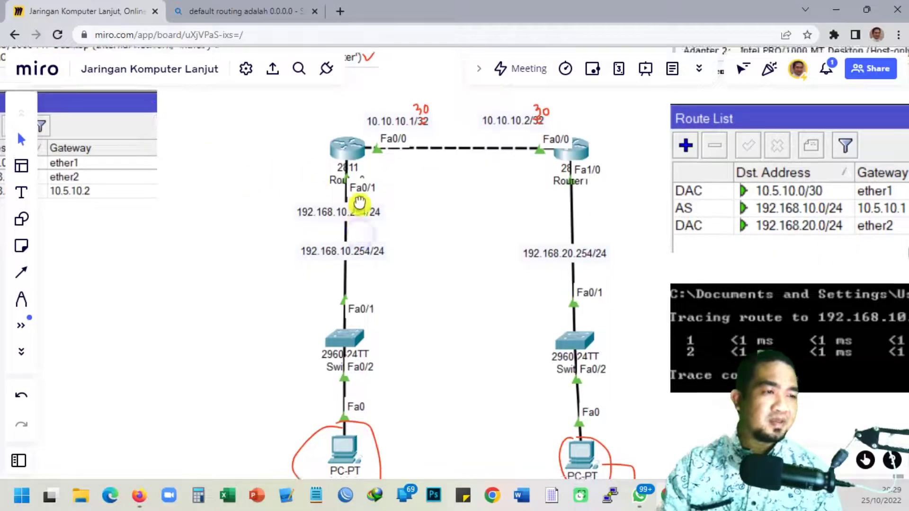
# Examine the topology diagram from the router link down to both PCs, with their interface addresses and the route lists
pyautogui.scroll(-2, 361, 201)
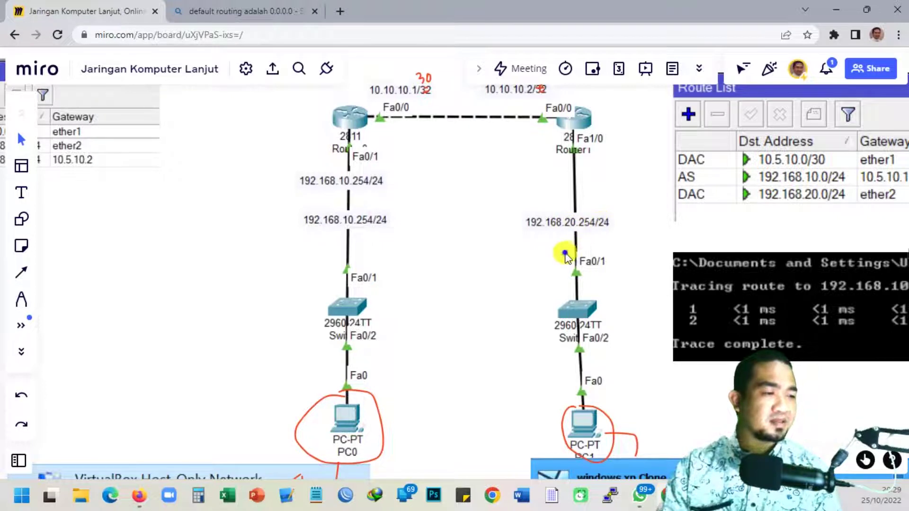
pyautogui.moveTo(555, 217); pyautogui.dragTo(522, 97)
pyautogui.moveTo(491, 208); pyautogui.dragTo(505, 261)
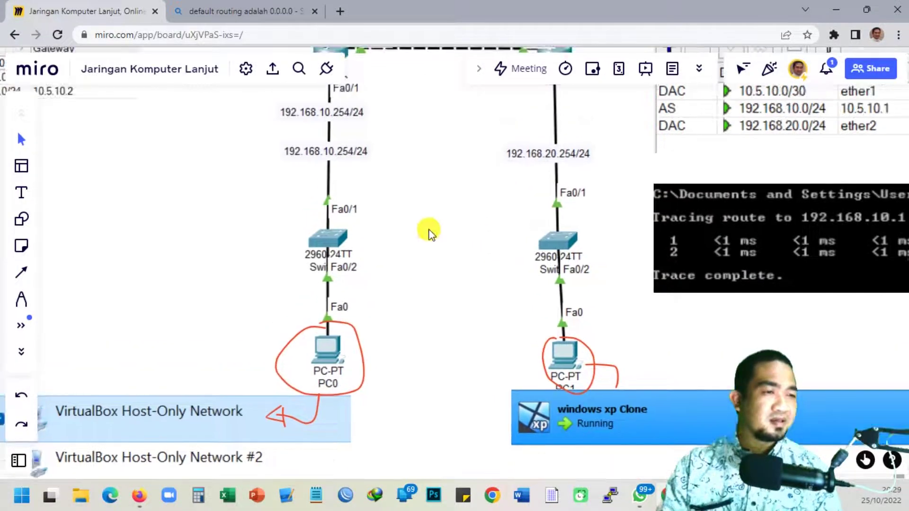
pyautogui.scroll(-1, 424, 197)
pyautogui.moveTo(425, 188); pyautogui.dragTo(433, 286)
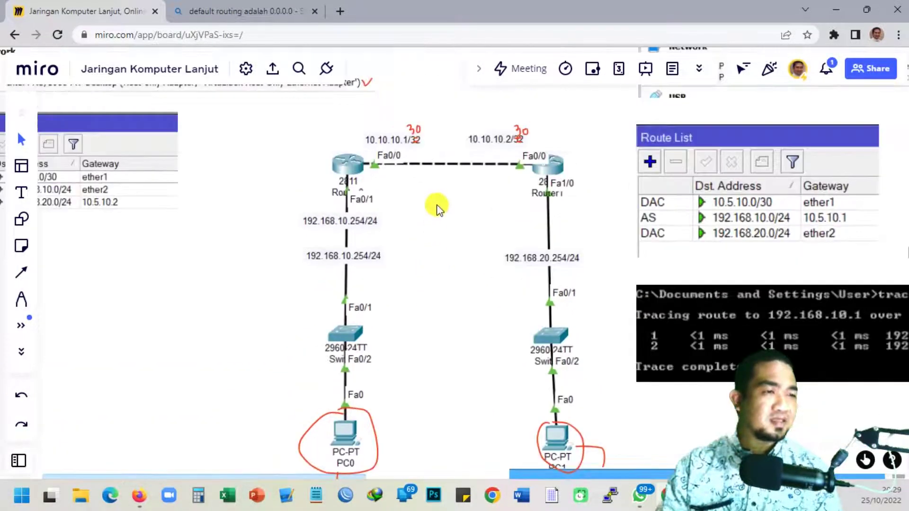
pyautogui.moveTo(436, 204); pyautogui.dragTo(450, 247)
pyautogui.scroll(-4, 445, 242)
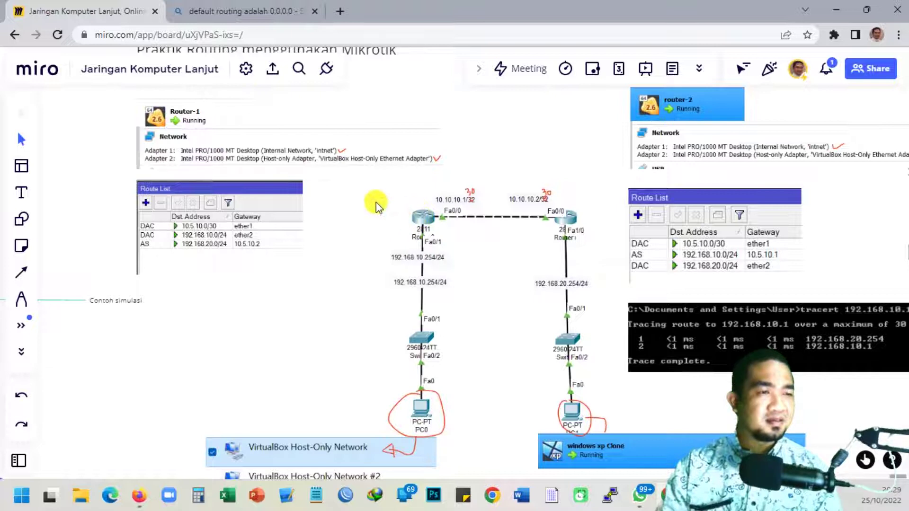
pyautogui.moveTo(377, 211); pyautogui.dragTo(377, 235)
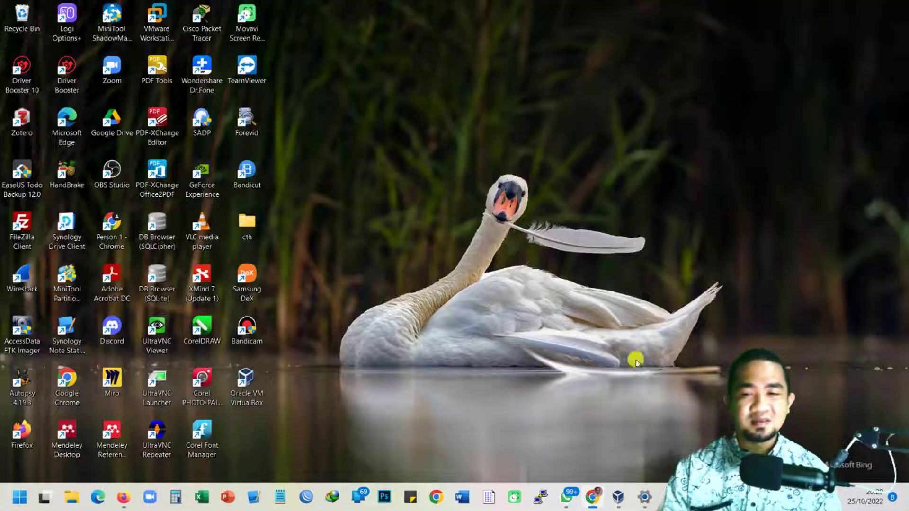
# Switch to VirtualBox and show router-2's details to compare its network adapters with the Miro board
pyautogui.click(617, 497)
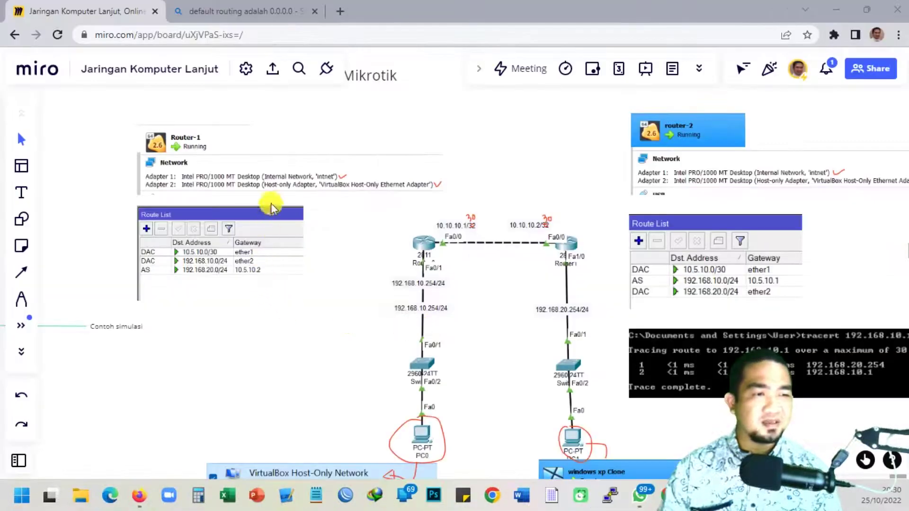
pyautogui.moveTo(369, 242); pyautogui.dragTo(291, 255)
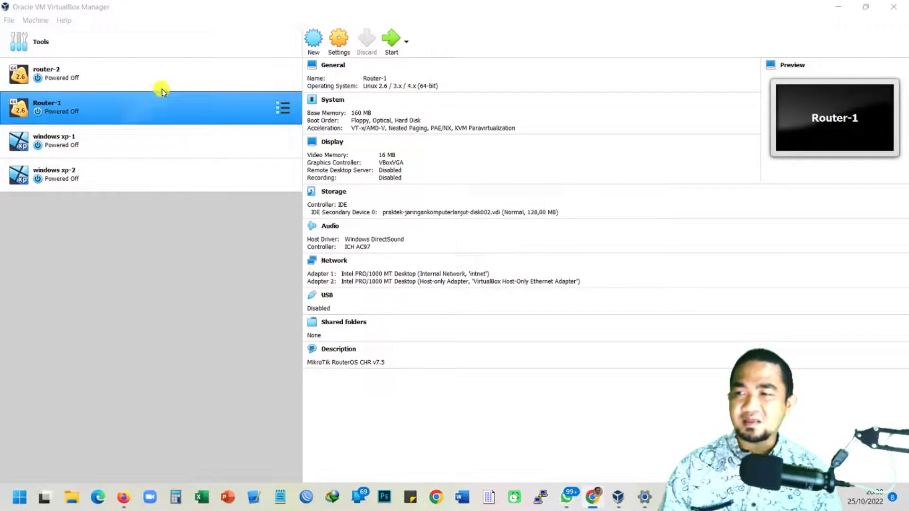
pyautogui.click(203, 82)
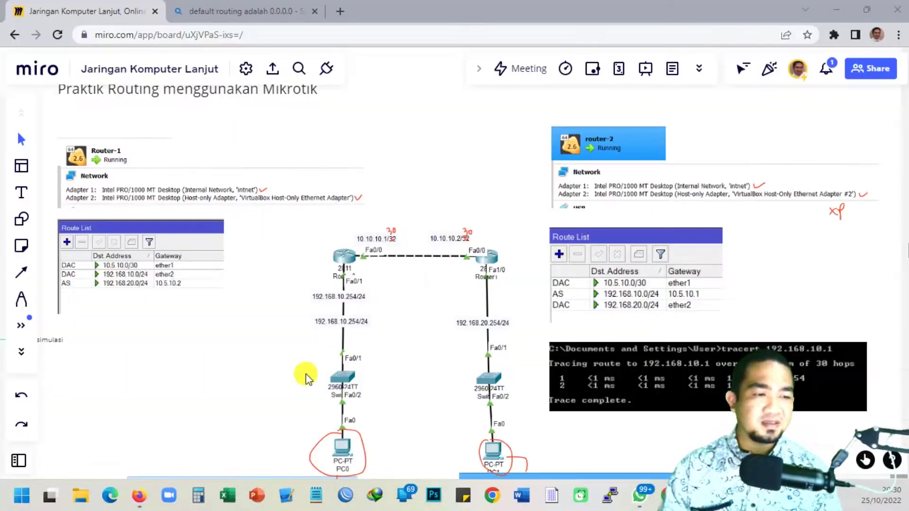
# Examine the board's host-only adapter connection details for PC0 and the Windows XP TCP/IP settings for PC1
pyautogui.scroll(-2, 299, 281)
pyautogui.scroll(-5, 299, 281)
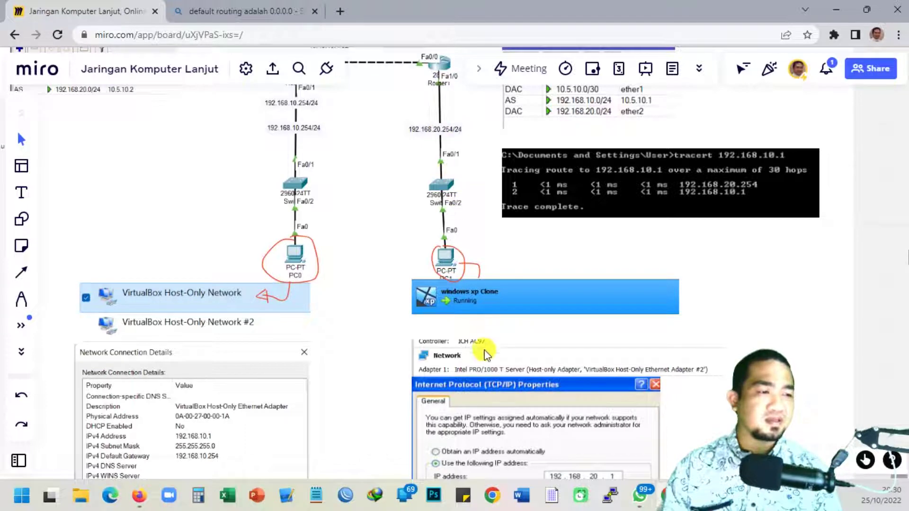
pyautogui.moveTo(484, 351); pyautogui.dragTo(480, 250)
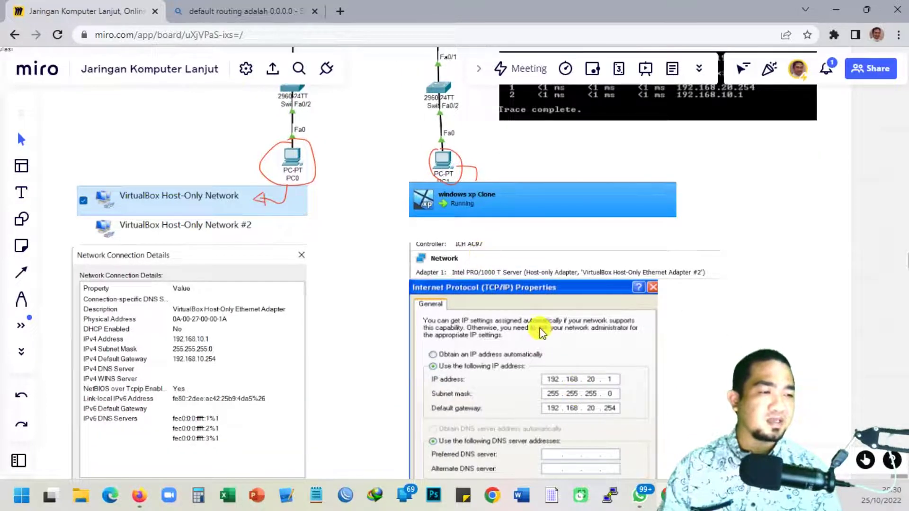
pyautogui.moveTo(540, 336); pyautogui.dragTo(603, 367)
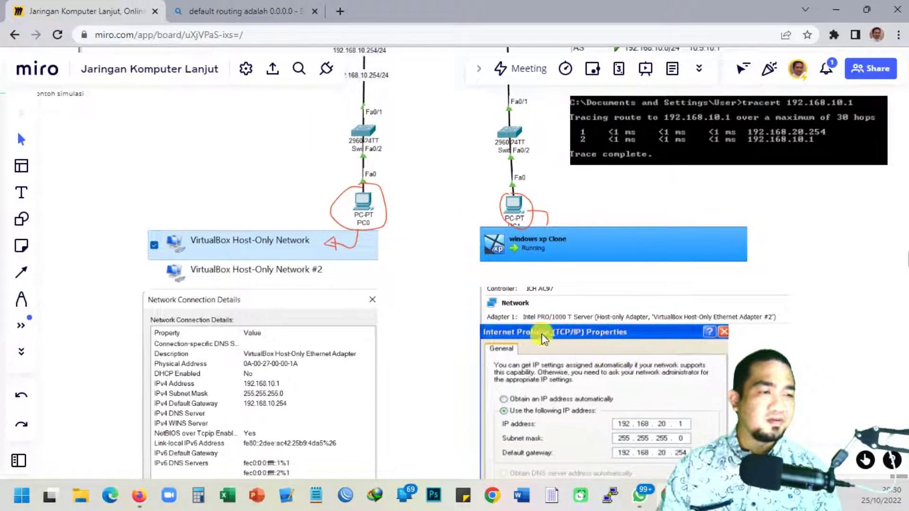
pyautogui.moveTo(469, 277); pyautogui.dragTo(511, 336)
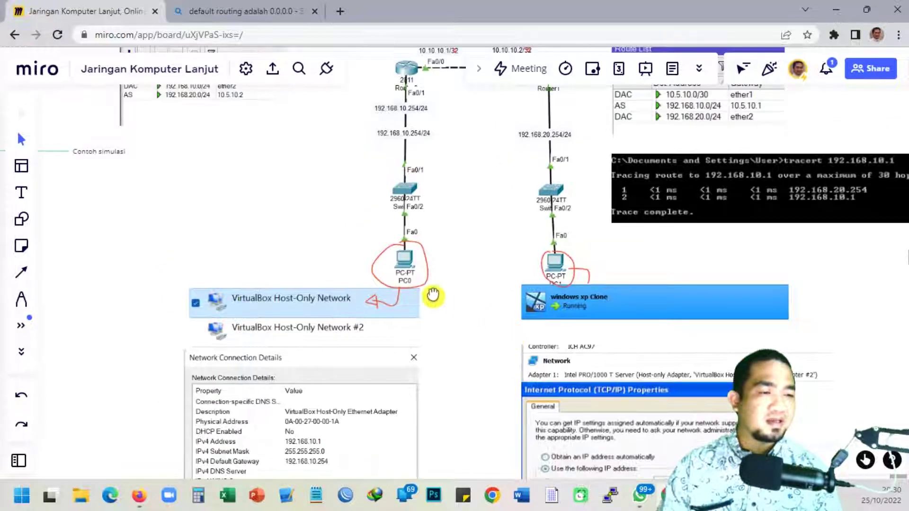
pyautogui.moveTo(418, 282)
pyautogui.mouseDown()
pyautogui.moveTo(413, 320)
pyautogui.moveTo(423, 275)
pyautogui.mouseUp()
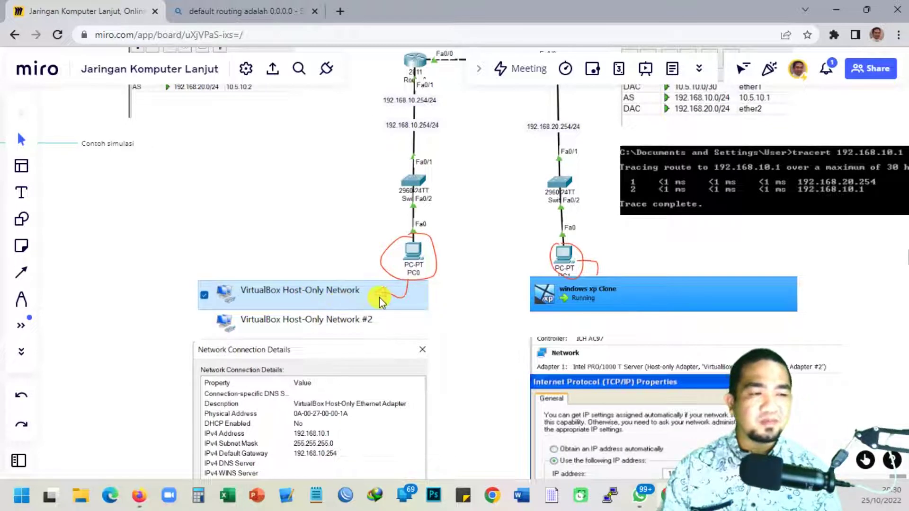
pyautogui.scroll(-2, 378, 284)
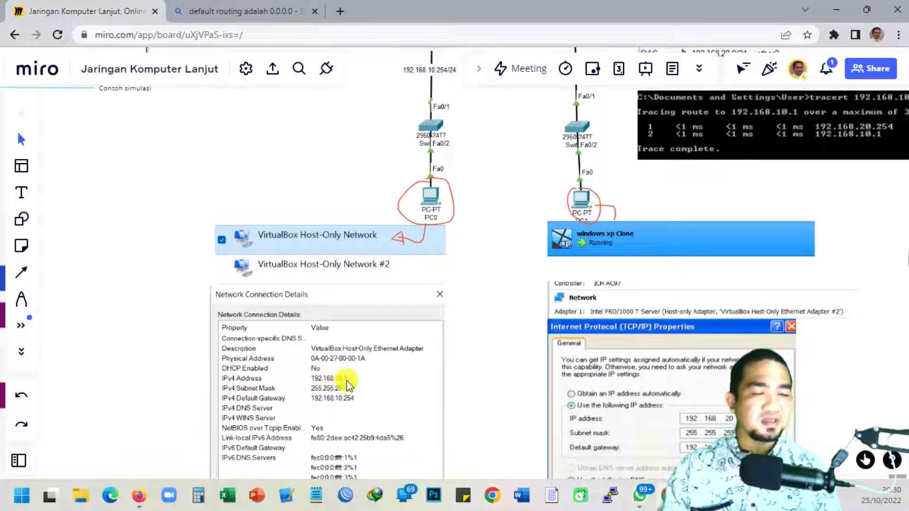
pyautogui.moveTo(355, 371); pyautogui.dragTo(311, 414)
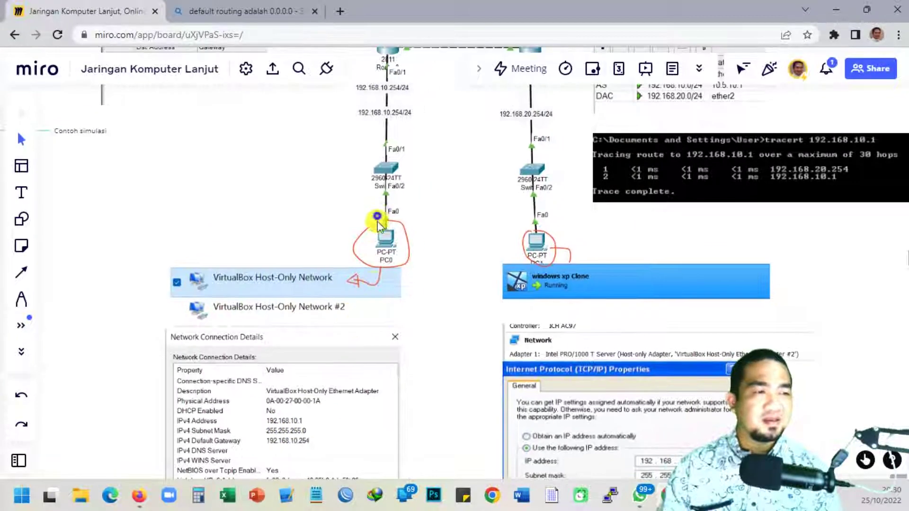
pyautogui.moveTo(377, 219); pyautogui.dragTo(364, 348)
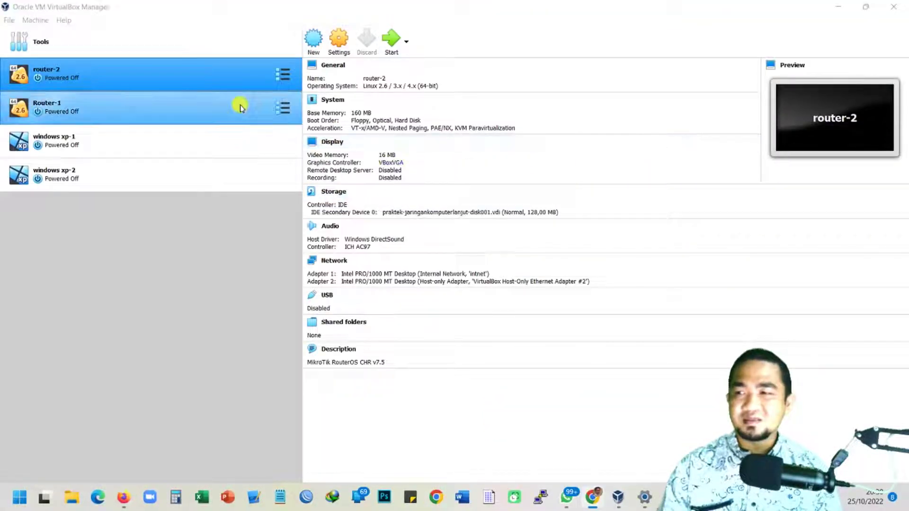
# Show the windows xp-1 machine's details in VirtualBox and compare its network setup with the board's PC1 notes
pyautogui.click(209, 142)
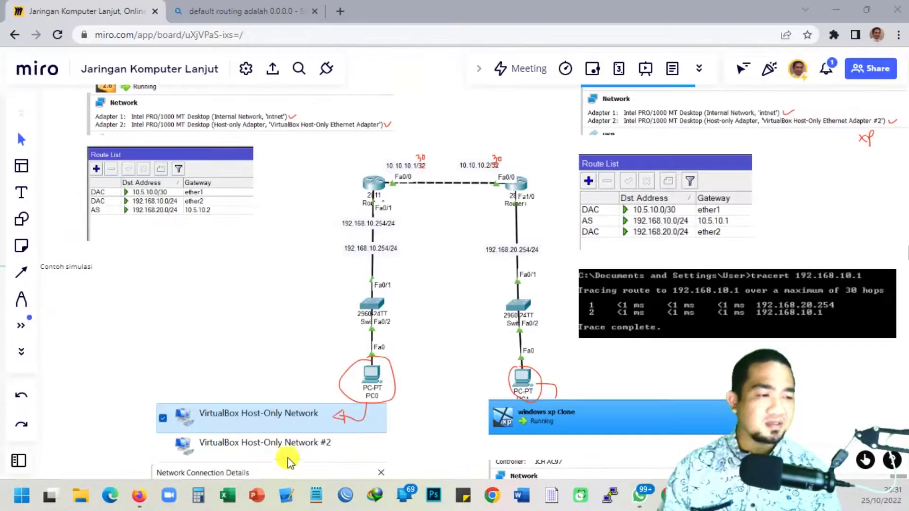
pyautogui.moveTo(288, 457); pyautogui.dragTo(288, 285)
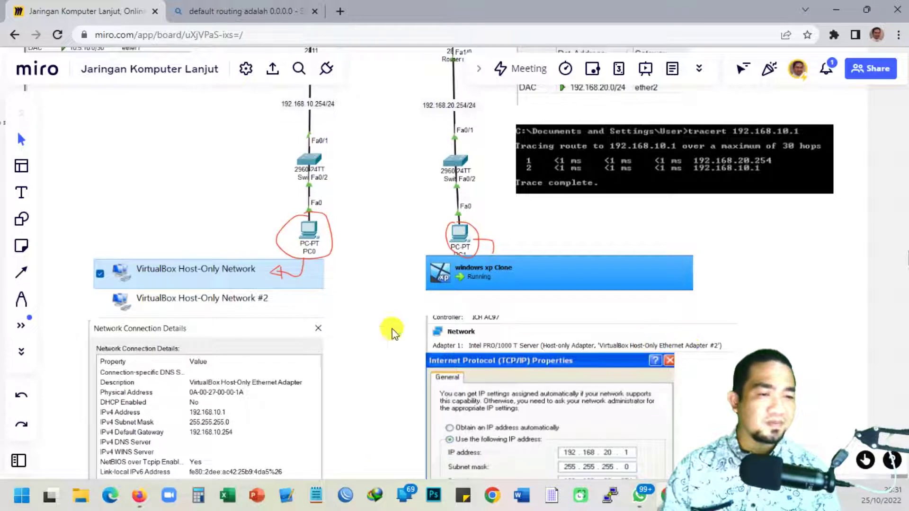
pyautogui.moveTo(324, 328); pyautogui.dragTo(370, 364)
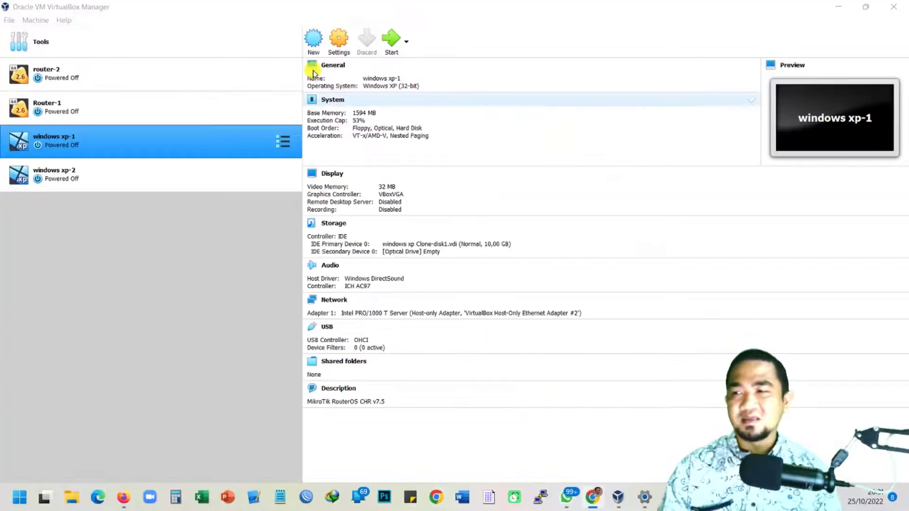
# Start the router-2 and Router-1 virtual machines in VirtualBox
pyautogui.click(248, 67)
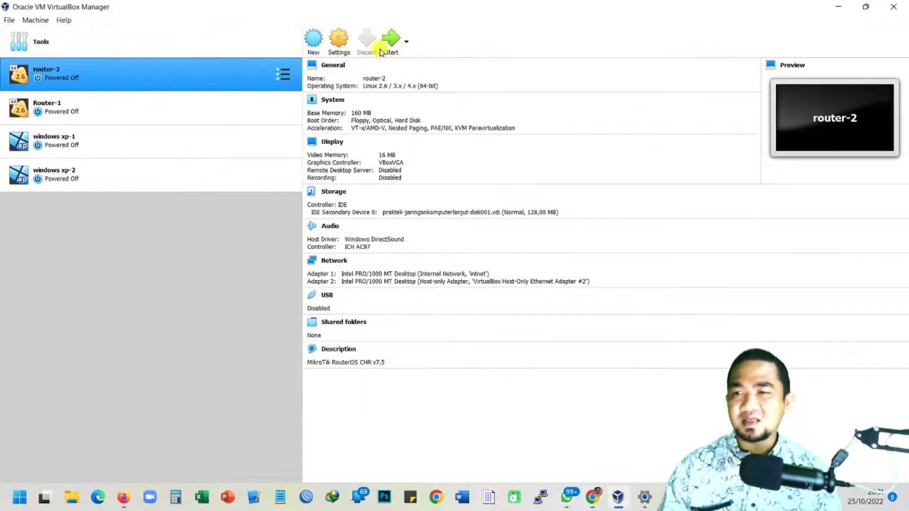
pyautogui.click(193, 112)
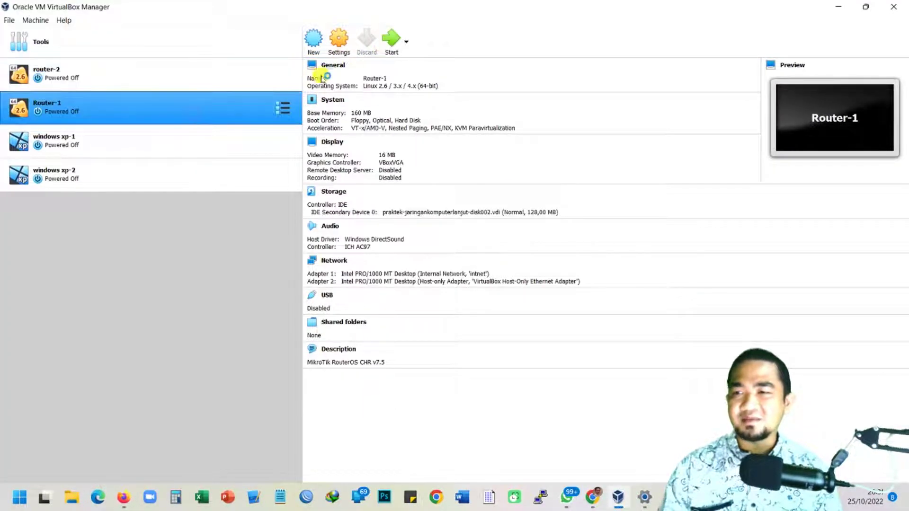
pyautogui.click(391, 39)
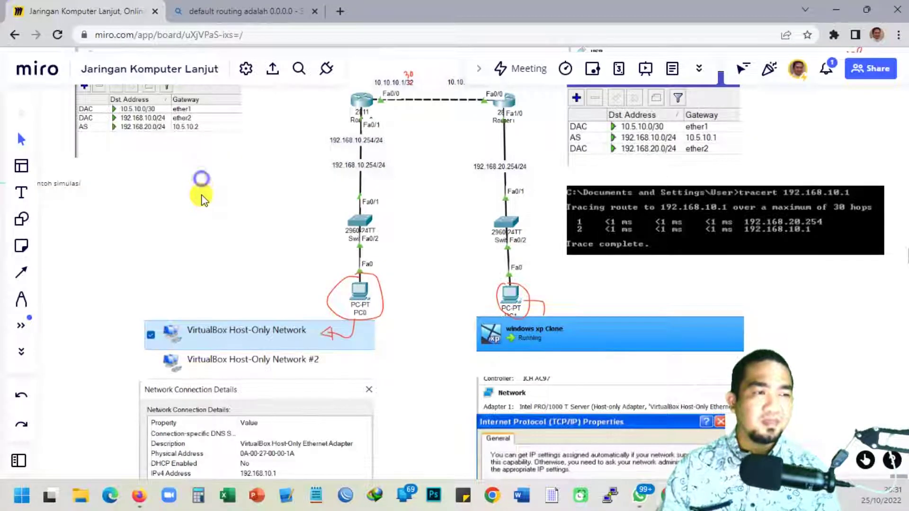
# On the Miro board, draw a red route arrow from the 192.168.10.254/24 link to PC1, and circle 10.10.10.2/32 with the label "Next hop"
pyautogui.moveTo(201, 195); pyautogui.dragTo(208, 290)
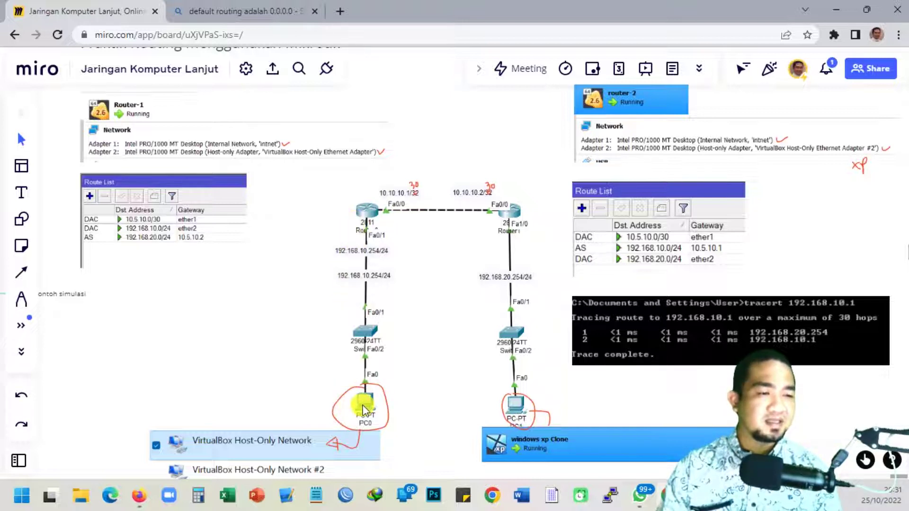
pyautogui.click(498, 281)
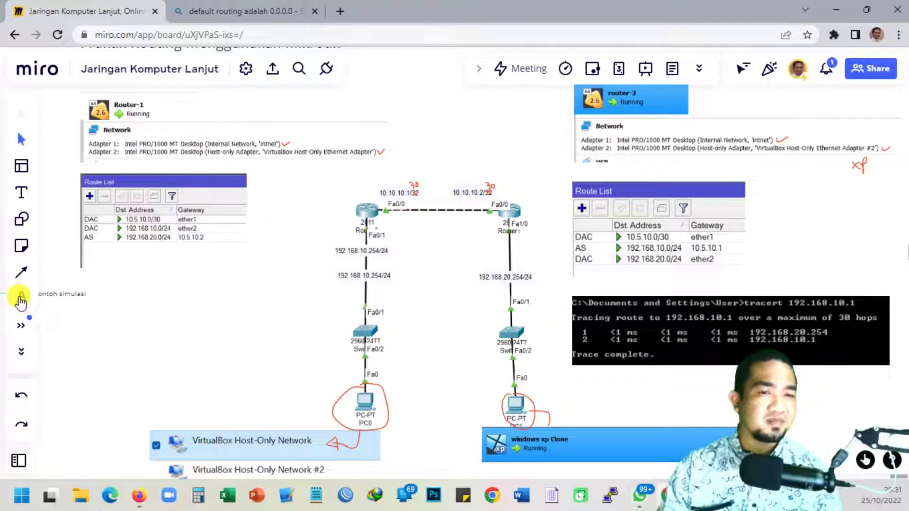
pyautogui.click(21, 298)
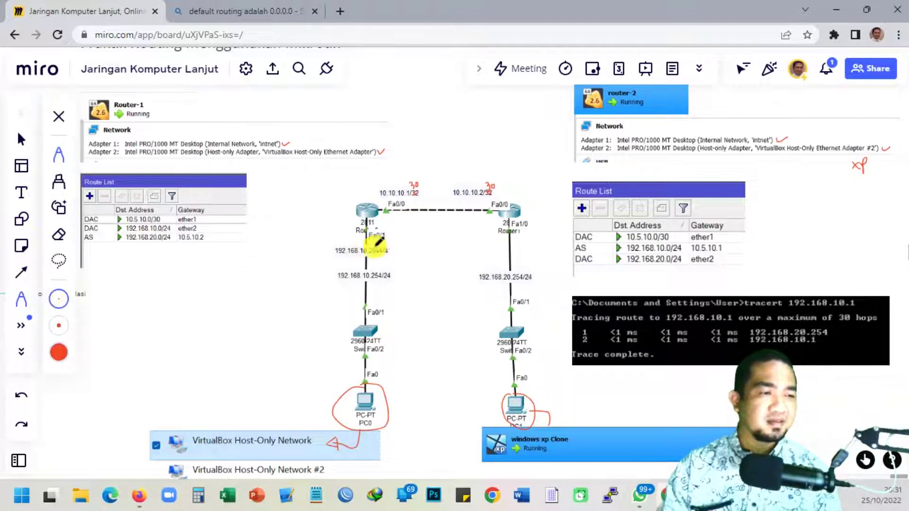
pyautogui.moveTo(380, 296)
pyautogui.mouseDown()
pyautogui.moveTo(404, 270)
pyautogui.moveTo(470, 239)
pyautogui.moveTo(487, 278)
pyautogui.moveTo(479, 349)
pyautogui.moveTo(491, 374)
pyautogui.mouseUp()
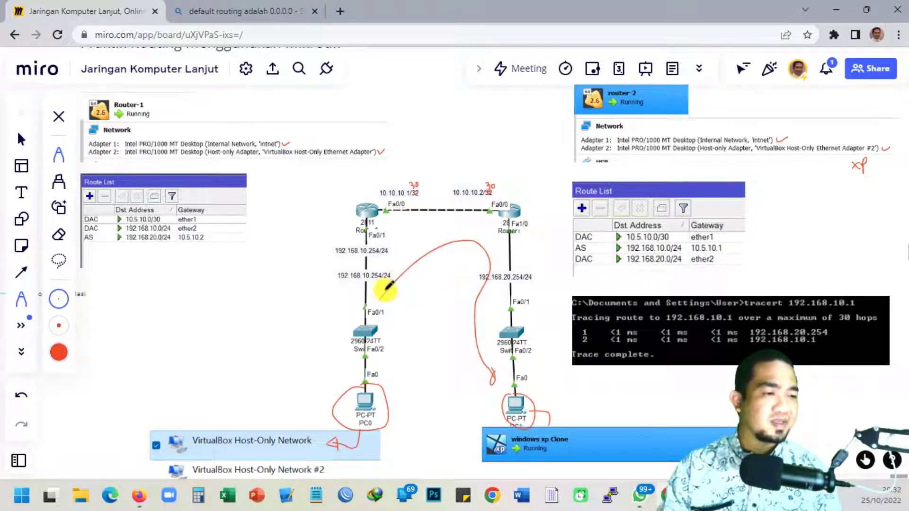
pyautogui.moveTo(441, 246)
pyautogui.mouseDown()
pyautogui.moveTo(458, 178)
pyautogui.moveTo(469, 201)
pyautogui.moveTo(507, 192)
pyautogui.moveTo(481, 169)
pyautogui.moveTo(455, 172)
pyautogui.moveTo(498, 165)
pyautogui.mouseUp()
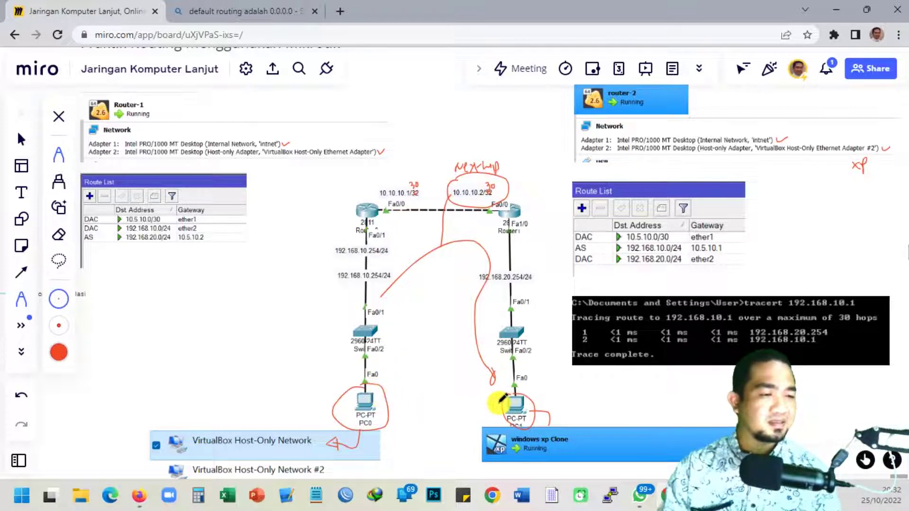
# Sketch the return route in red from PC1 toward PC0 and the 10.10.10.1 address
pyautogui.moveTo(500, 399)
pyautogui.mouseDown()
pyautogui.moveTo(422, 388)
pyautogui.moveTo(393, 398)
pyautogui.mouseUp()
pyautogui.moveTo(476, 391)
pyautogui.mouseDown()
pyautogui.moveTo(430, 215)
pyautogui.moveTo(392, 170)
pyautogui.moveTo(371, 197)
pyautogui.moveTo(420, 193)
pyautogui.moveTo(384, 162)
pyautogui.moveTo(396, 169)
pyautogui.mouseUp()
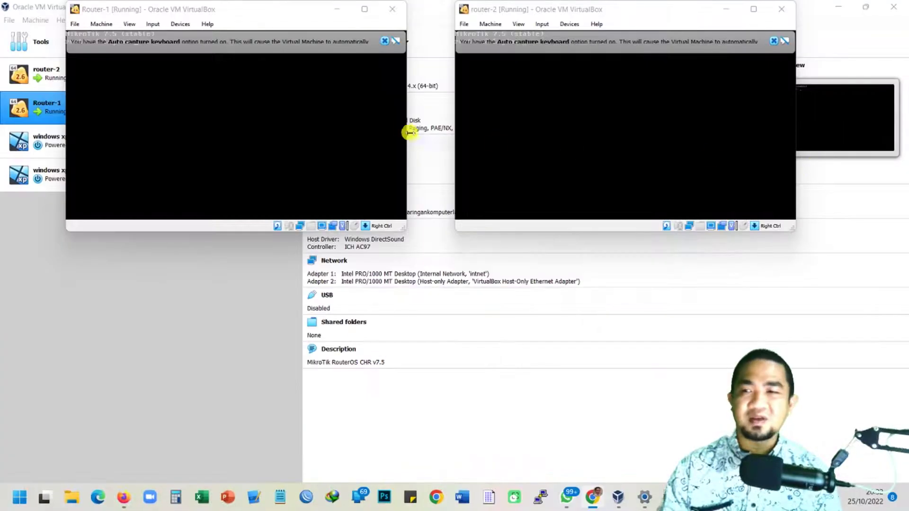
# Dismiss the keyboard-capture notices in both router virtual machines, and minimize their windows and the VirtualBox Manager
pyautogui.click(383, 41)
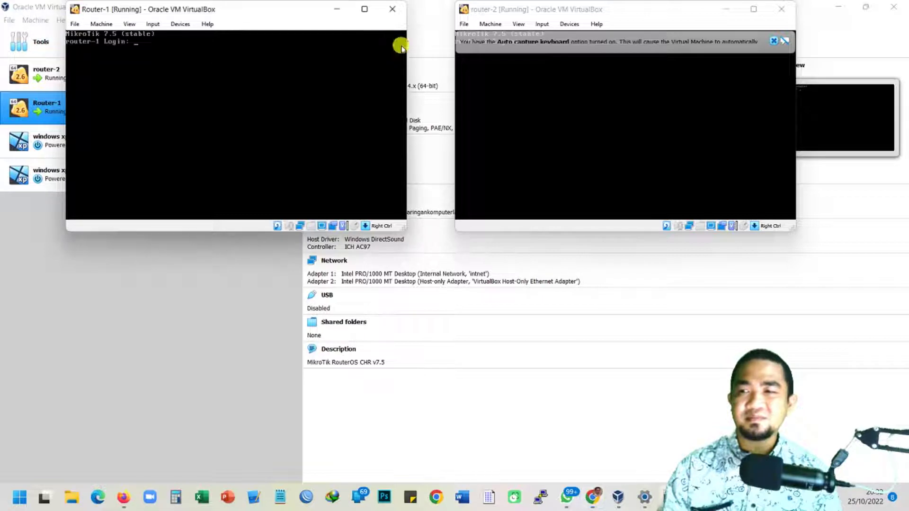
pyautogui.click(773, 41)
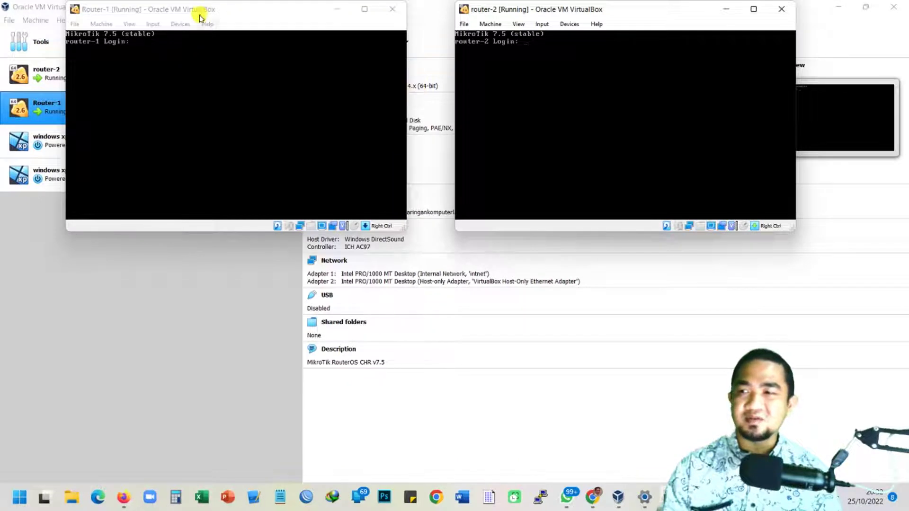
pyautogui.moveTo(199, 18); pyautogui.dragTo(236, 73)
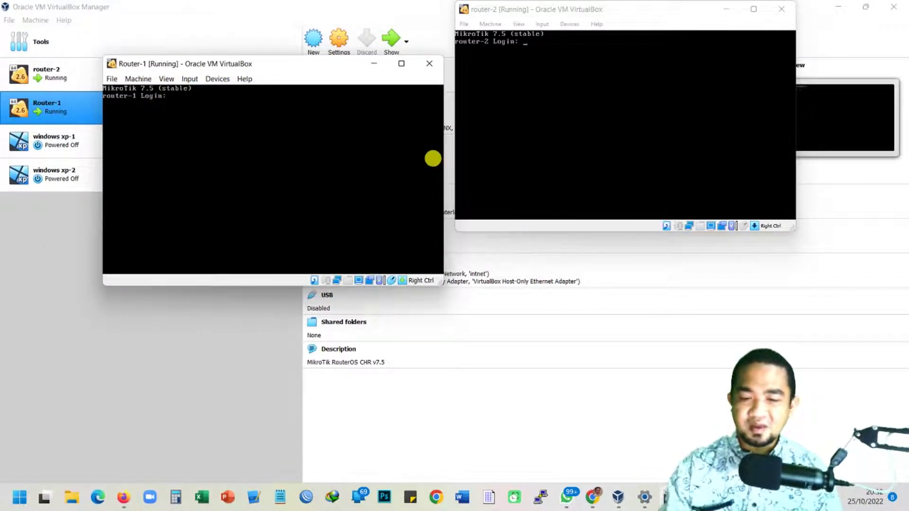
pyautogui.click(373, 64)
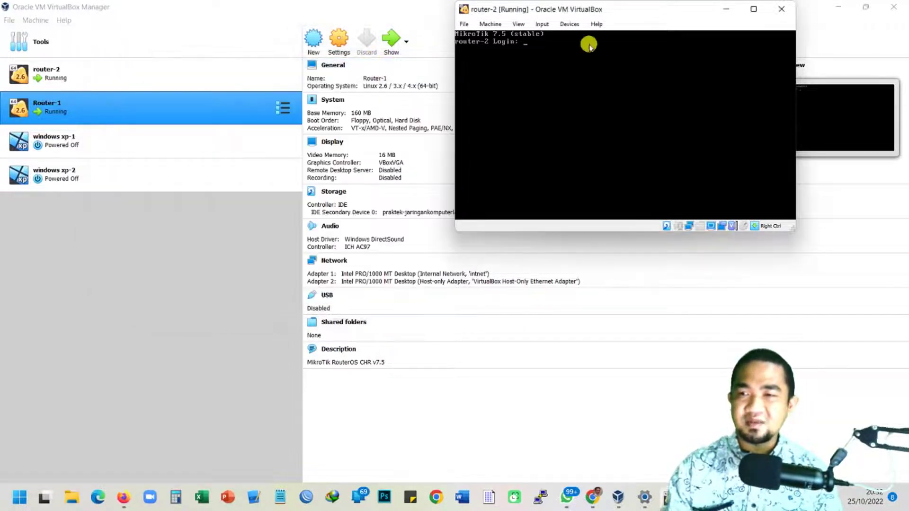
pyautogui.click(725, 9)
pyautogui.click(838, 6)
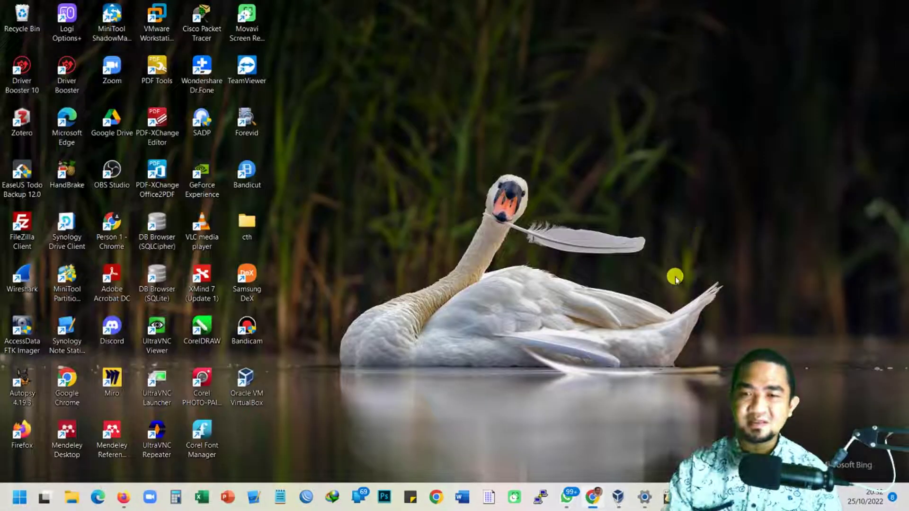
# Open WinBox and connect to the neighbor router-1 by its MAC address, logging in as admin with the account password
pyautogui.click(307, 496)
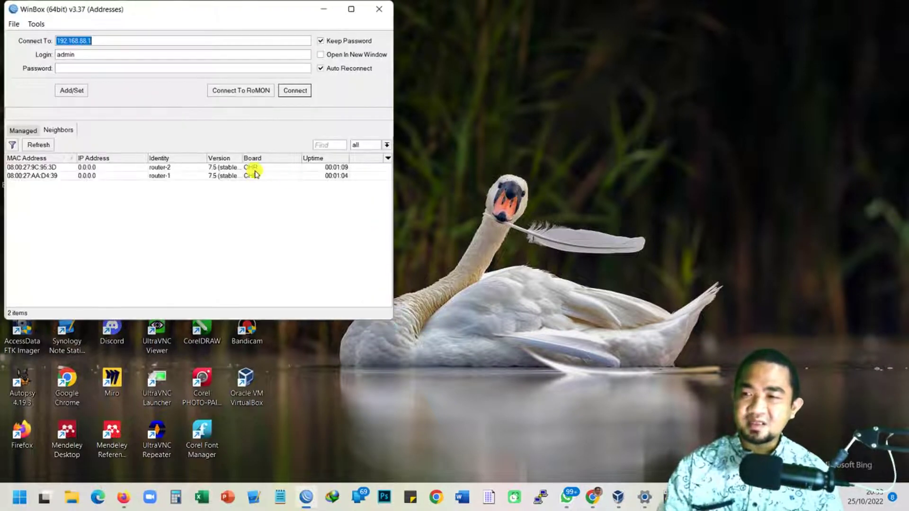
pyautogui.moveTo(191, 6); pyautogui.dragTo(482, 47)
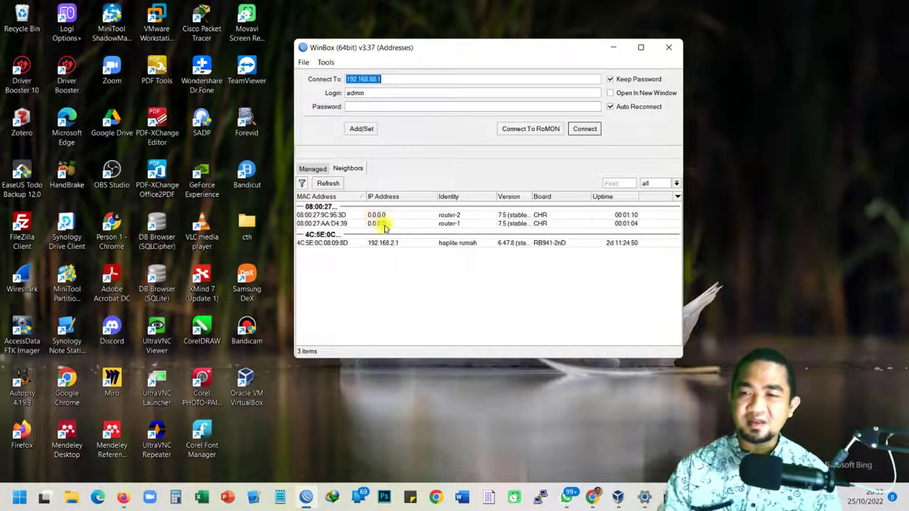
pyautogui.click(319, 223)
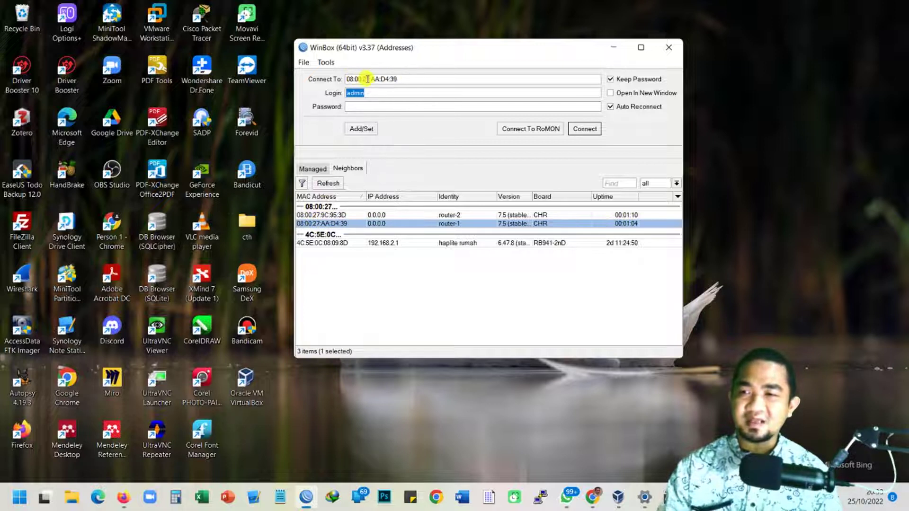
pyautogui.click(365, 108)
pyautogui.write('*')
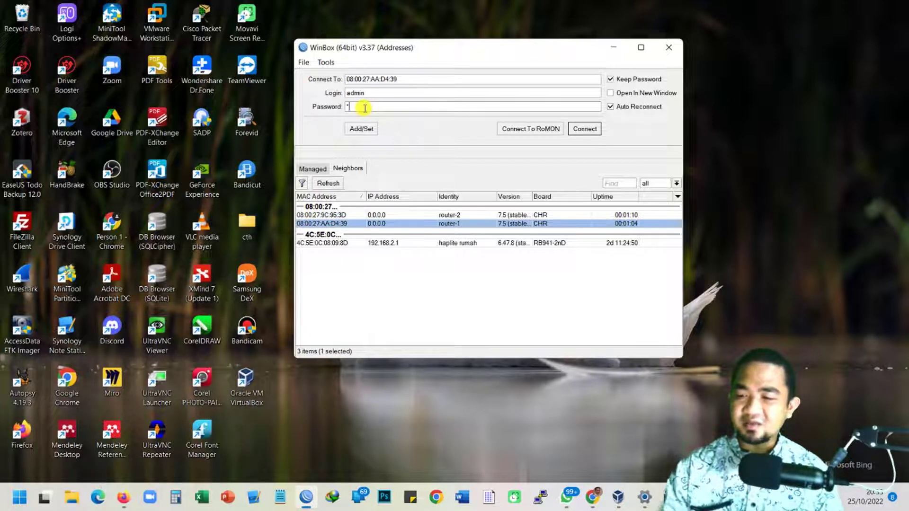
pyautogui.write('***')
pyautogui.click(574, 130)
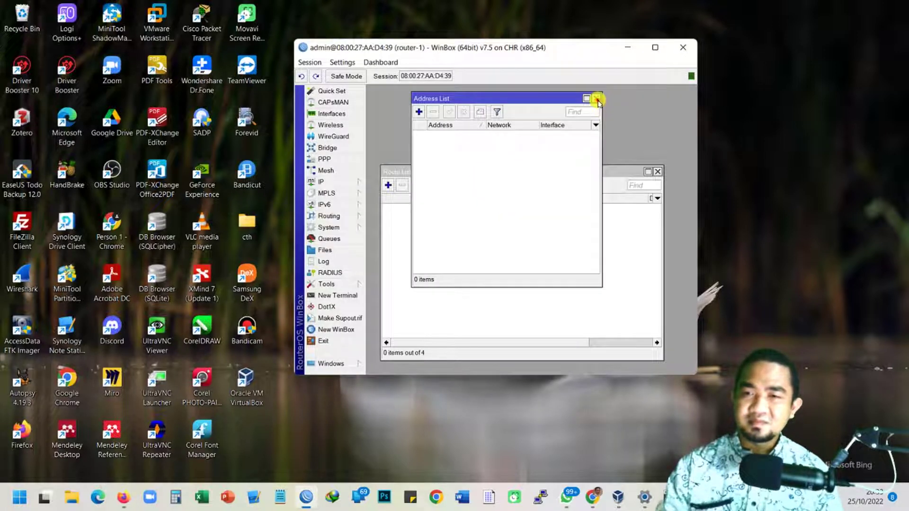
# Close router-1's Address List and Route List windows and fit its session window to the left half of the desktop
pyautogui.click(597, 99)
pyautogui.click(657, 172)
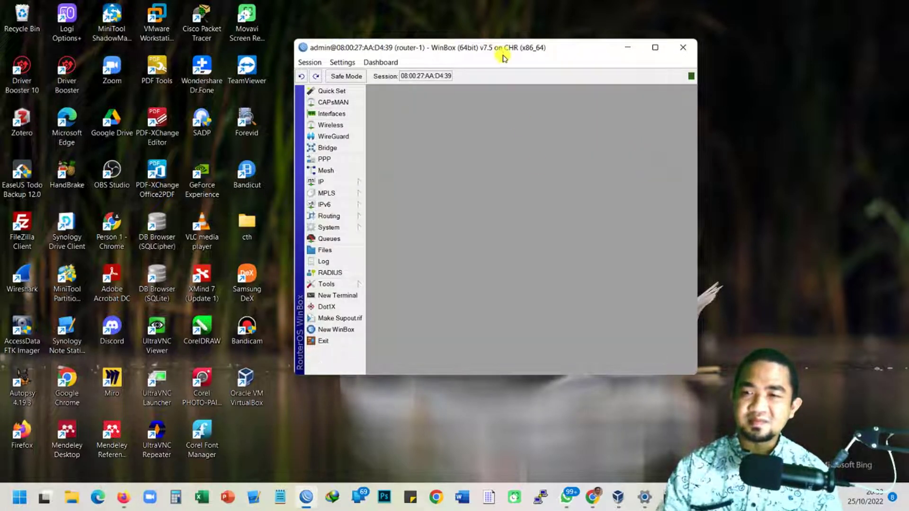
pyautogui.moveTo(515, 56); pyautogui.dragTo(3, 90)
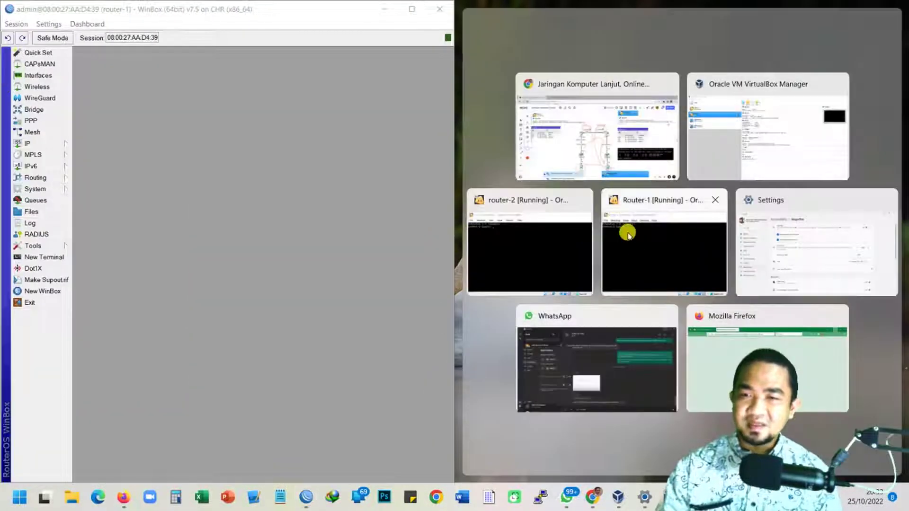
# Open another WinBox window and connect to router-2 by its MAC address as admin with the account password
pyautogui.rightClick(305, 492)
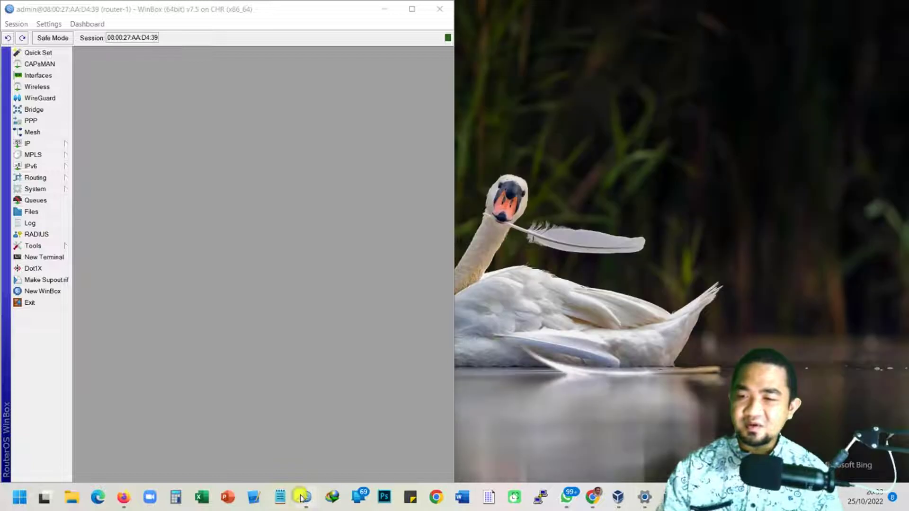
pyautogui.click(317, 429)
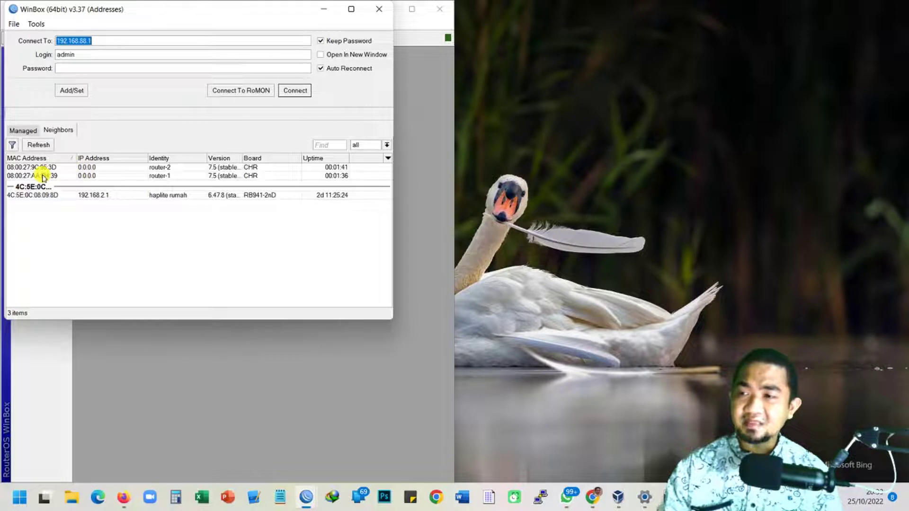
pyautogui.click(43, 168)
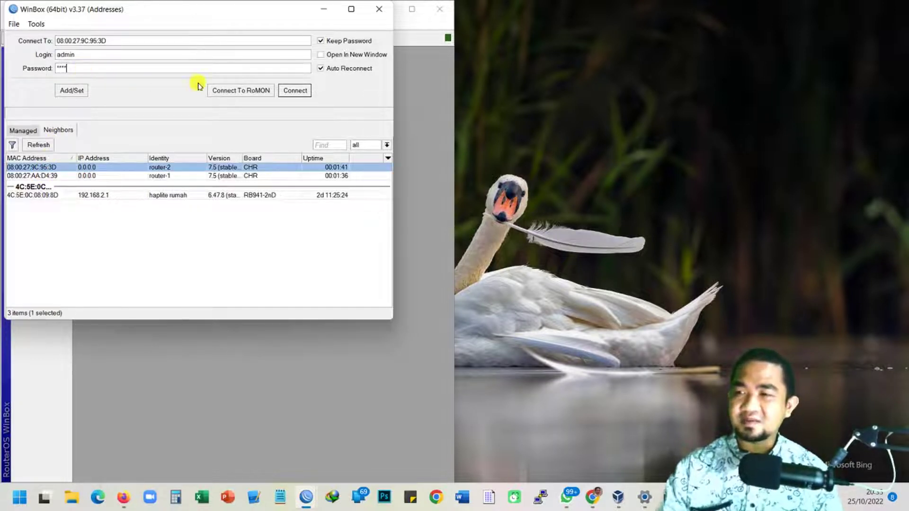
pyautogui.click(295, 90)
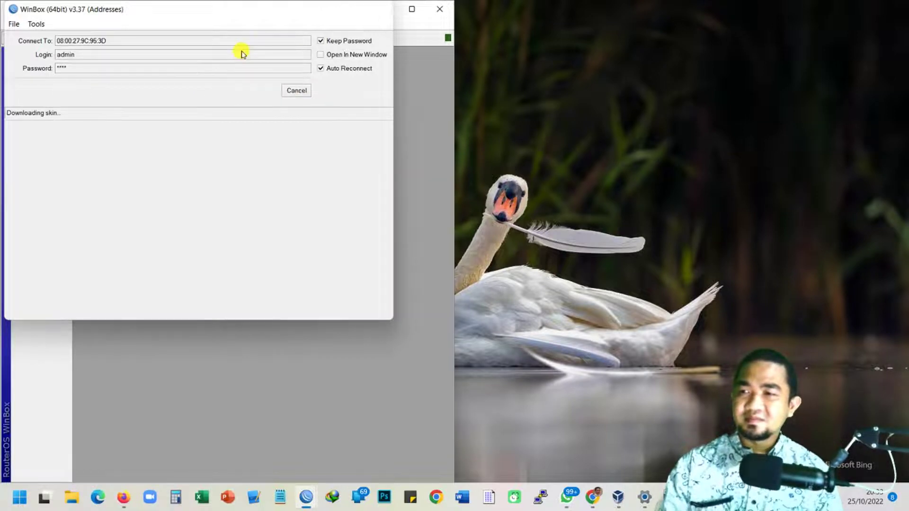
# Move and resize the router-2 session window to fill the space beside the router-1 session
pyautogui.moveTo(586, 180); pyautogui.dragTo(8, 160)
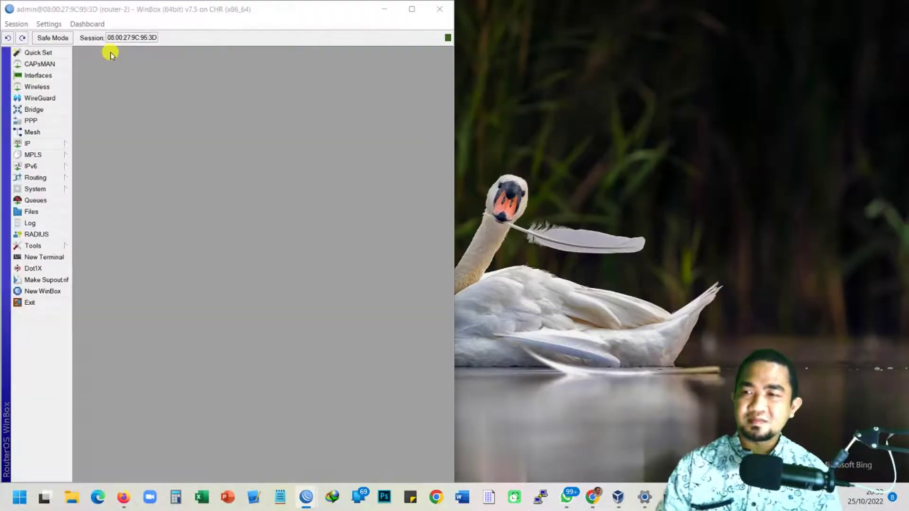
pyautogui.moveTo(196, 23); pyautogui.dragTo(661, 6)
pyautogui.moveTo(679, 259); pyautogui.dragTo(682, 470)
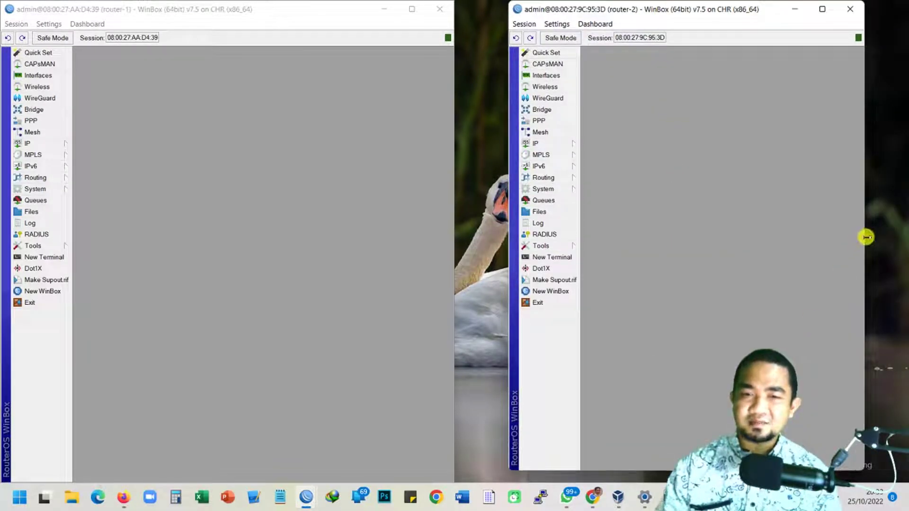
pyautogui.moveTo(866, 237); pyautogui.dragTo(905, 238)
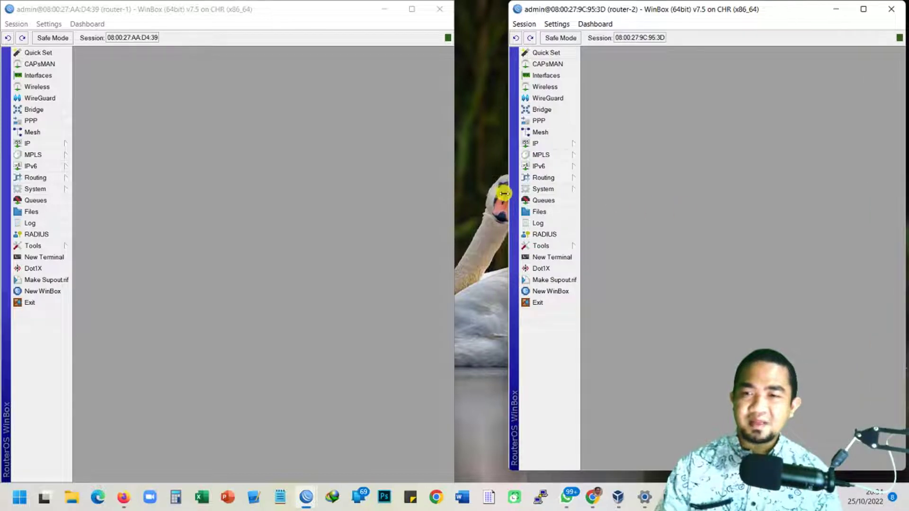
pyautogui.moveTo(504, 193); pyautogui.dragTo(465, 191)
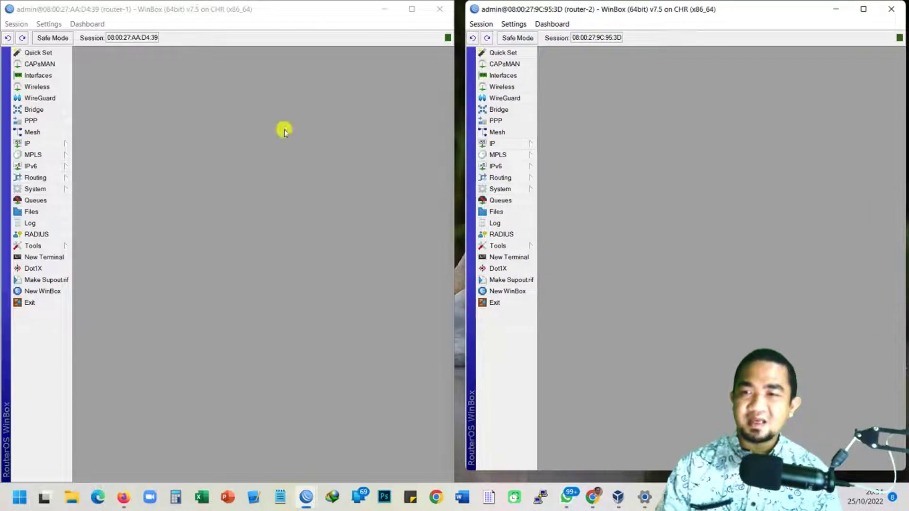
# Rename the ether1 interface to "ether1-internal network" on both router-1 and router-2
pyautogui.click(36, 77)
pyautogui.doubleClick(122, 135)
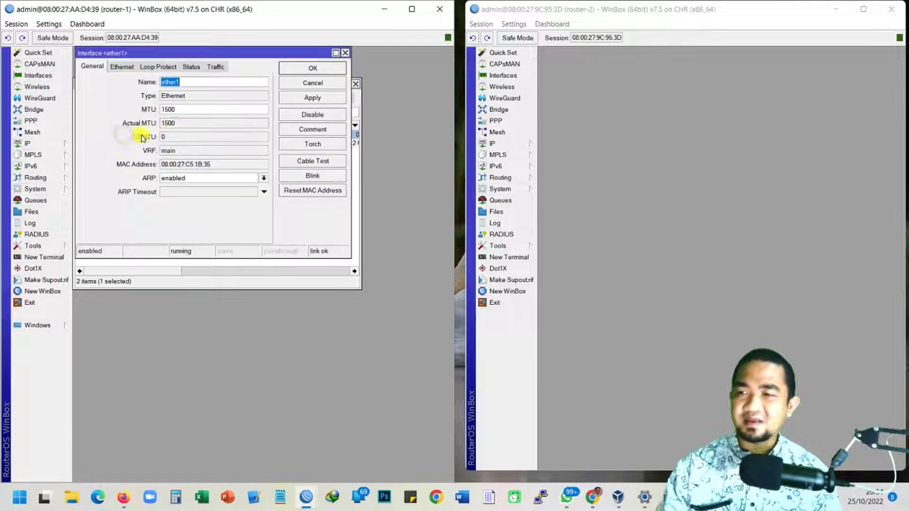
pyautogui.click(199, 81)
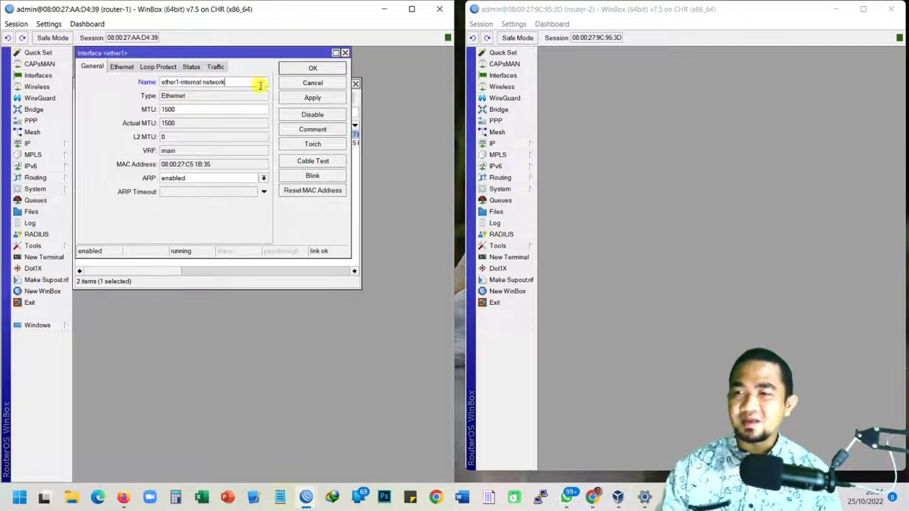
pyautogui.click(520, 81)
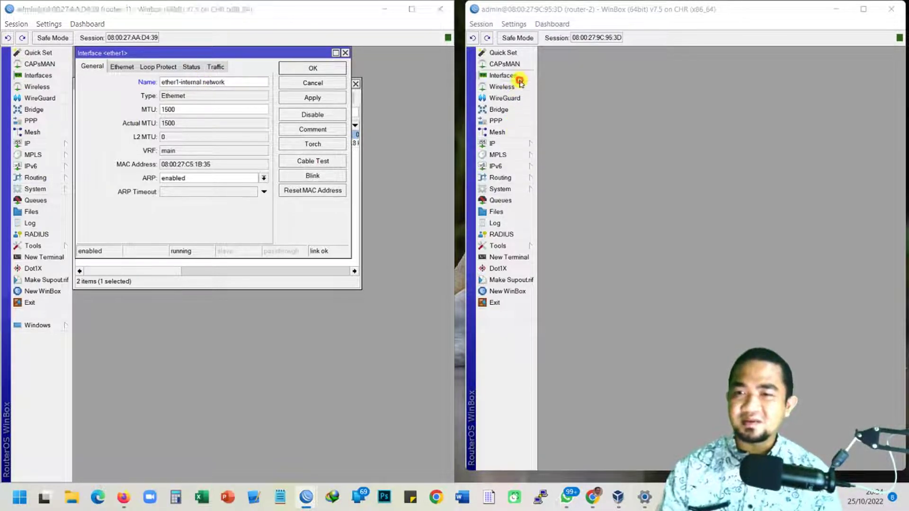
pyautogui.doubleClick(585, 104)
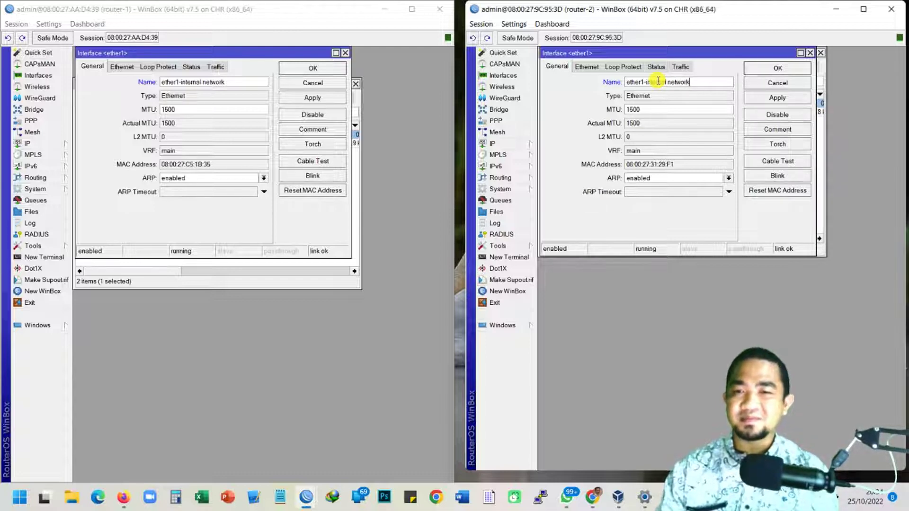
pyautogui.click(803, 68)
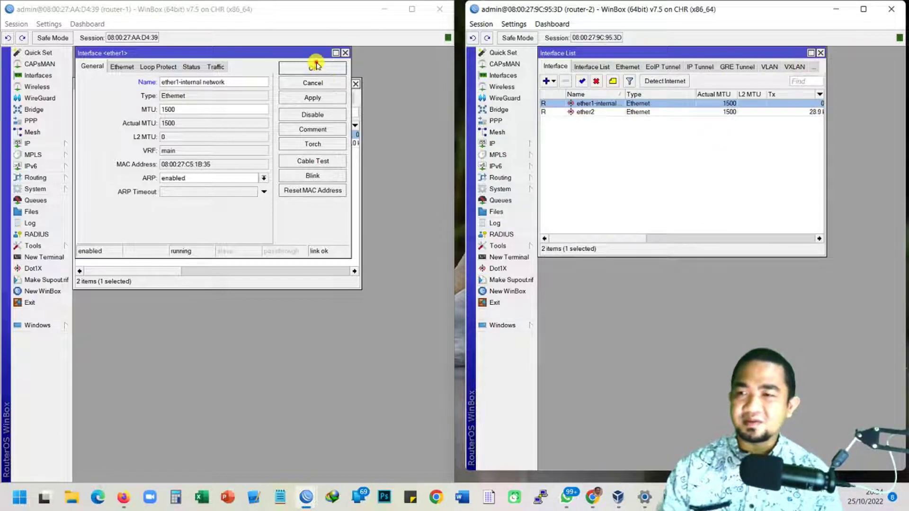
pyautogui.click(317, 66)
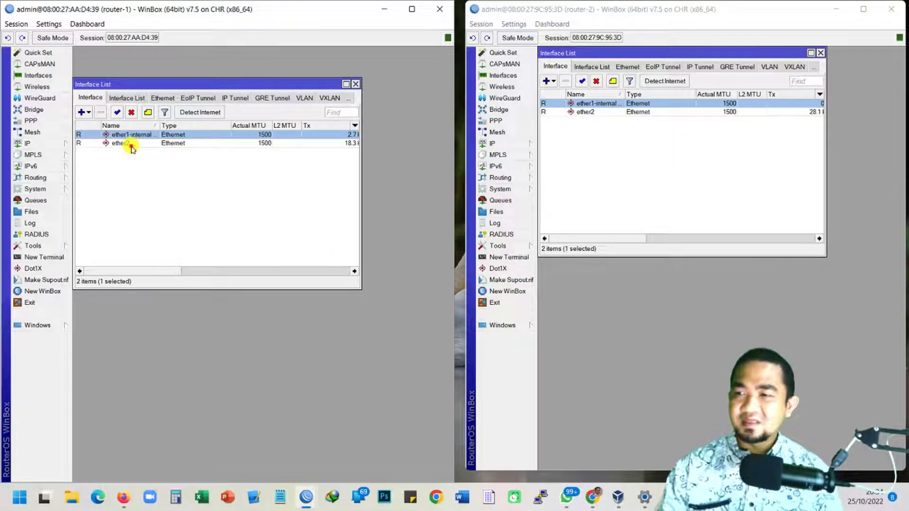
# Rename the ether2 interface to "ether2-hos only" on router-1 and "ether2-host only2" on router-2
pyautogui.doubleClick(131, 145)
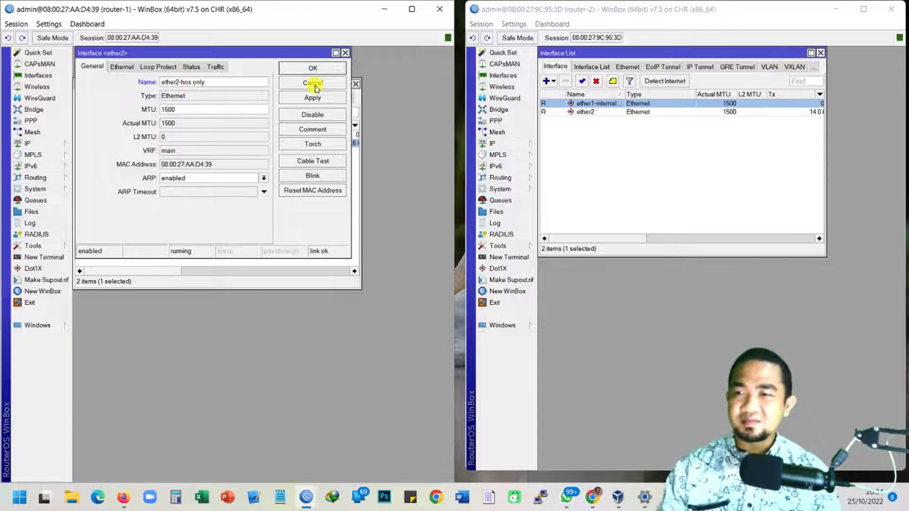
pyautogui.click(312, 69)
pyautogui.doubleClick(589, 113)
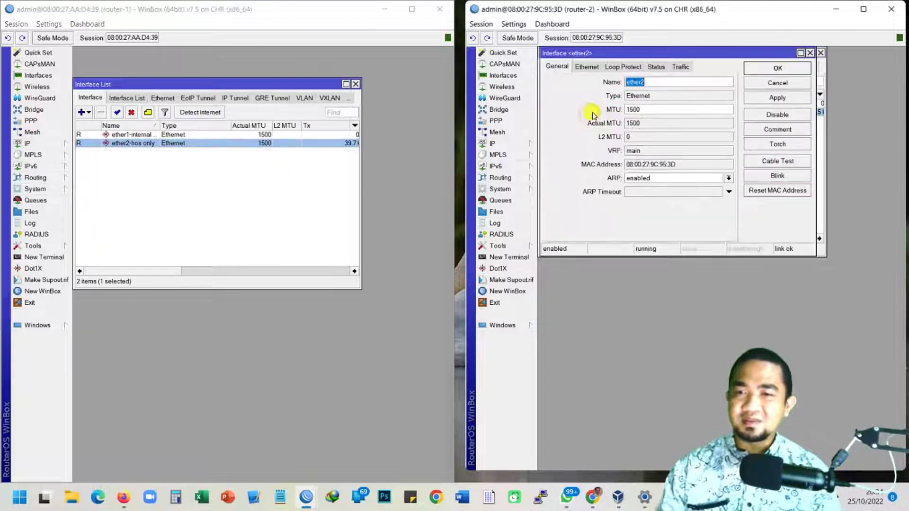
pyautogui.click(650, 83)
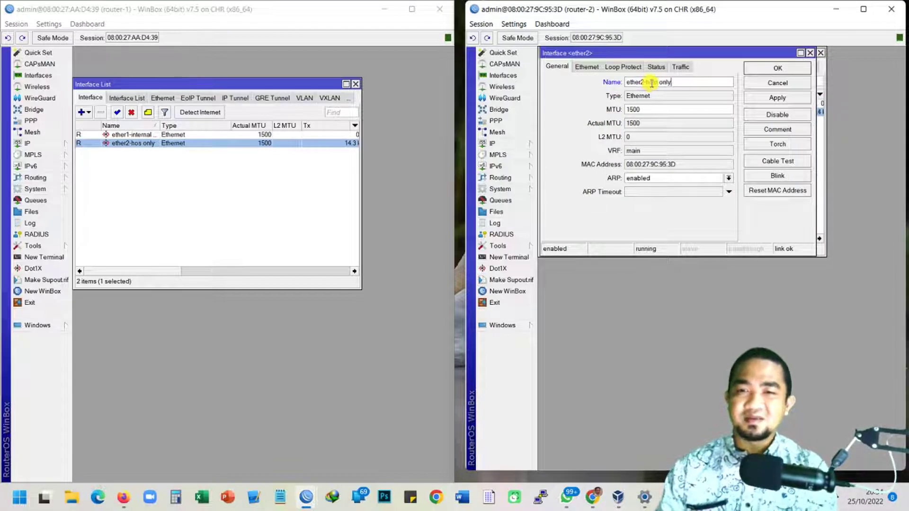
pyautogui.write('-host only2')
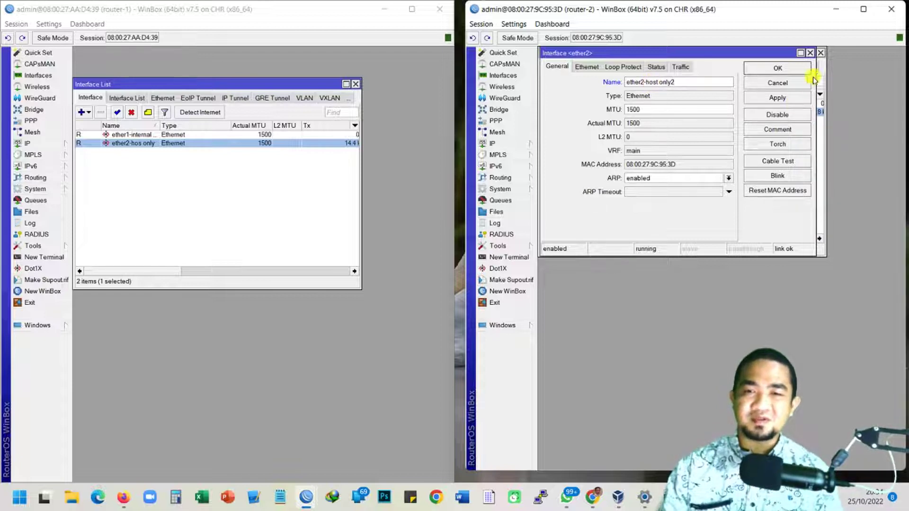
pyautogui.click(797, 68)
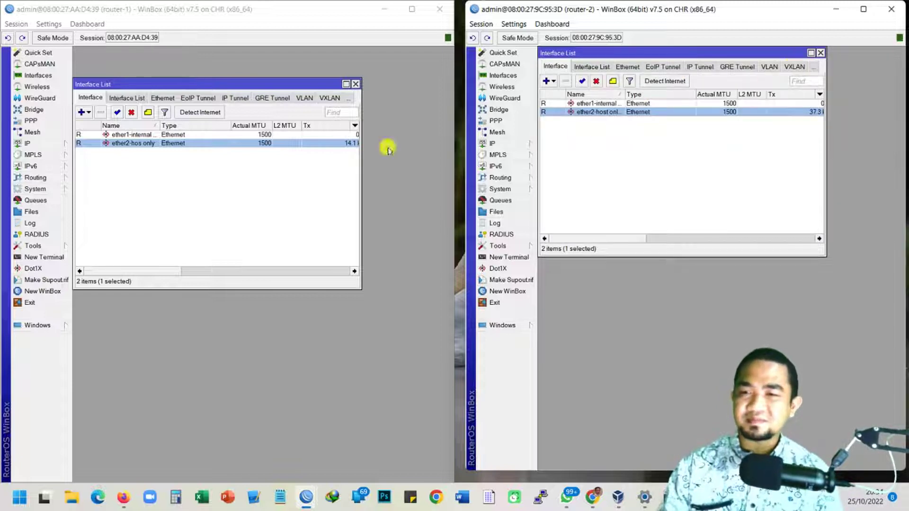
# Assign the IP address 10.10.10.1/30 to the ether1-internal network interface on router-1
pyautogui.click(302, 179)
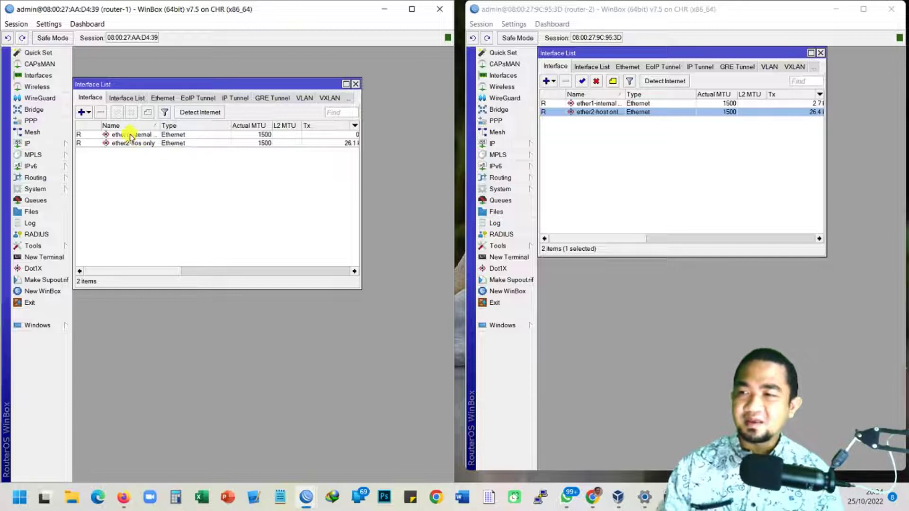
pyautogui.click(49, 143)
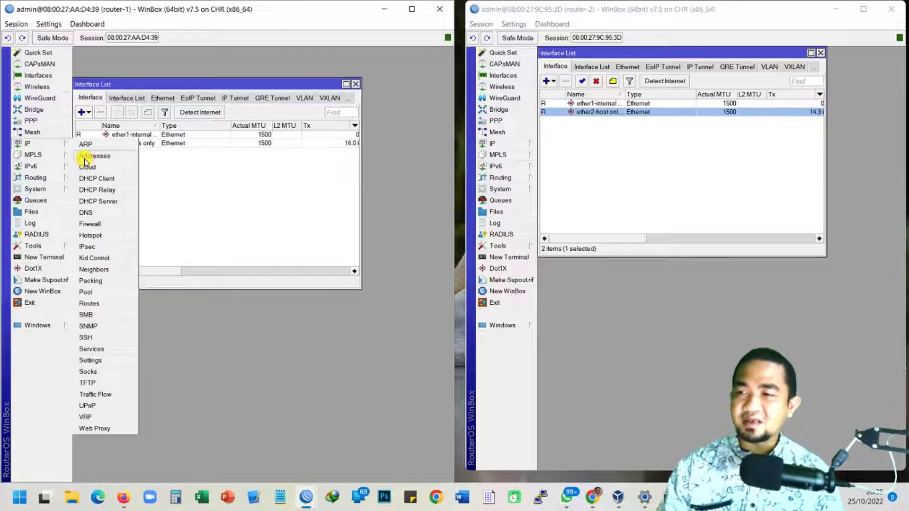
pyautogui.click(84, 158)
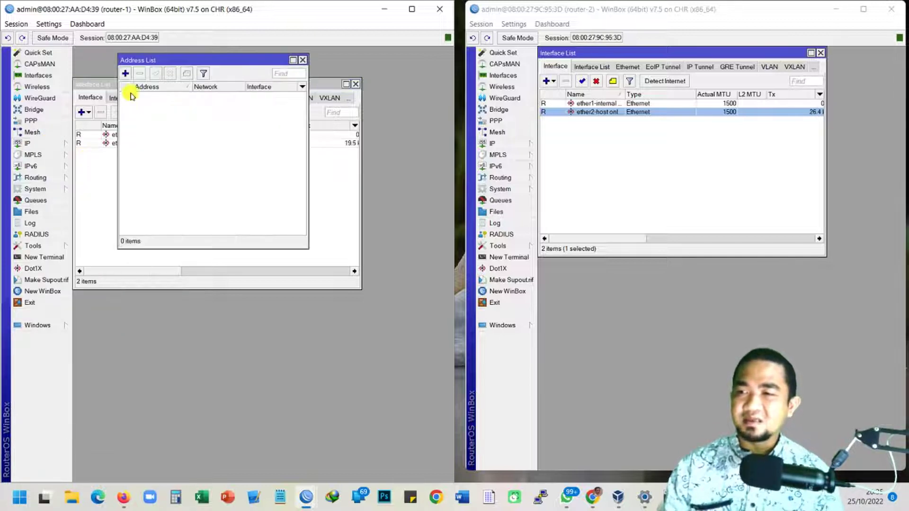
pyautogui.click(125, 74)
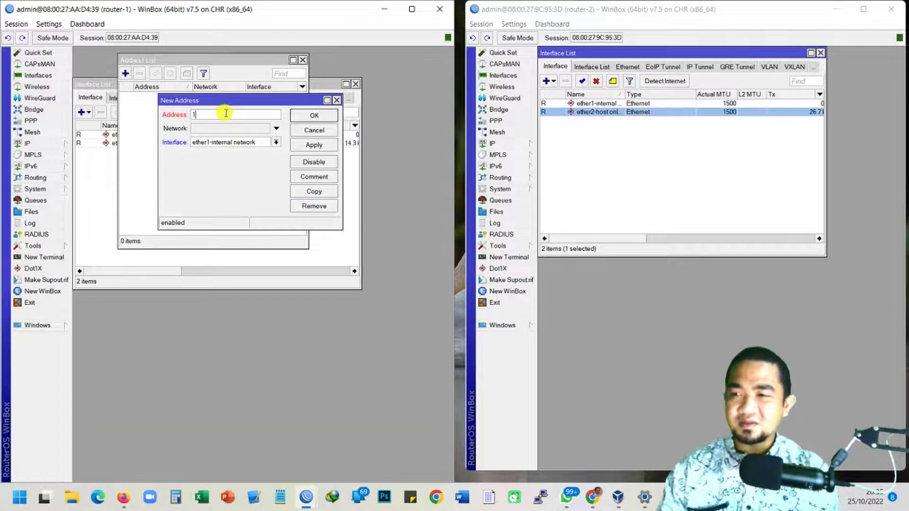
pyautogui.write('10.1')
pyautogui.write('10.1/30')
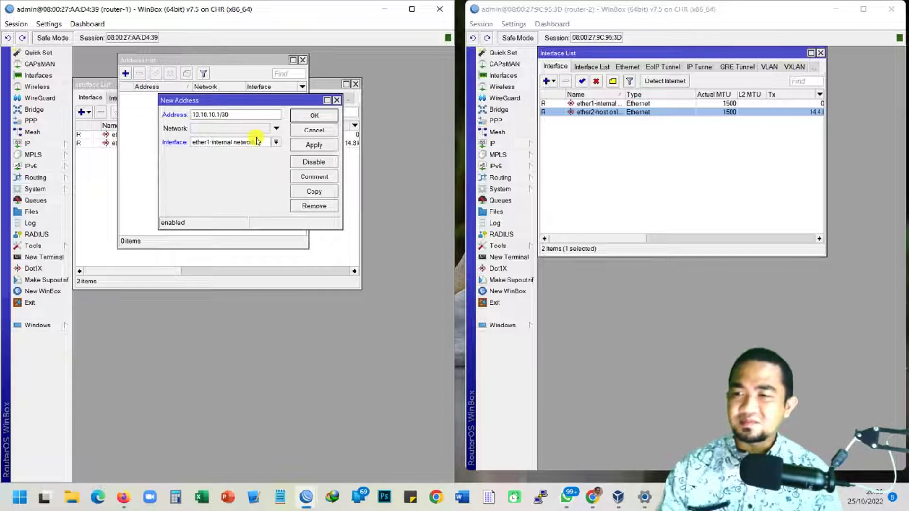
pyautogui.click(314, 144)
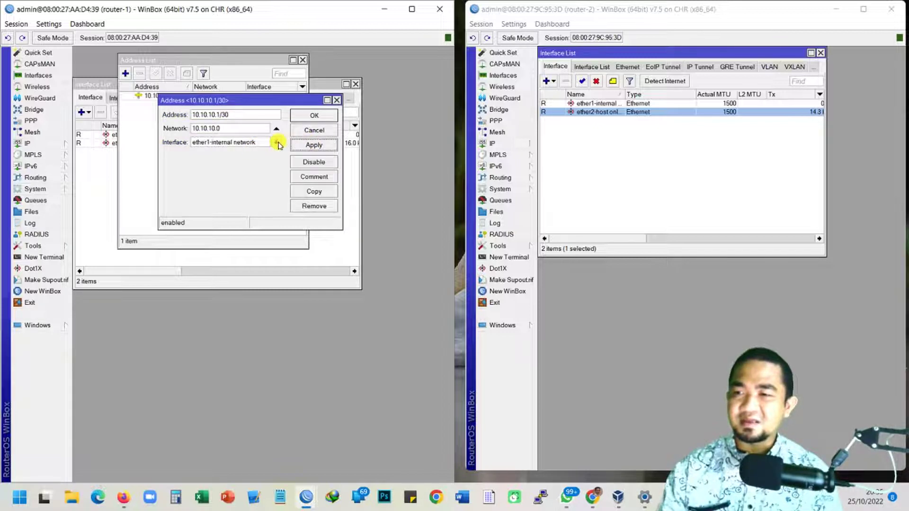
pyautogui.click(305, 119)
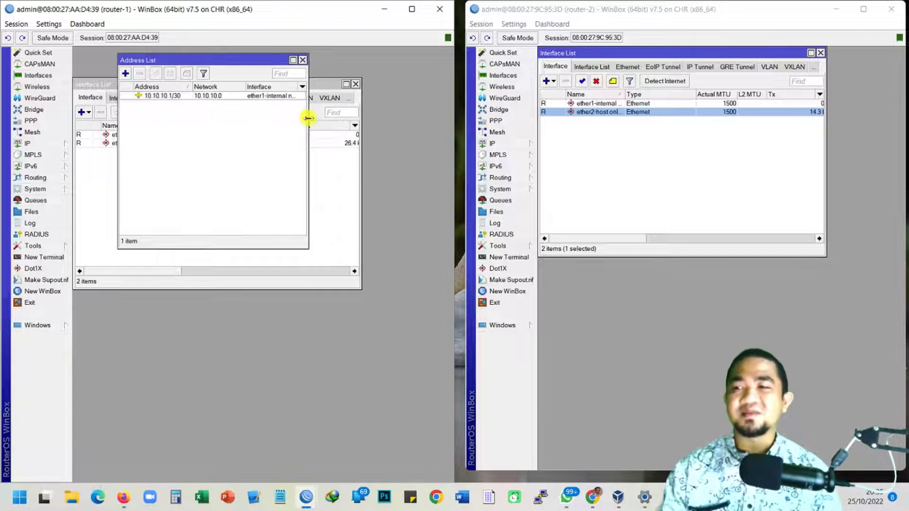
# Open a new IP address entry on router-2 and enter 10.10.10.2 for the ether1-internal network interface
pyautogui.click(518, 143)
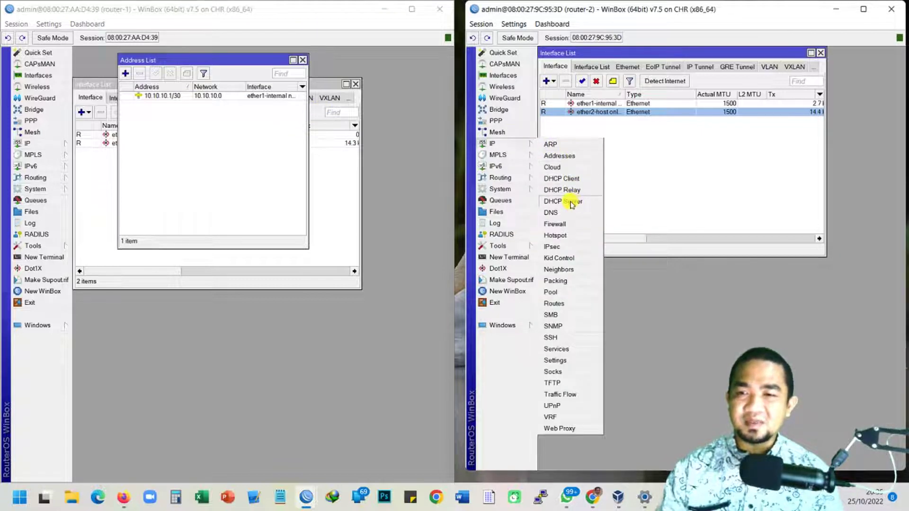
pyautogui.click(572, 160)
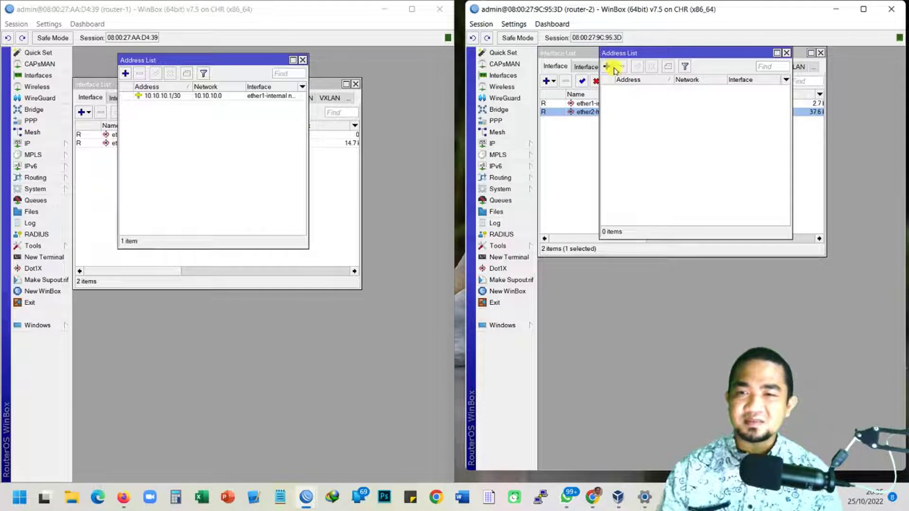
pyautogui.click(608, 67)
pyautogui.write('1')
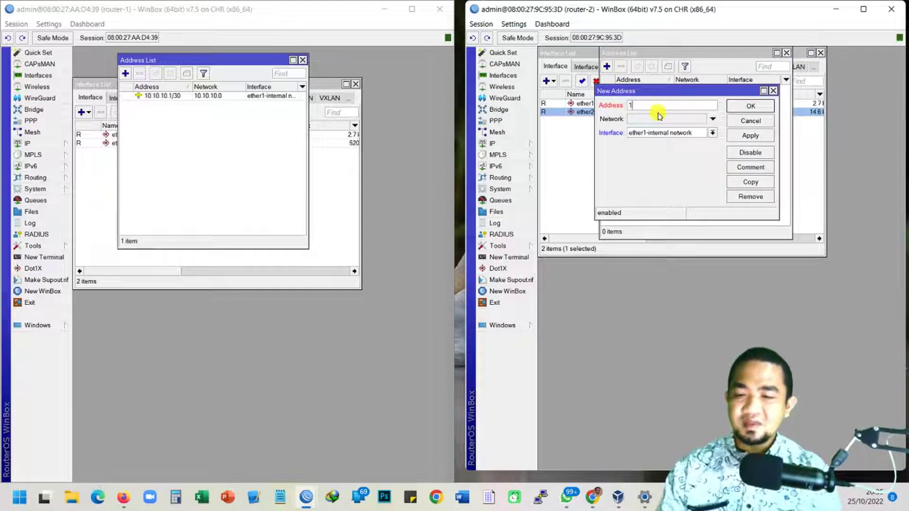
pyautogui.write('0.10.10.2')
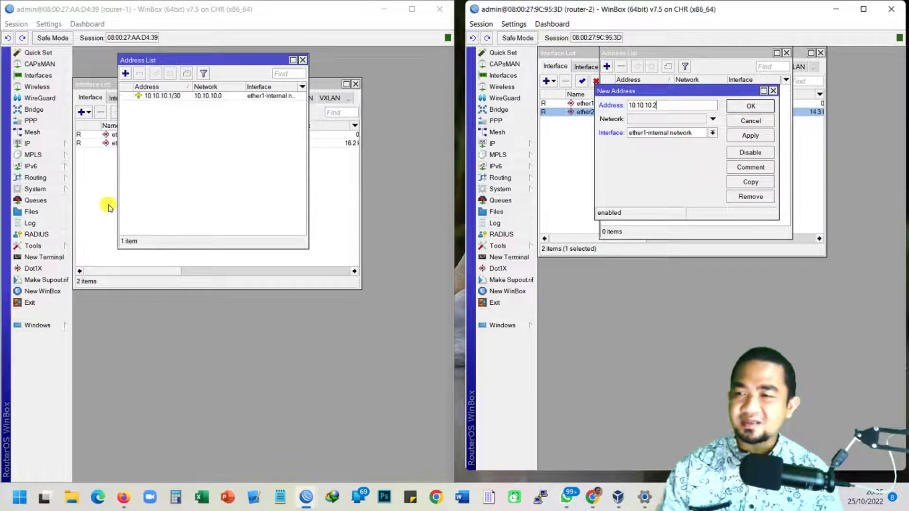
# Open a terminal on router-1, move it below the address entries, and ping 10.10.10.2
pyautogui.click(31, 257)
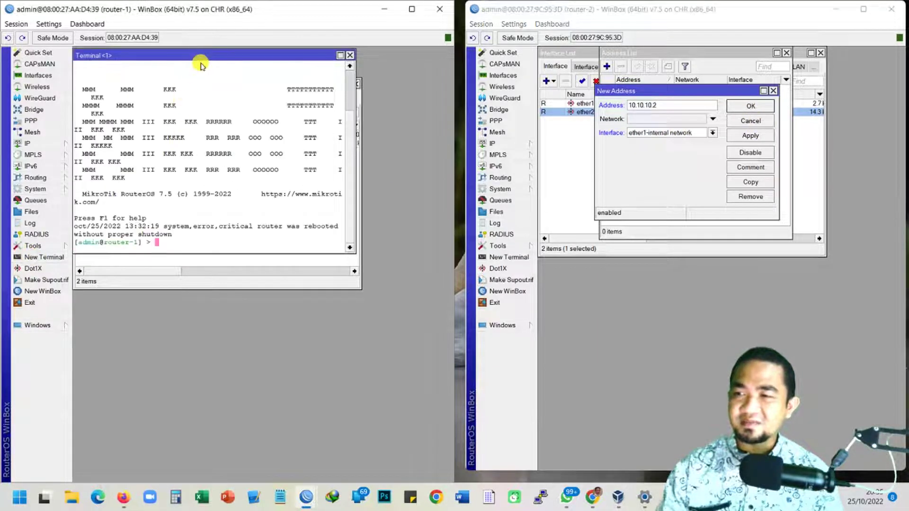
pyautogui.moveTo(203, 58); pyautogui.dragTo(254, 150)
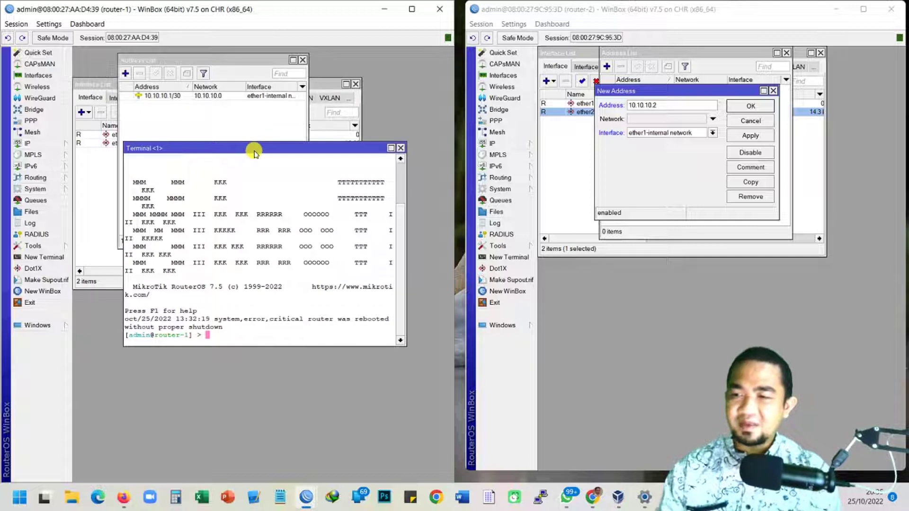
pyautogui.write('ping 10.10.10.2')
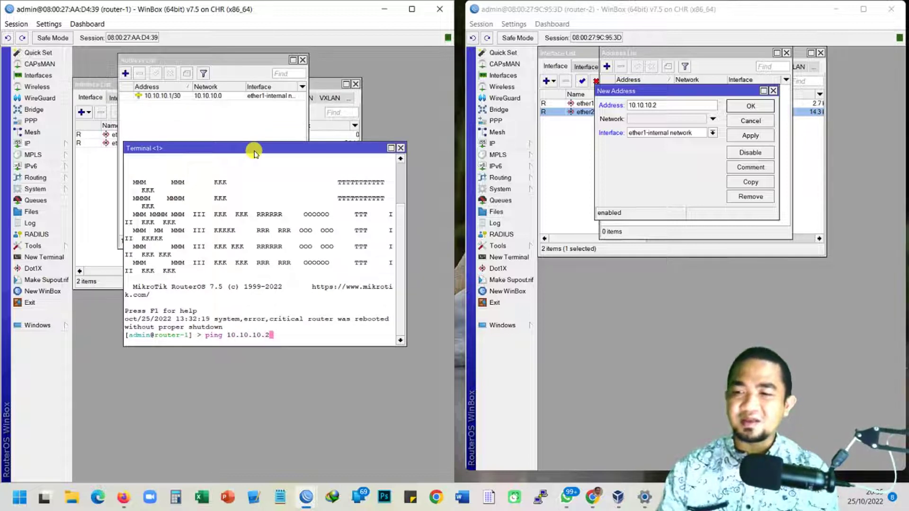
pyautogui.press('Return')
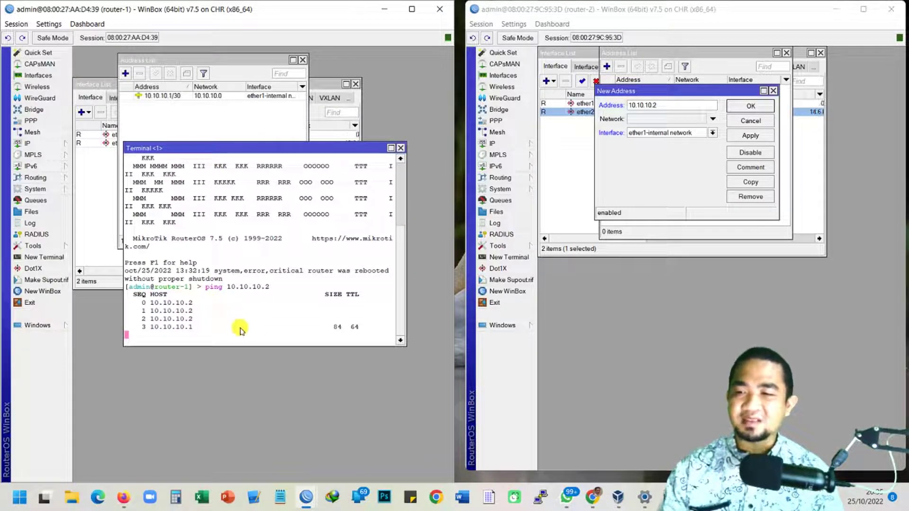
# Apply the router-2 ether1 address as 10.10.10.2/30, and end the ping on router-1 by closing its terminal
pyautogui.click(742, 136)
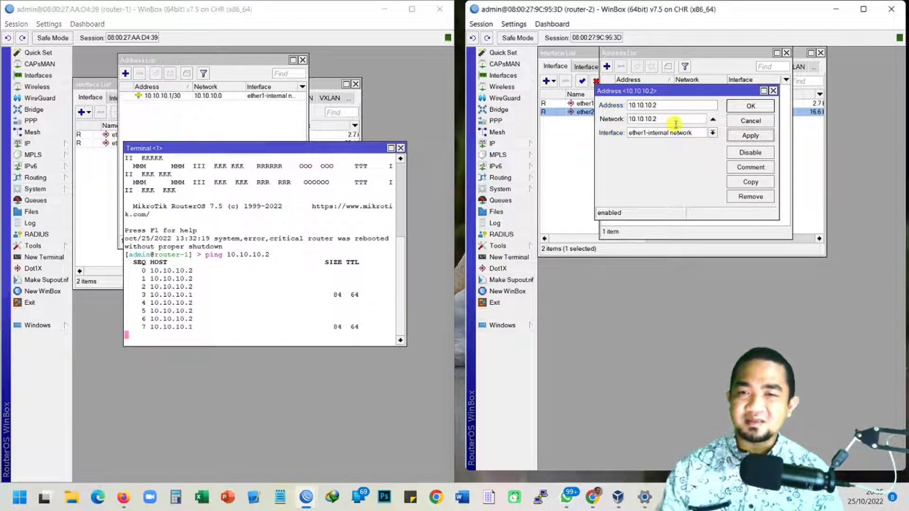
pyautogui.click(673, 110)
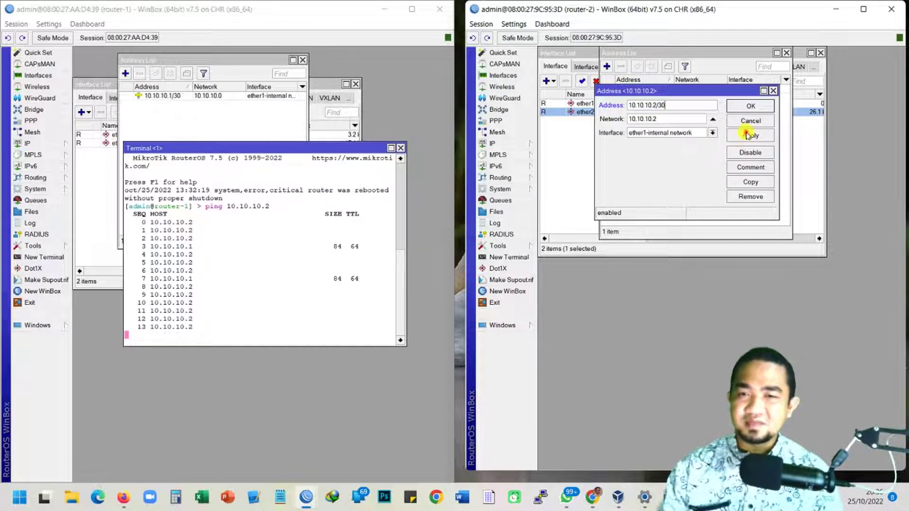
pyautogui.click(745, 107)
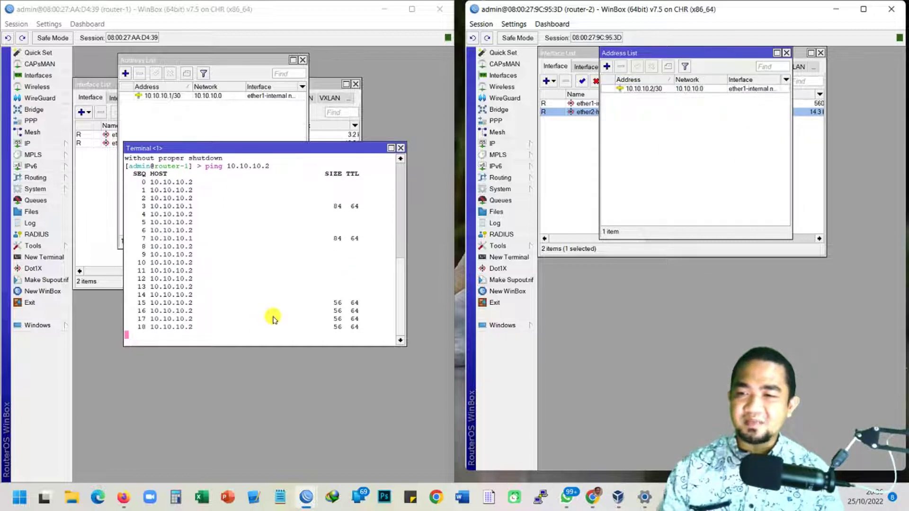
pyautogui.hotkey('ctrl', 'c')
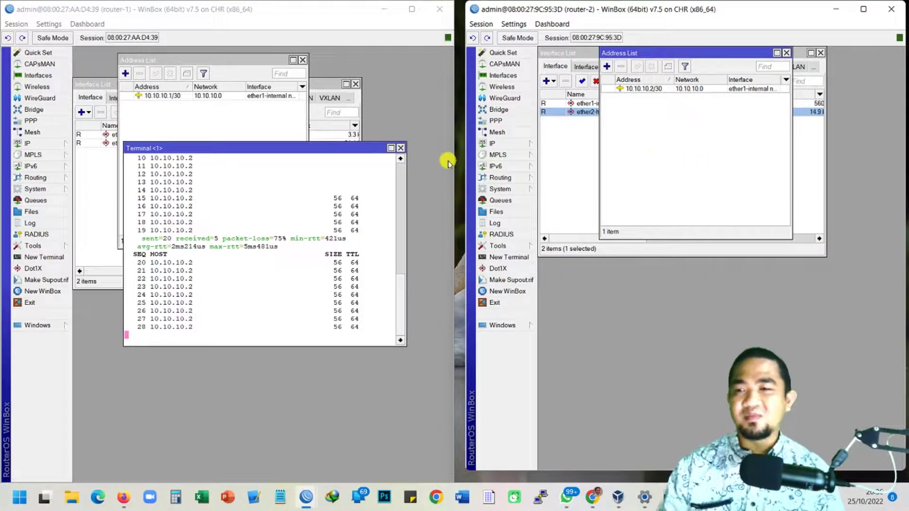
pyautogui.click(400, 148)
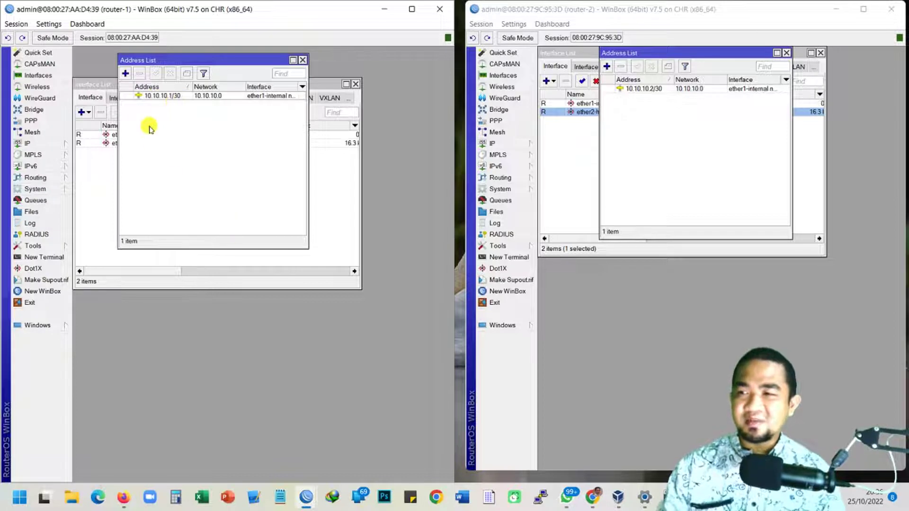
# Assign the IP address 192.168.10.254/24 to the "ether2-hos only" interface on router-1
pyautogui.click(125, 74)
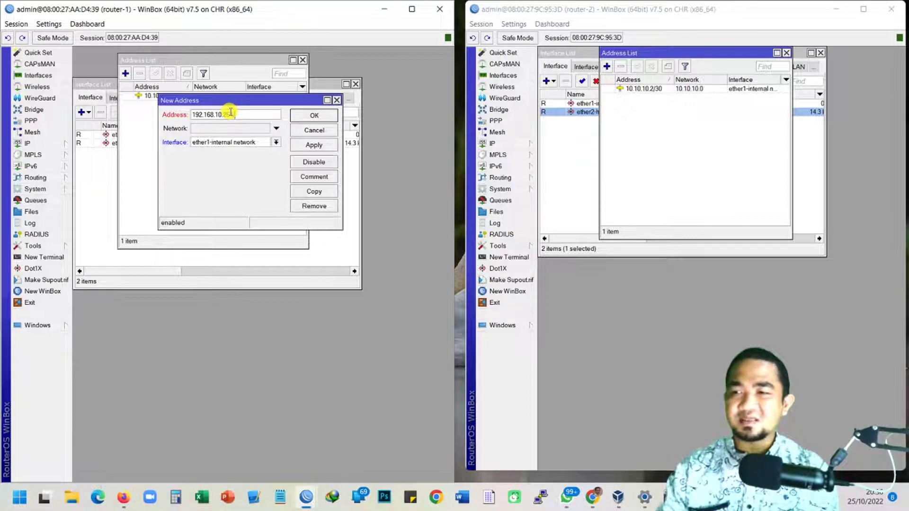
pyautogui.click(251, 144)
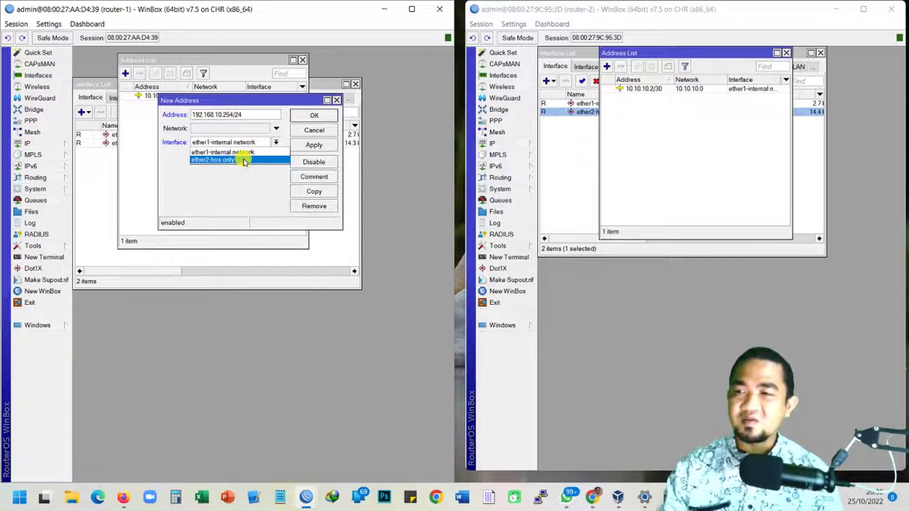
pyautogui.click(244, 160)
pyautogui.click(314, 145)
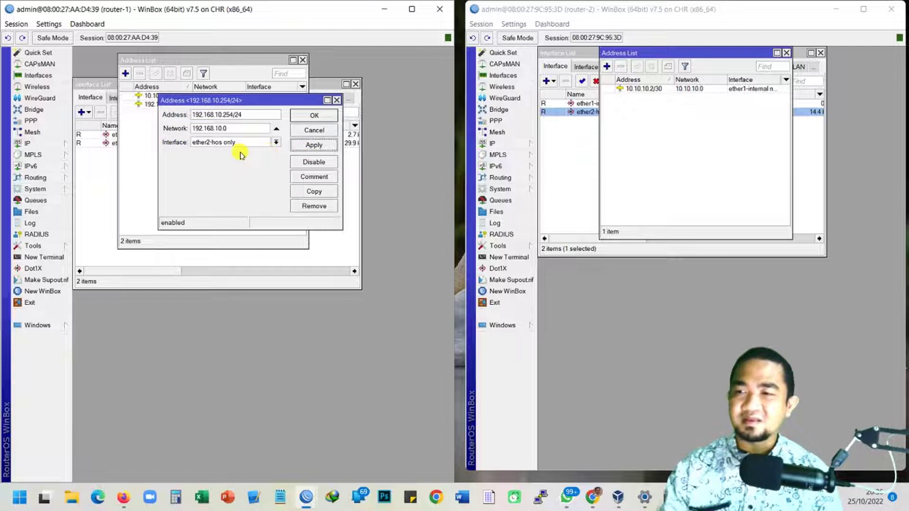
pyautogui.click(303, 116)
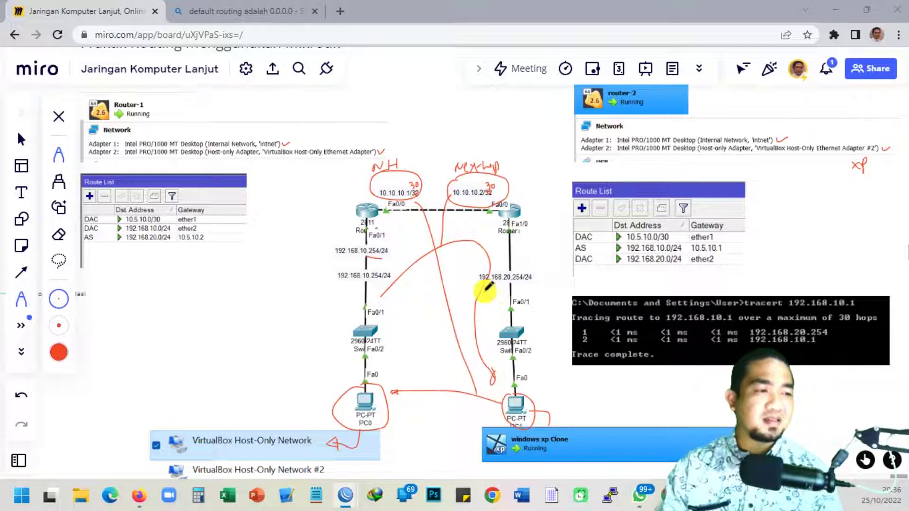
# Mark 192.168.20.254/24 on the Miro topology diagram and assign that address to the "ether2-host only2" interface on router-2 in WinBox
pyautogui.moveTo(502, 283); pyautogui.dragTo(519, 283)
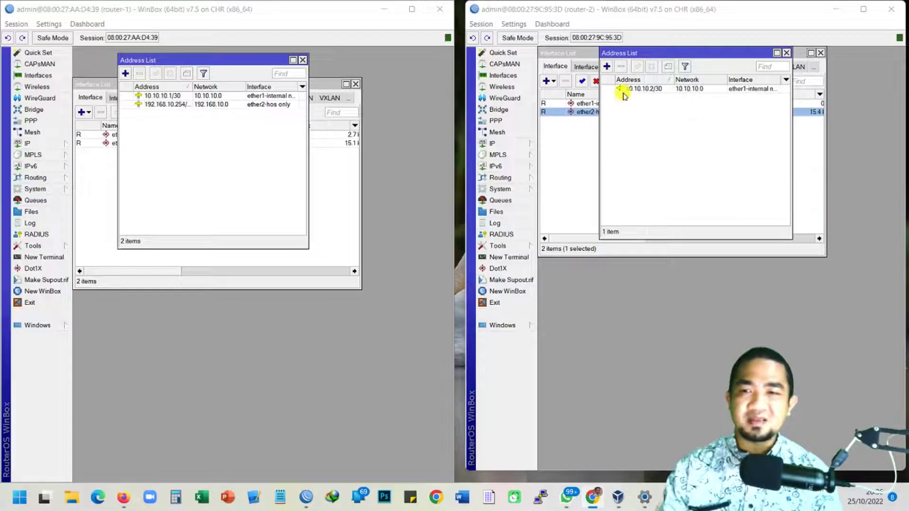
pyautogui.click(606, 67)
pyautogui.click(652, 133)
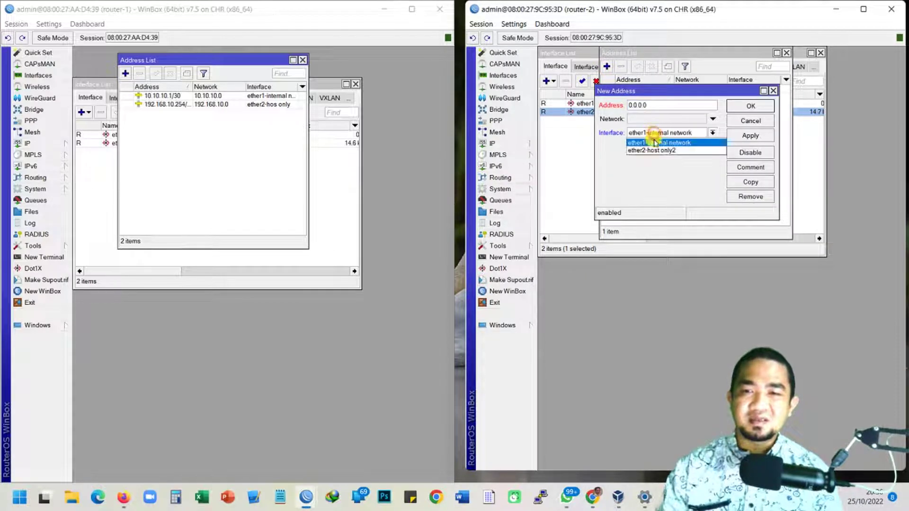
pyautogui.click(653, 151)
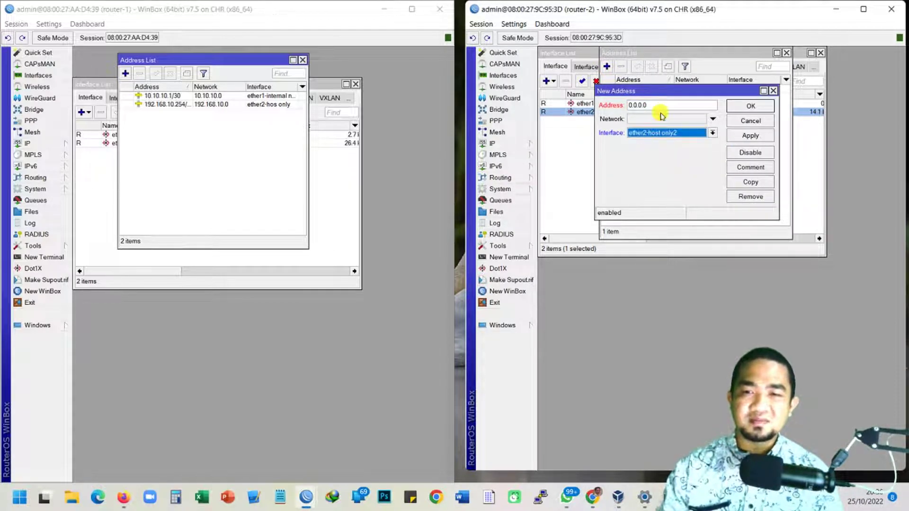
pyautogui.moveTo(662, 105); pyautogui.dragTo(601, 107)
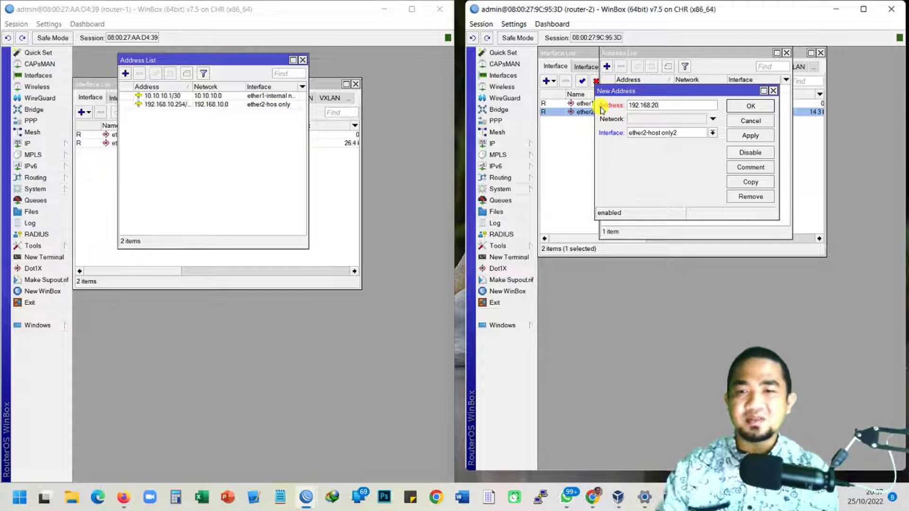
pyautogui.write('192.168.20.254/24')
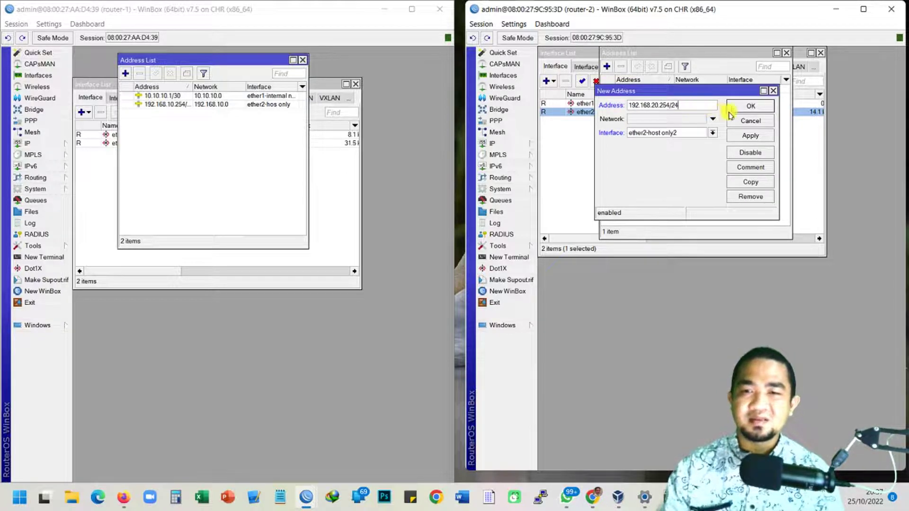
pyautogui.click(744, 141)
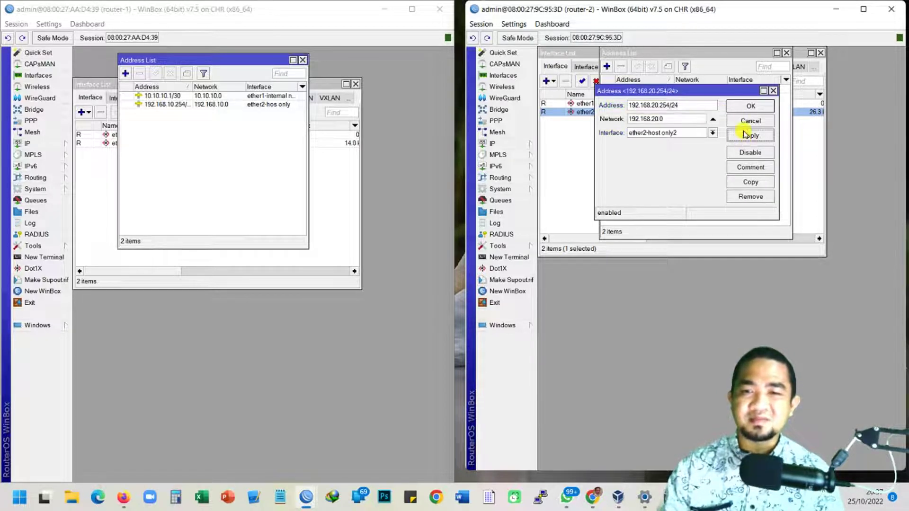
pyautogui.click(734, 109)
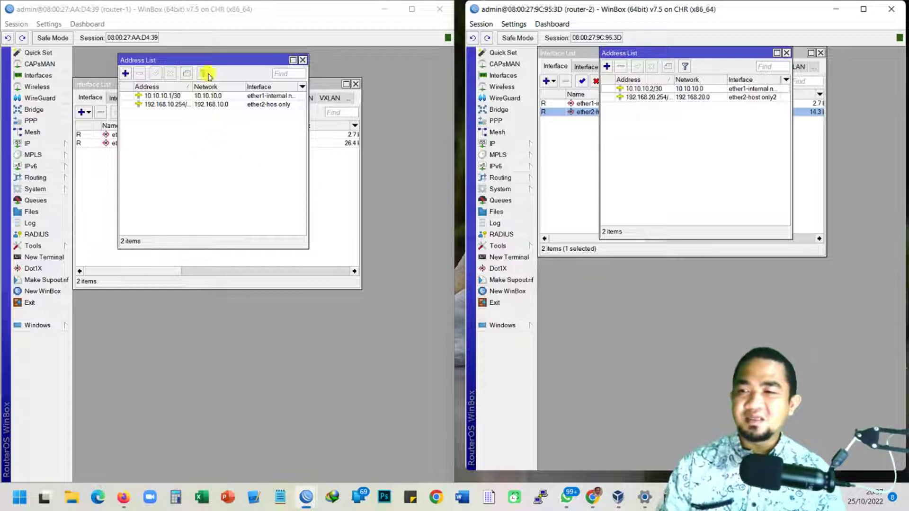
pyautogui.moveTo(202, 61); pyautogui.dragTo(208, 62)
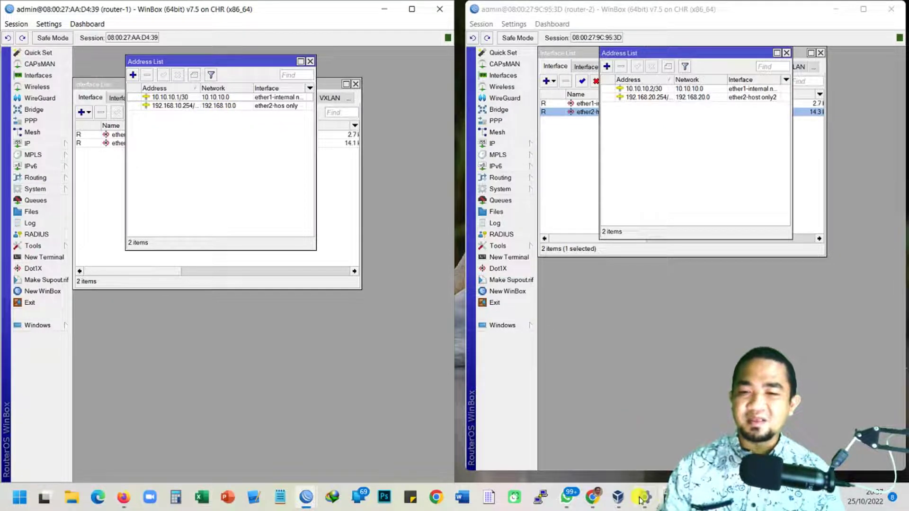
# Switch to VirtualBox Manager, start the windows xp-1 virtual machine, and minimize the manager window
pyautogui.click(668, 498)
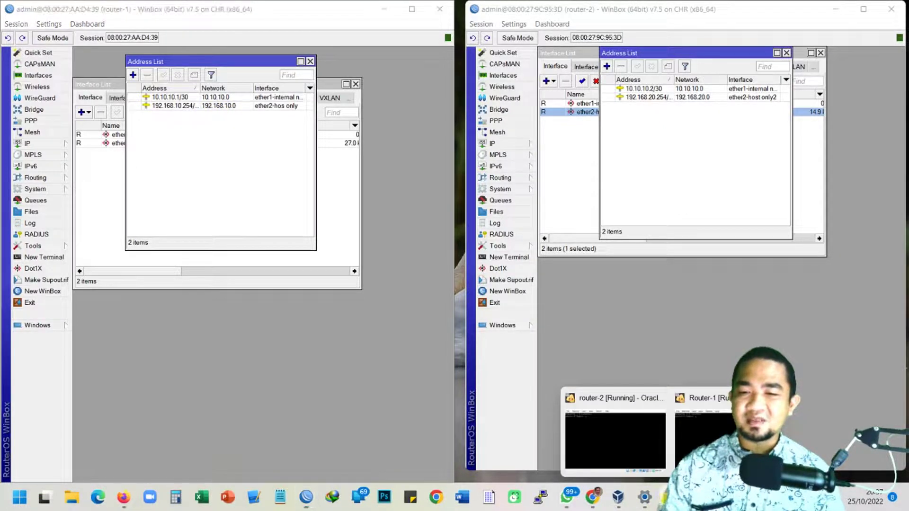
pyautogui.click(646, 499)
pyautogui.click(618, 498)
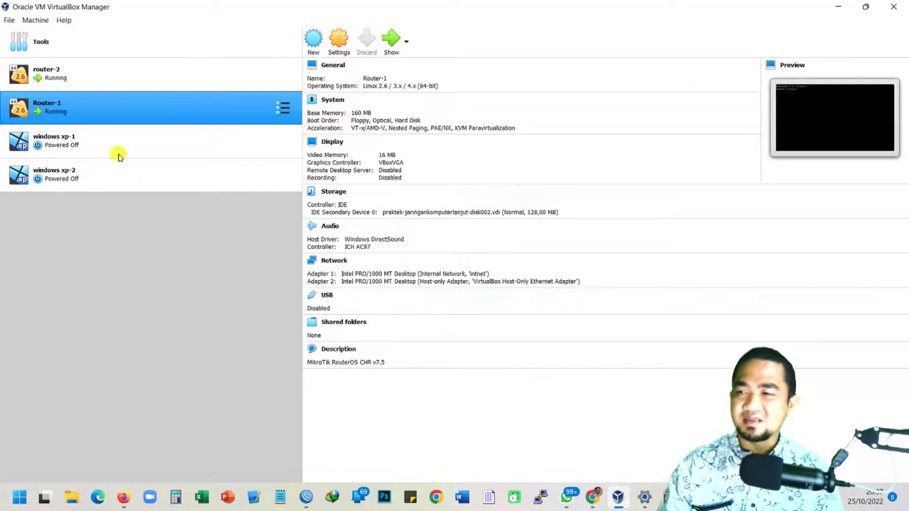
pyautogui.click(119, 137)
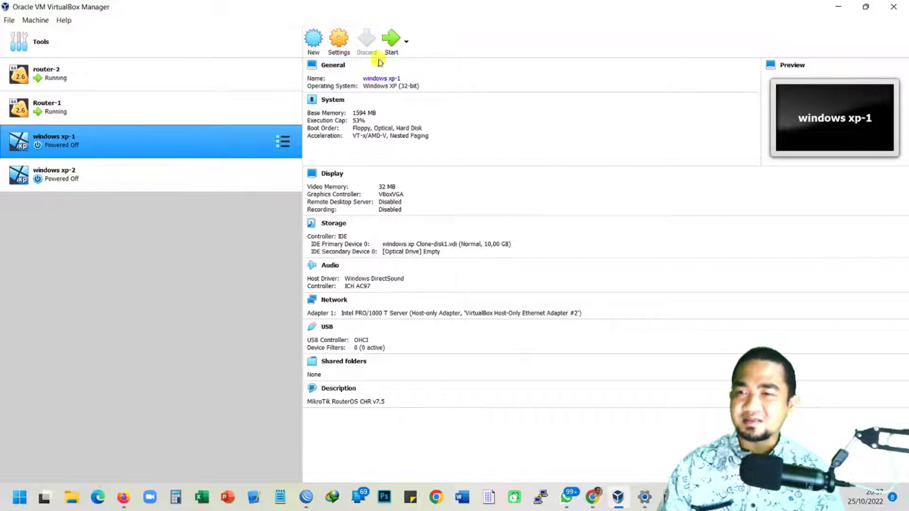
pyautogui.click(391, 41)
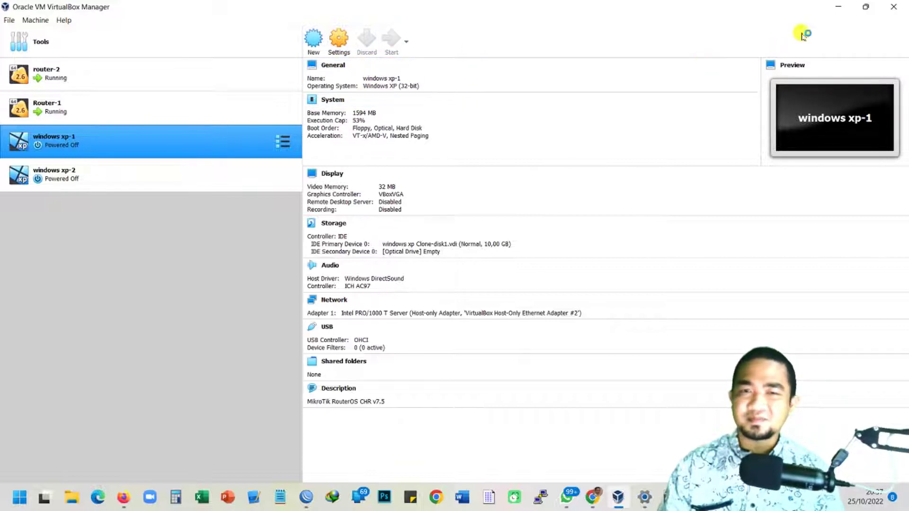
pyautogui.click(837, 8)
pyautogui.click(835, 6)
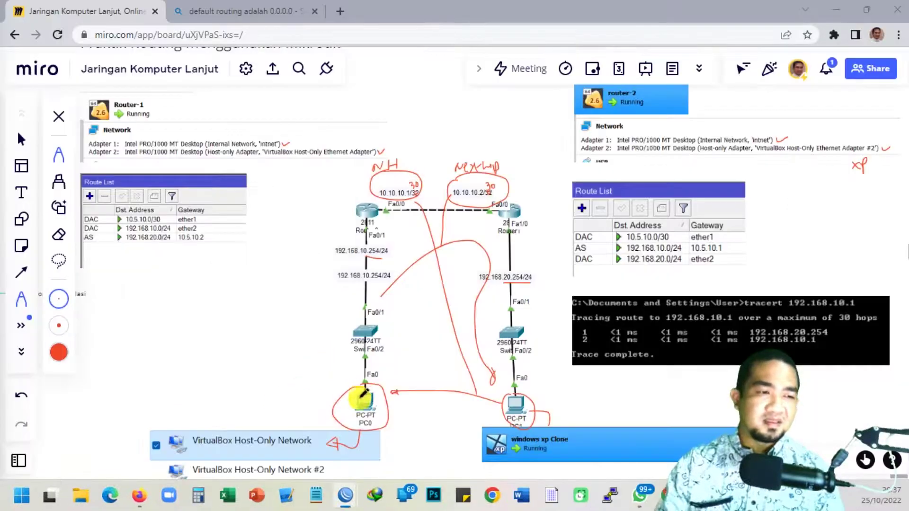
# Review the PC0 part of the Miro topology and open the host's Network Connections window through the advanced network settings
pyautogui.moveTo(408, 400); pyautogui.dragTo(375, 281)
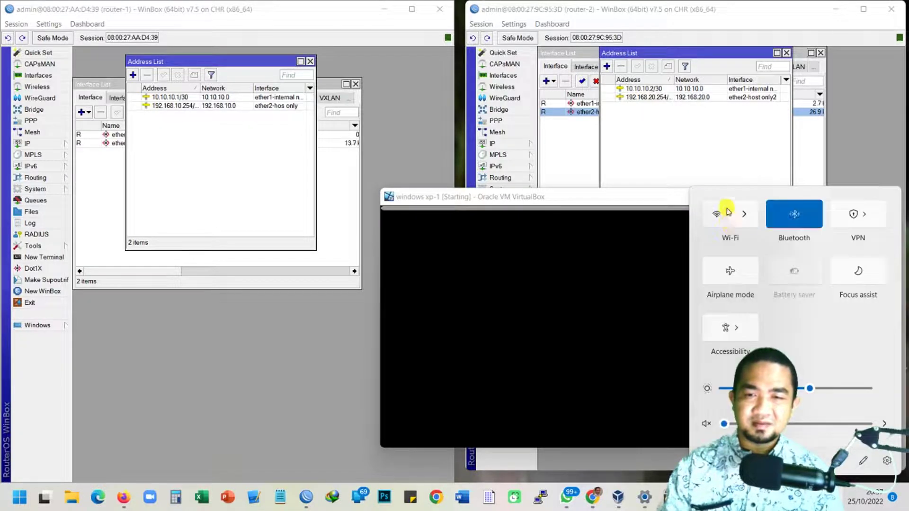
pyautogui.click(502, 204)
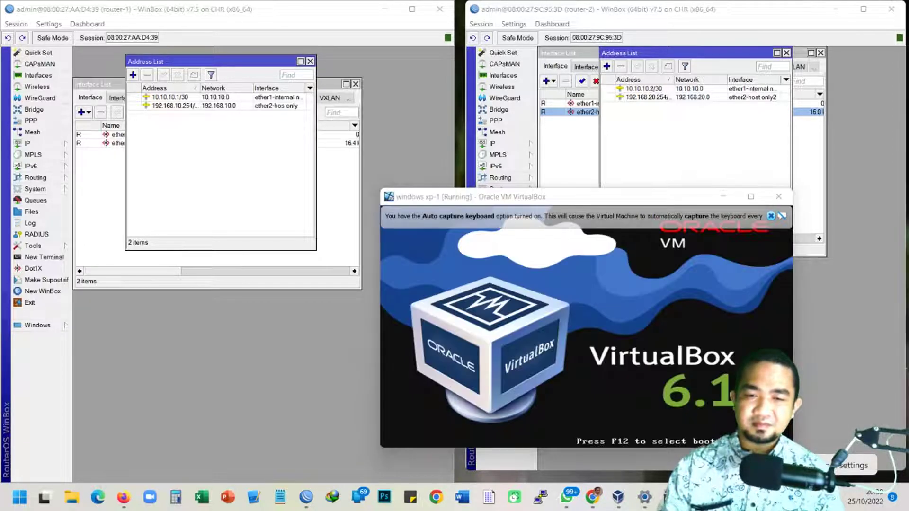
pyautogui.click(829, 465)
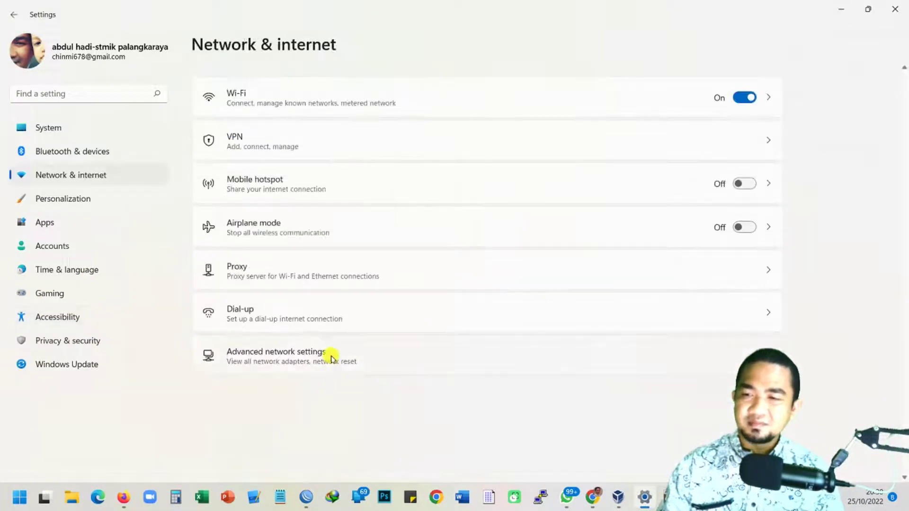
pyautogui.click(331, 358)
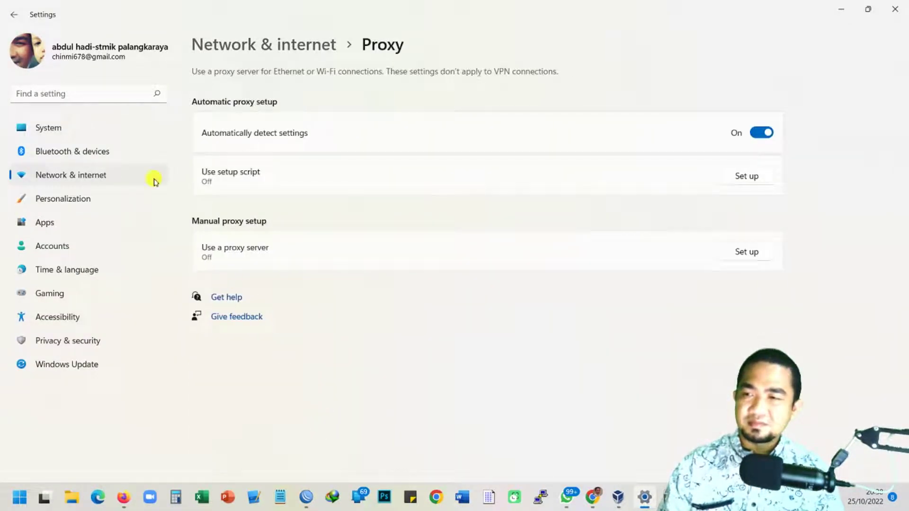
pyautogui.click(12, 14)
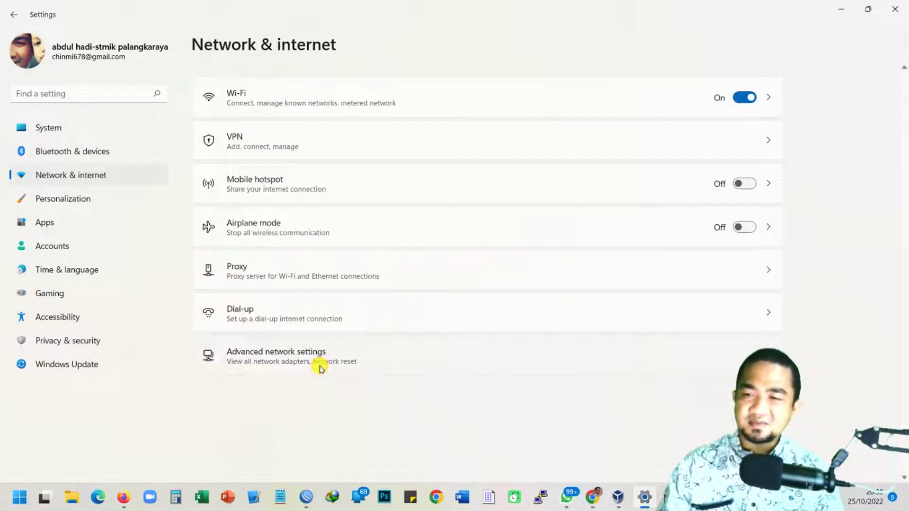
pyautogui.click(465, 362)
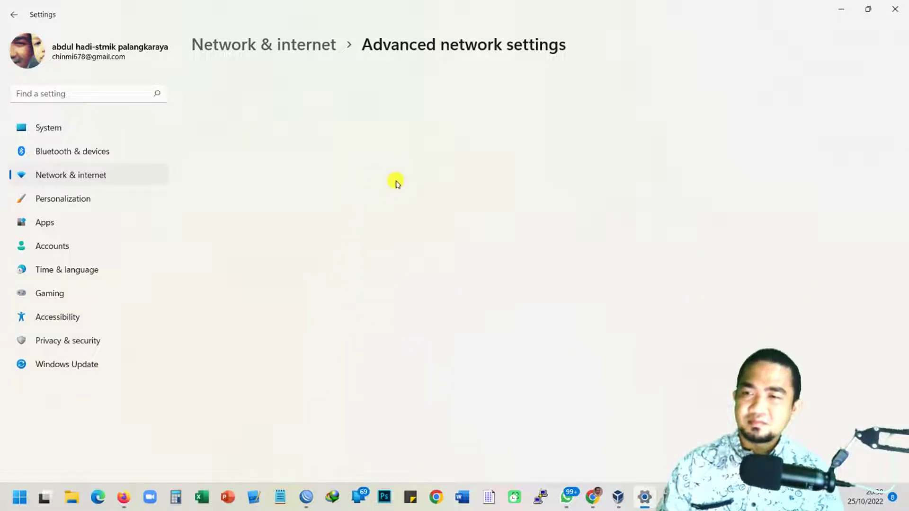
pyautogui.scroll(-5, 347, 319)
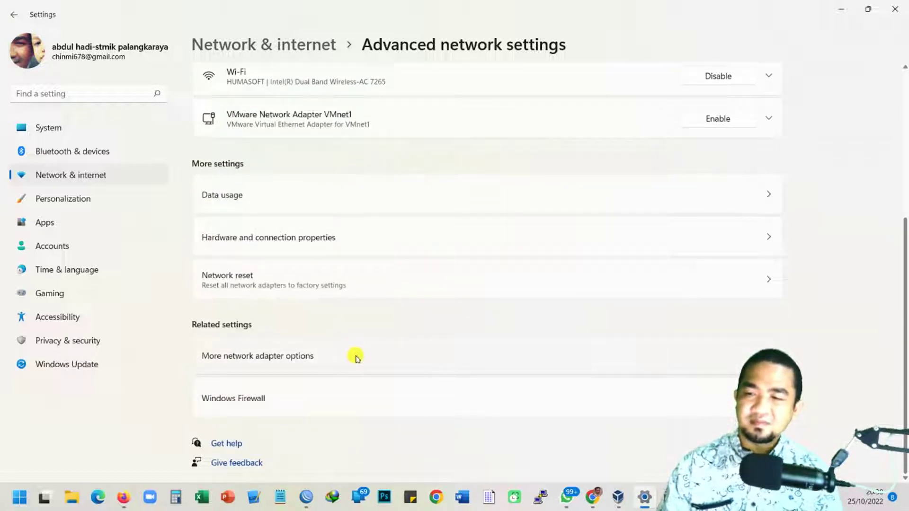
pyautogui.click(314, 368)
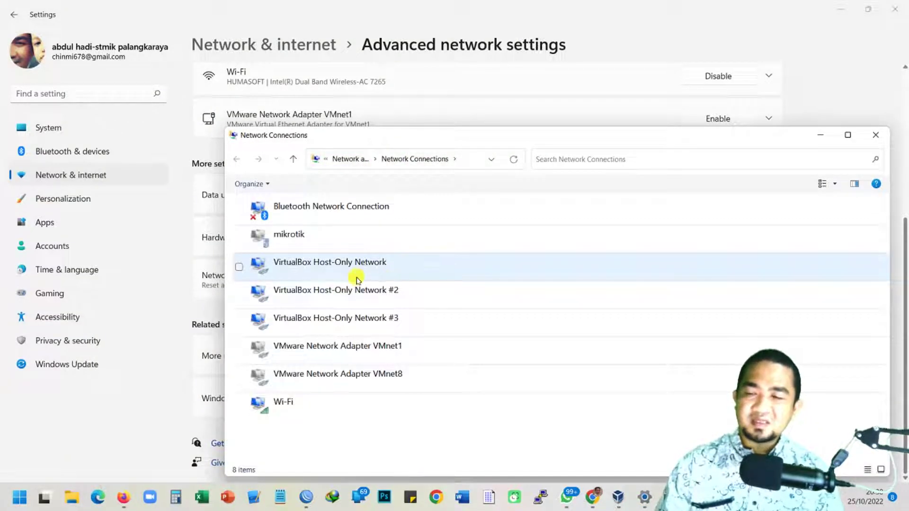
# Open the TCP/IPv4 properties of VirtualBox Host-Only Network and compare the IP address, subnet mask and default gateway with the PC0 details in Miro
pyautogui.doubleClick(444, 269)
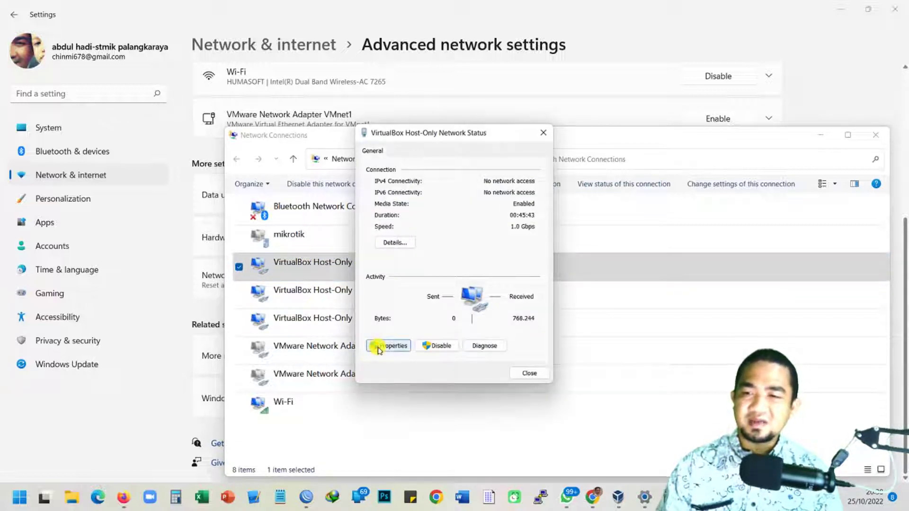
pyautogui.click(381, 346)
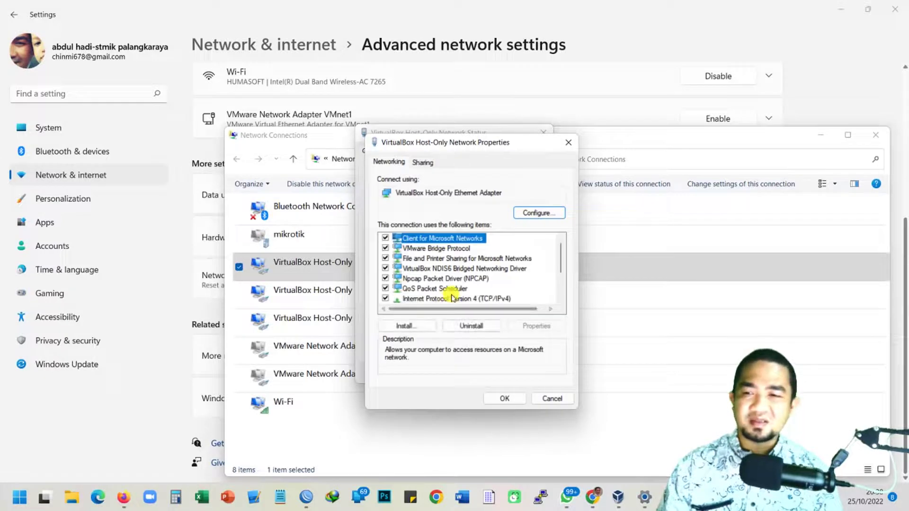
pyautogui.doubleClick(448, 299)
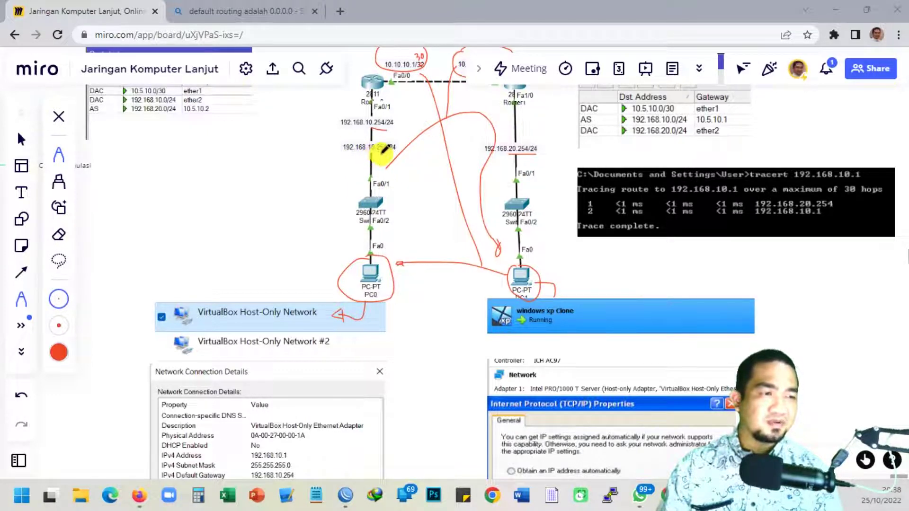
pyautogui.scroll(-3, 341, 222)
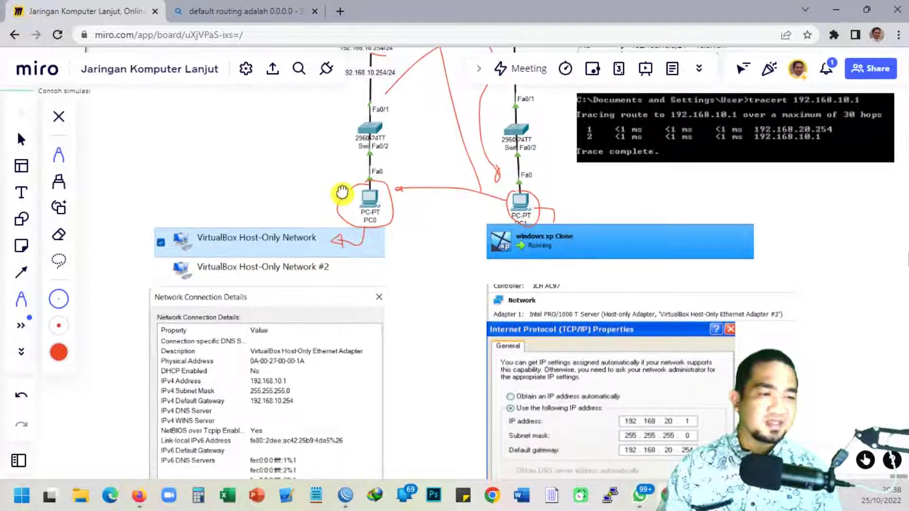
pyautogui.scroll(-2, 342, 192)
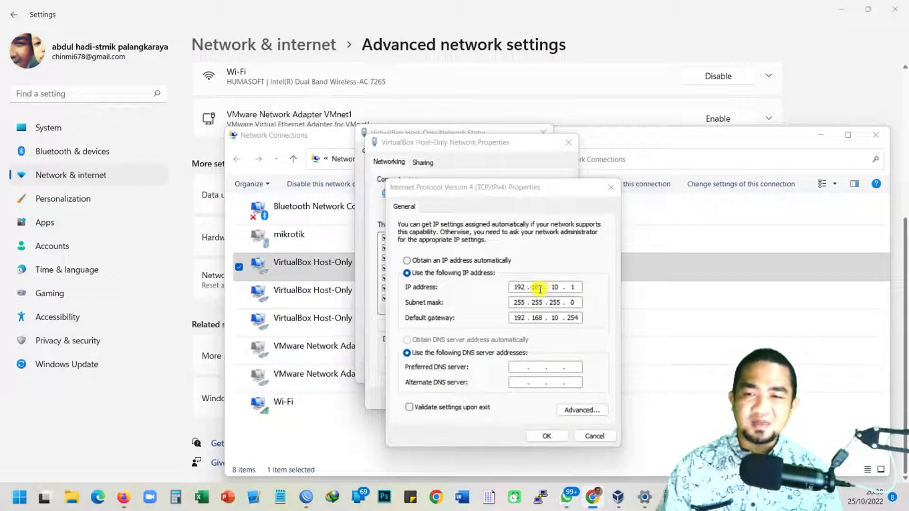
pyautogui.doubleClick(573, 318)
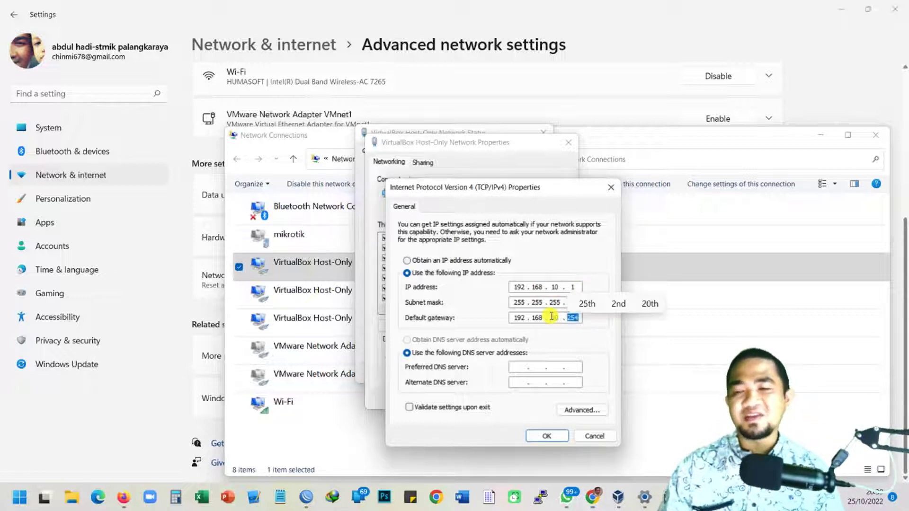
pyautogui.doubleClick(528, 317)
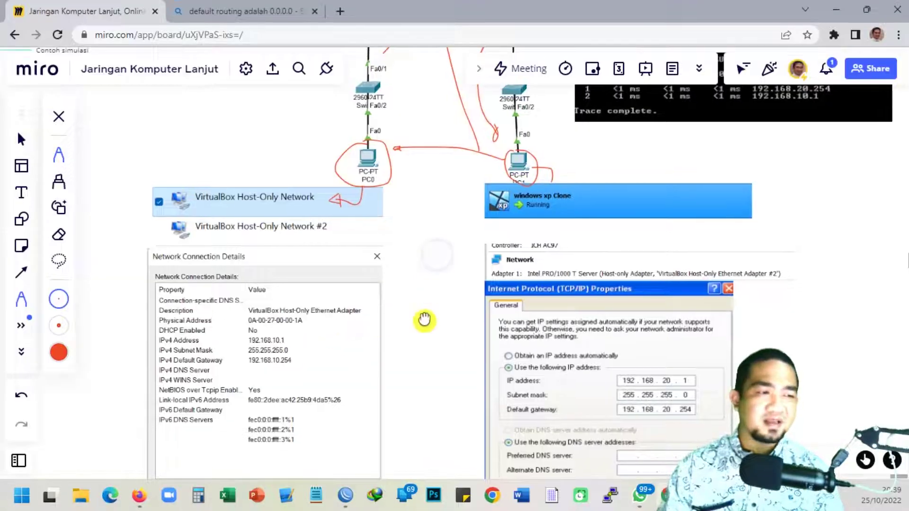
pyautogui.moveTo(414, 437); pyautogui.dragTo(413, 474)
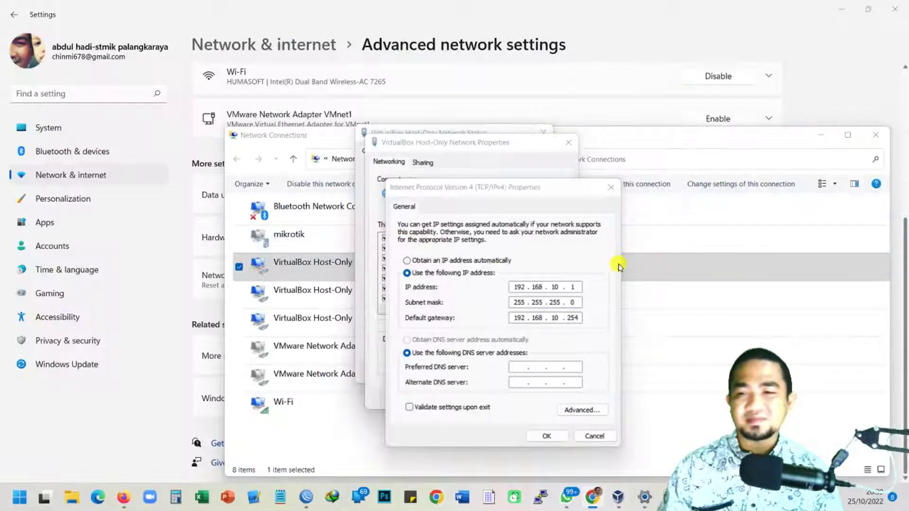
# Save the VirtualBox Host-Only Network IPv4 configuration, accepting multiple default gateways, and put away the adapter and settings windows
pyautogui.click(546, 435)
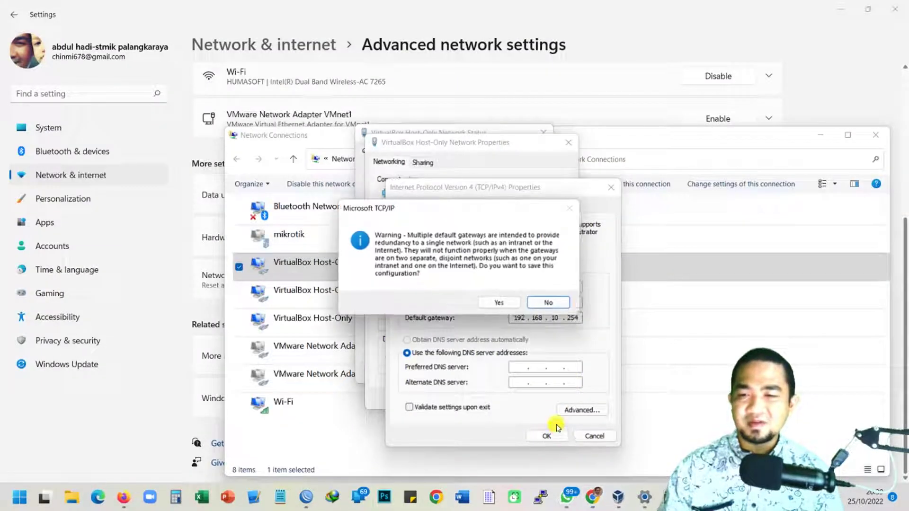
pyautogui.click(504, 303)
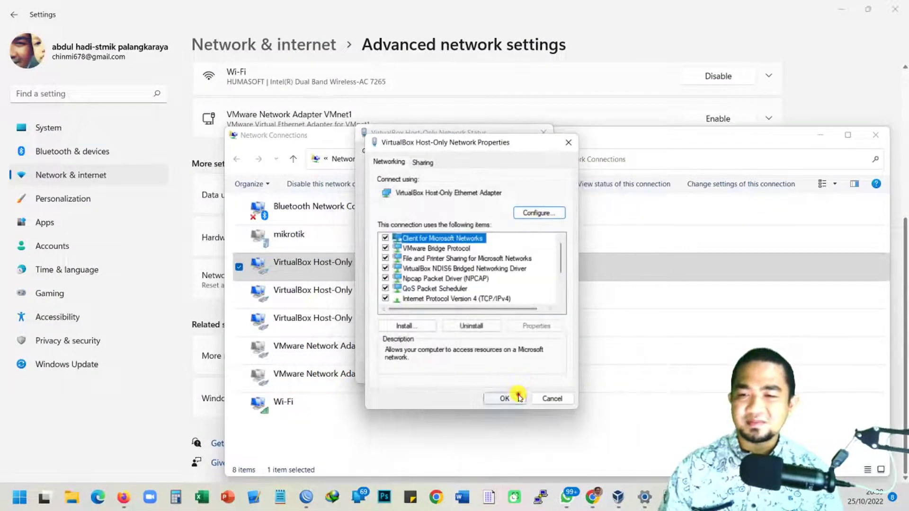
pyautogui.click(518, 396)
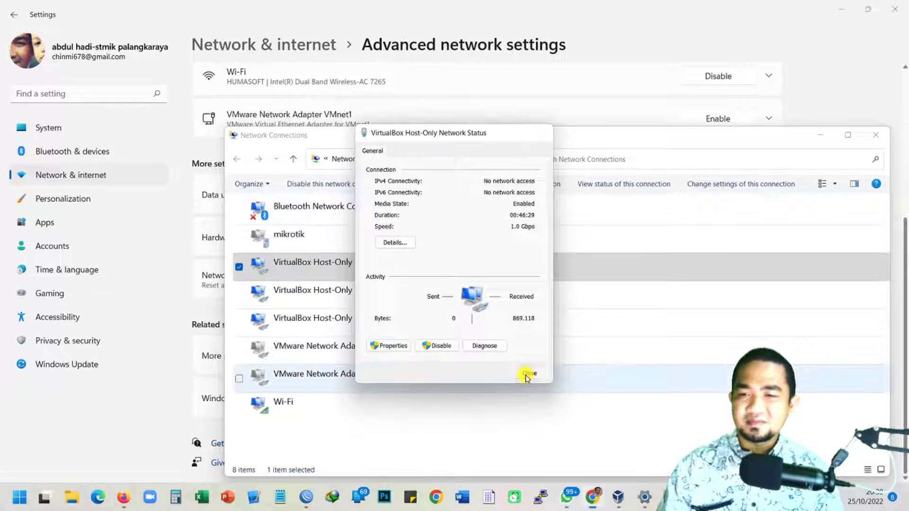
pyautogui.click(517, 373)
pyautogui.click(820, 135)
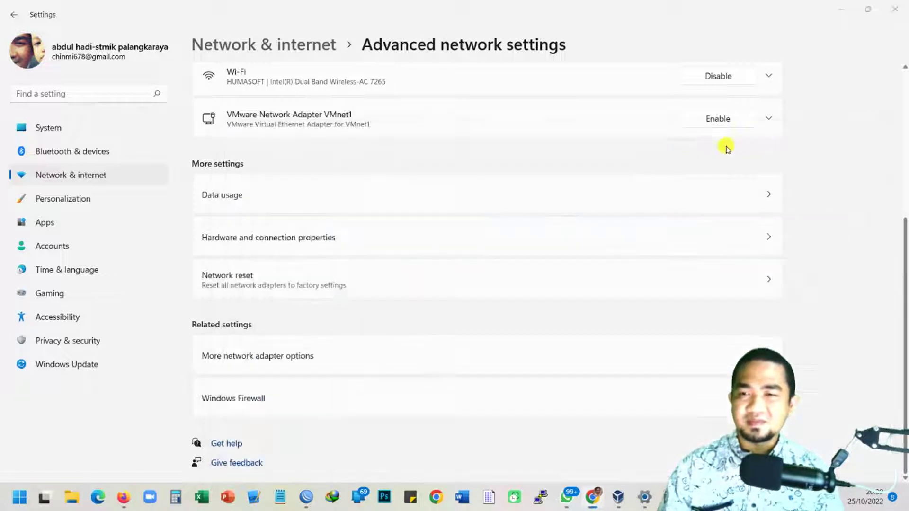
pyautogui.click(840, 9)
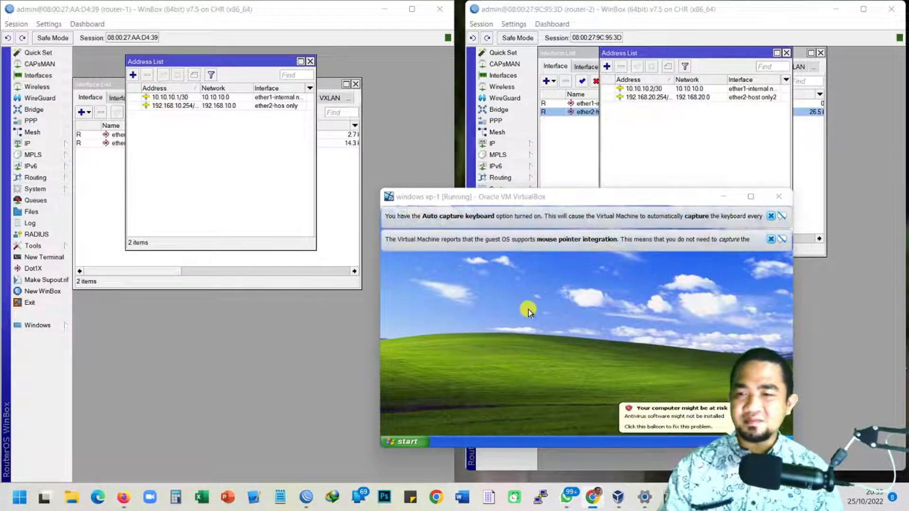
# Open a command prompt on the host and ping 192.168.10.254
pyautogui.press('super+r')
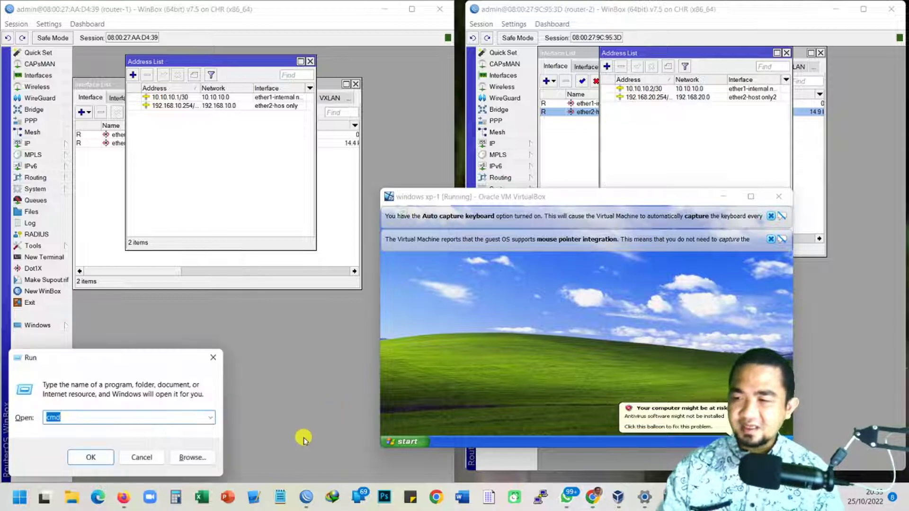
pyautogui.press('Return')
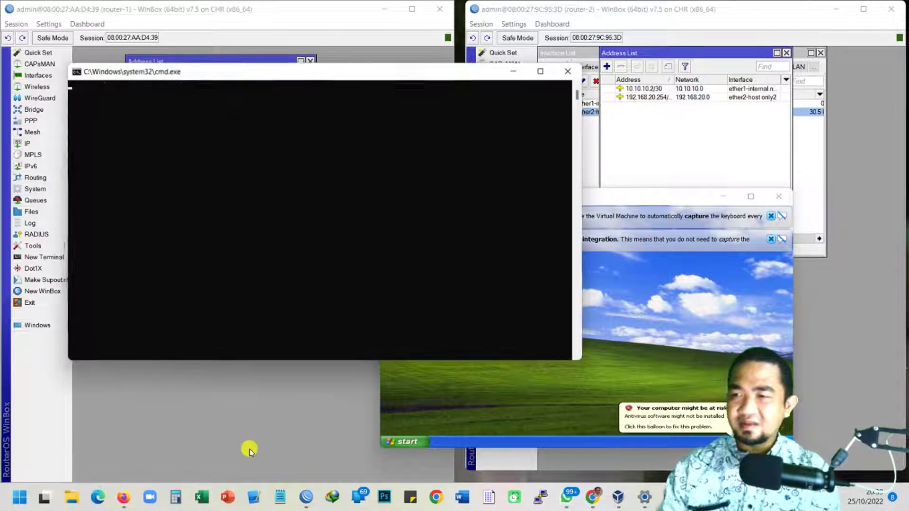
pyautogui.write('ping 192.168.10.254')
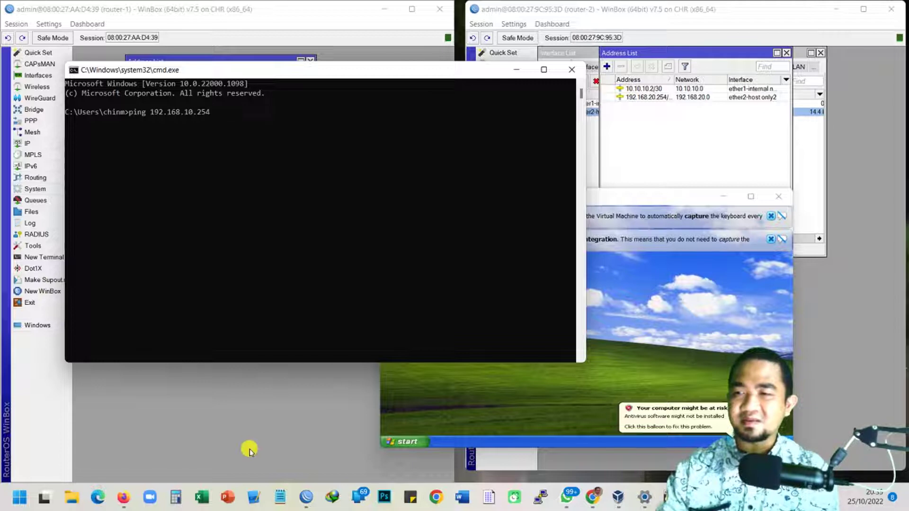
pyautogui.press('Return')
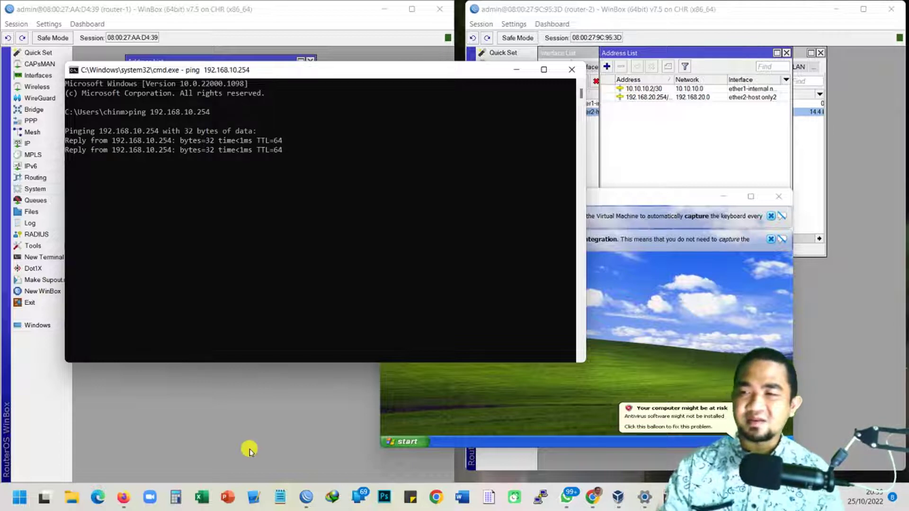
# Move the command prompt clear of router-1's address list and start a continuous ping to 192.168.10.254 with the -t option
pyautogui.moveTo(350, 75); pyautogui.dragTo(535, 102)
pyautogui.press('Up')
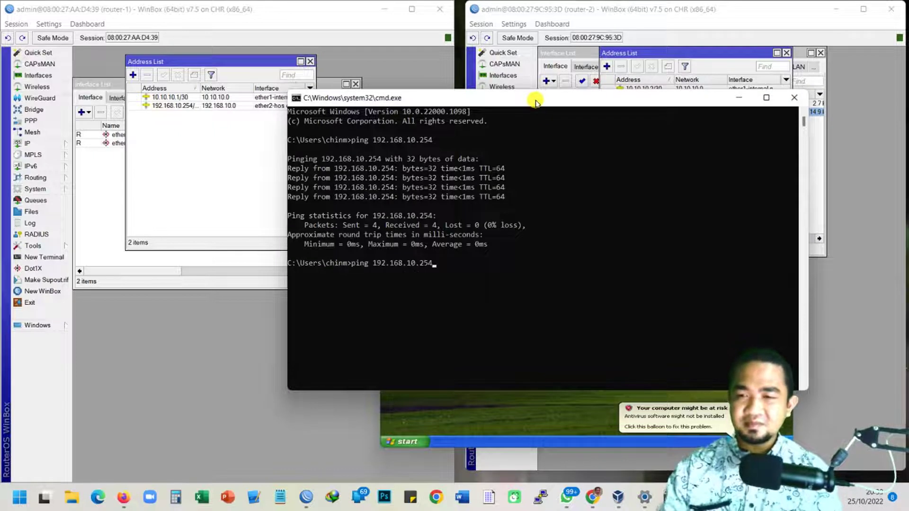
pyautogui.write('-t')
pyautogui.press('Return')
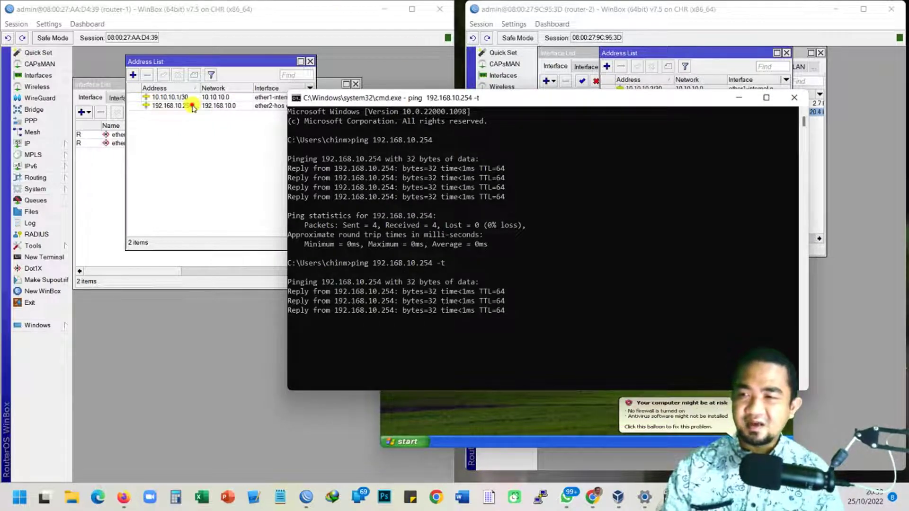
# Disable the 192.168.10.254/24 address on router-1 to test its effect on the running ping, and enable it again
pyautogui.click(189, 105)
pyautogui.click(574, 101)
pyautogui.moveTo(573, 101); pyautogui.dragTo(629, 99)
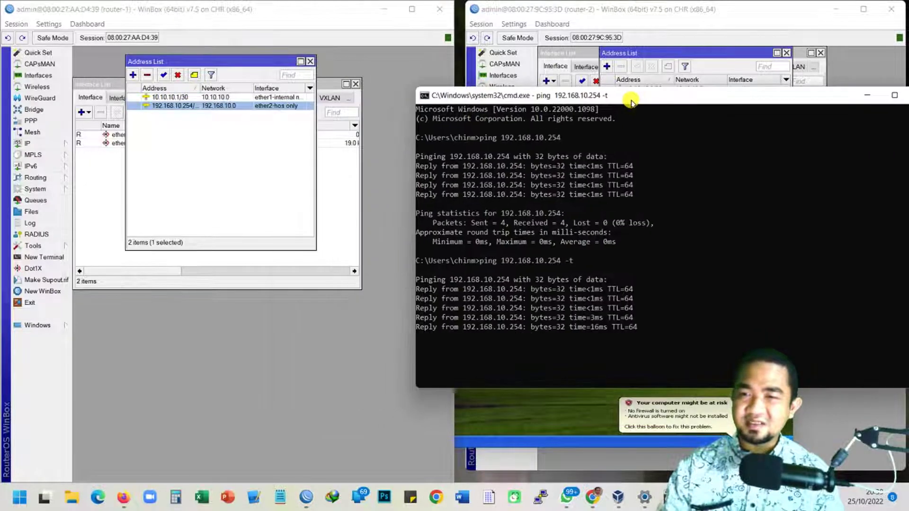
pyautogui.click(177, 76)
pyautogui.click(512, 317)
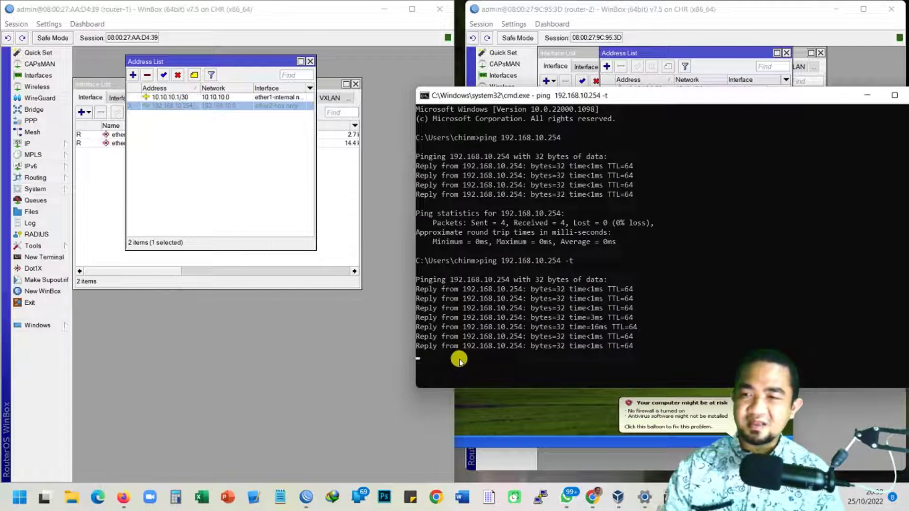
pyautogui.click(163, 75)
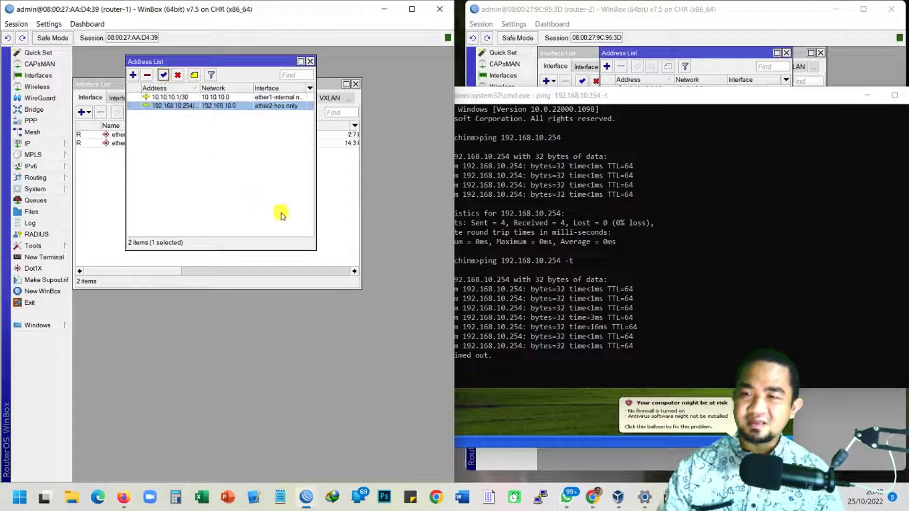
# Bring the host's running ping forward, close its command prompt, and label 192.168.20.254/24 as GW on the Miro diagram
pyautogui.click(500, 327)
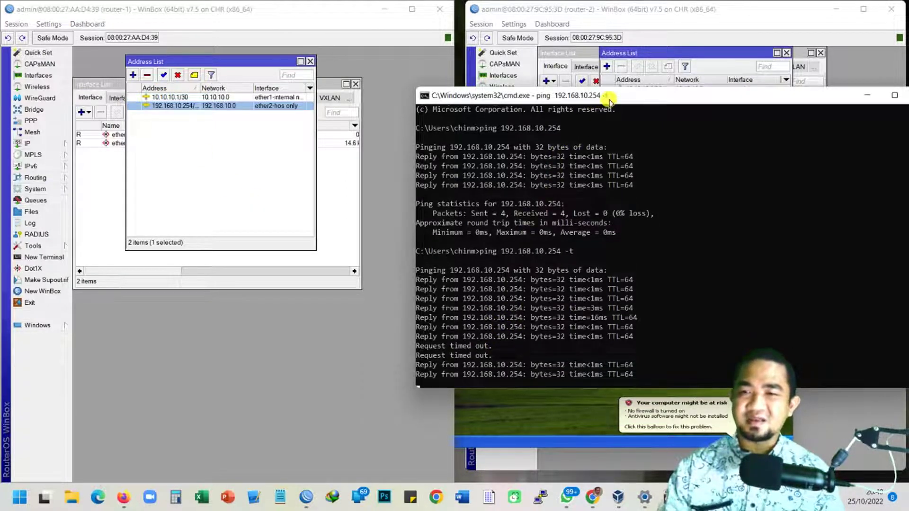
pyautogui.moveTo(609, 97); pyautogui.dragTo(304, 97)
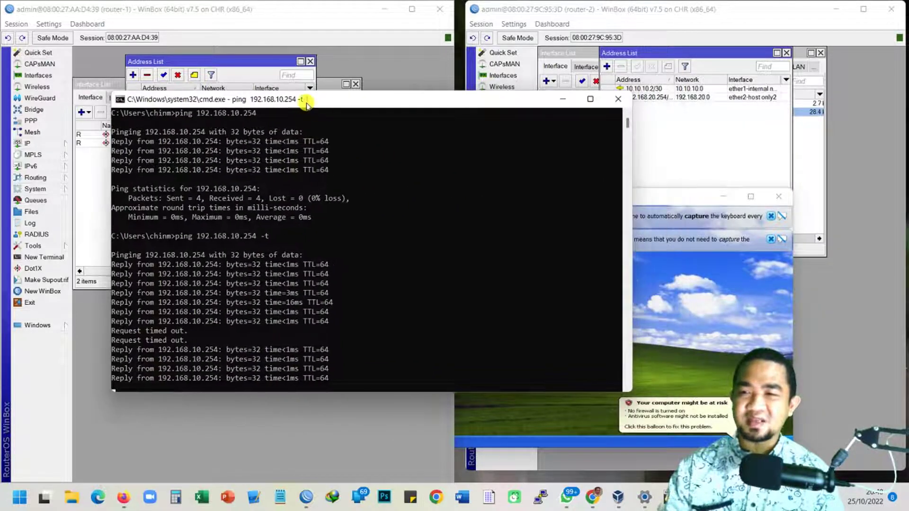
pyautogui.click(617, 99)
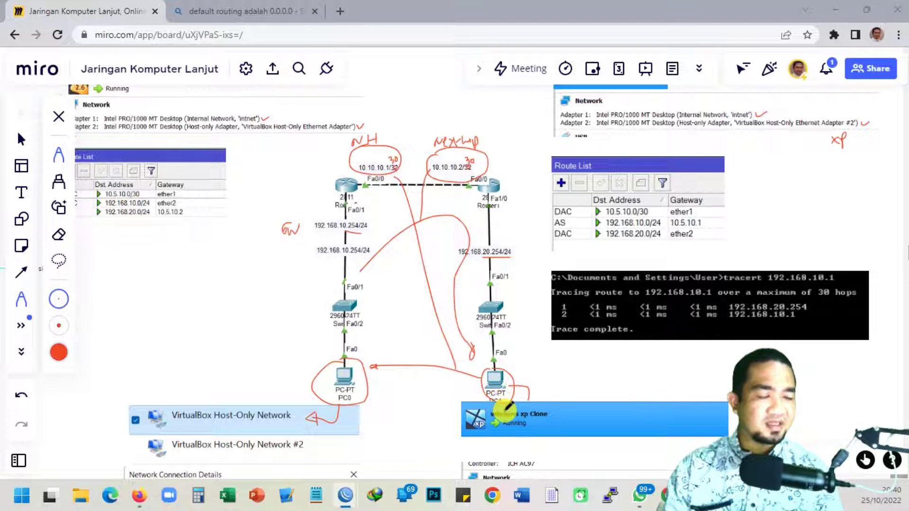
pyautogui.moveTo(502, 401); pyautogui.dragTo(421, 155)
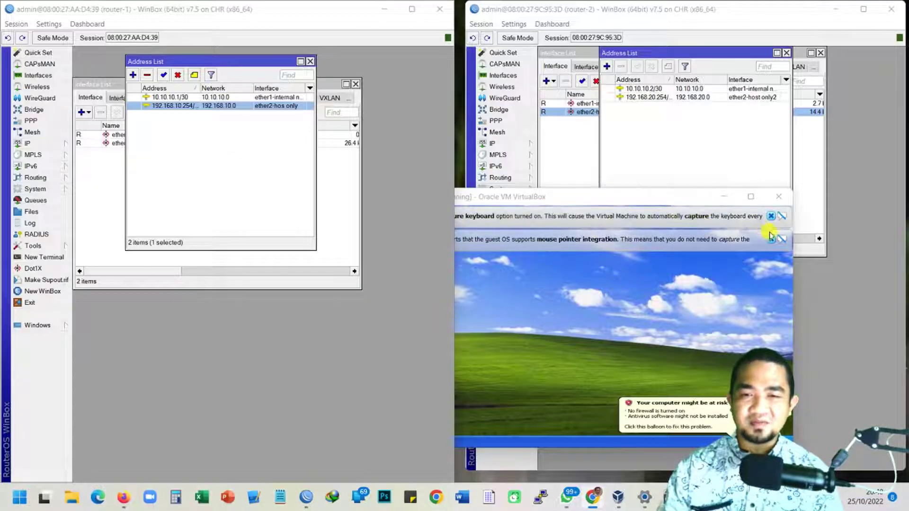
# Dismiss both VirtualBox notices in the windows xp-1 machine and enlarge or raise its window for more working room
pyautogui.click(771, 236)
pyautogui.click(771, 216)
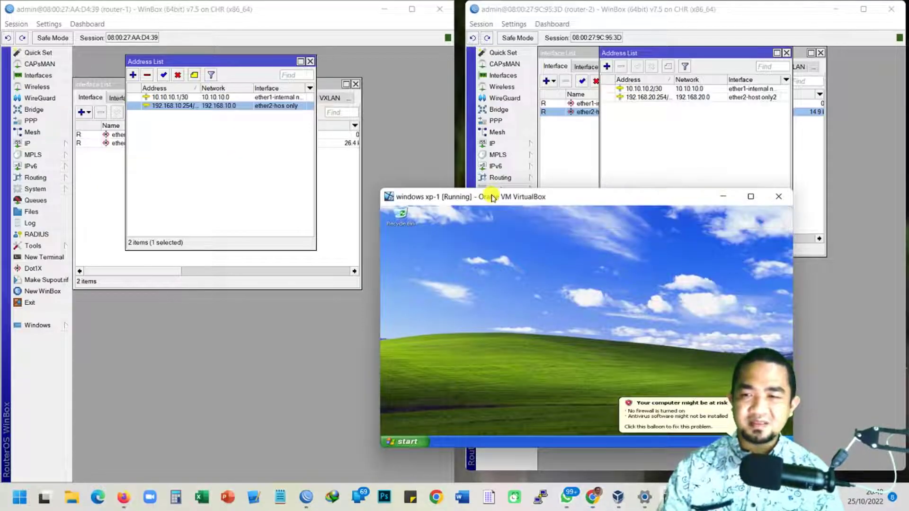
pyautogui.moveTo(399, 189); pyautogui.dragTo(399, 103)
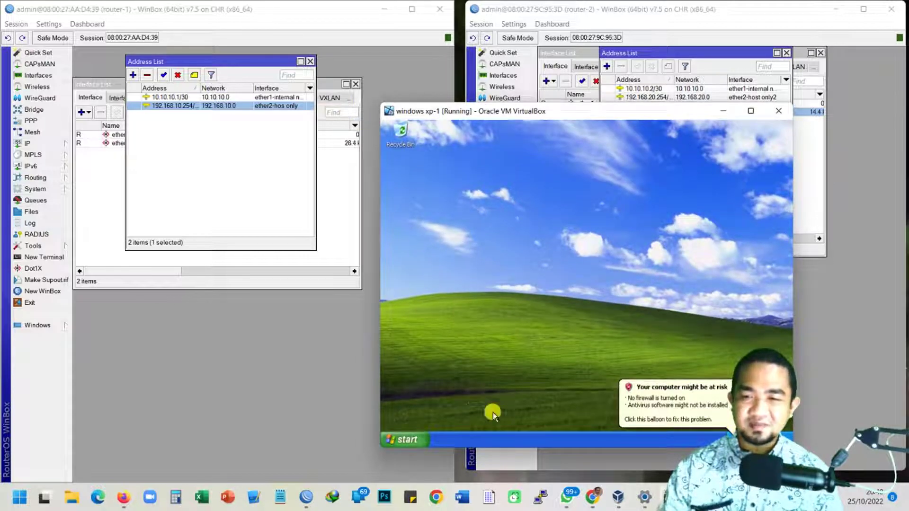
# Open Network Connections from the Control Panel inside the windows xp-1 machine
pyautogui.click(406, 438)
pyautogui.click(517, 306)
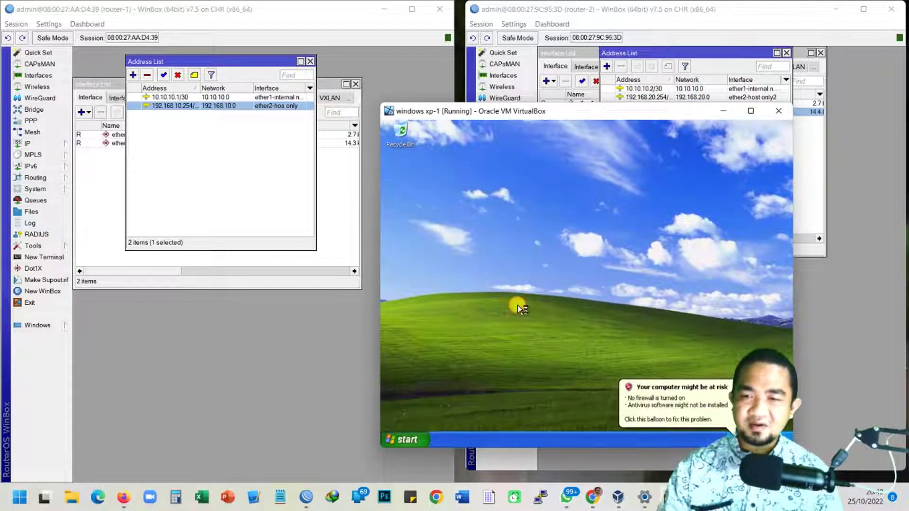
pyautogui.scroll(-3, 623, 329)
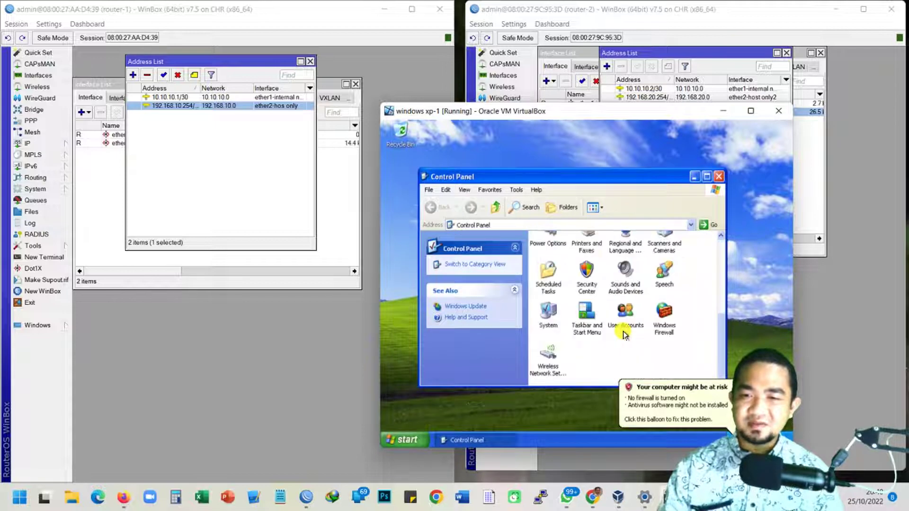
pyautogui.scroll(3, 624, 332)
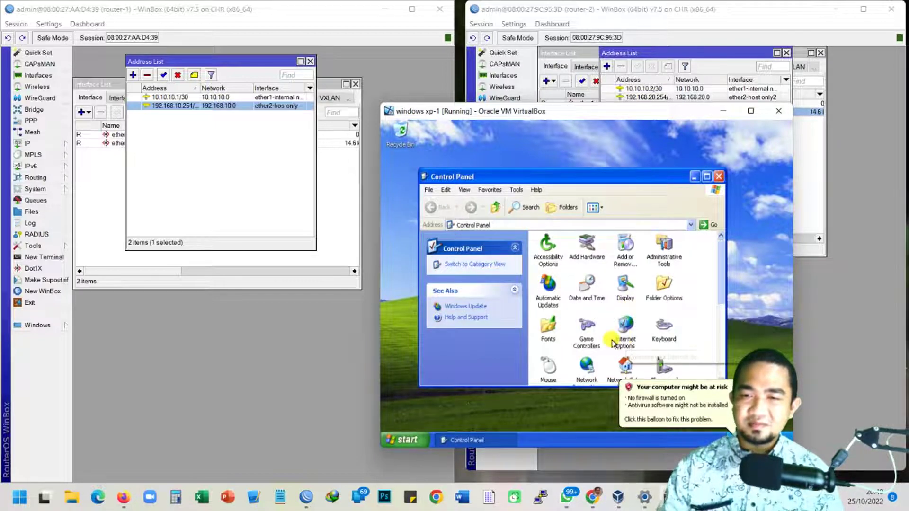
pyautogui.scroll(-2, 626, 342)
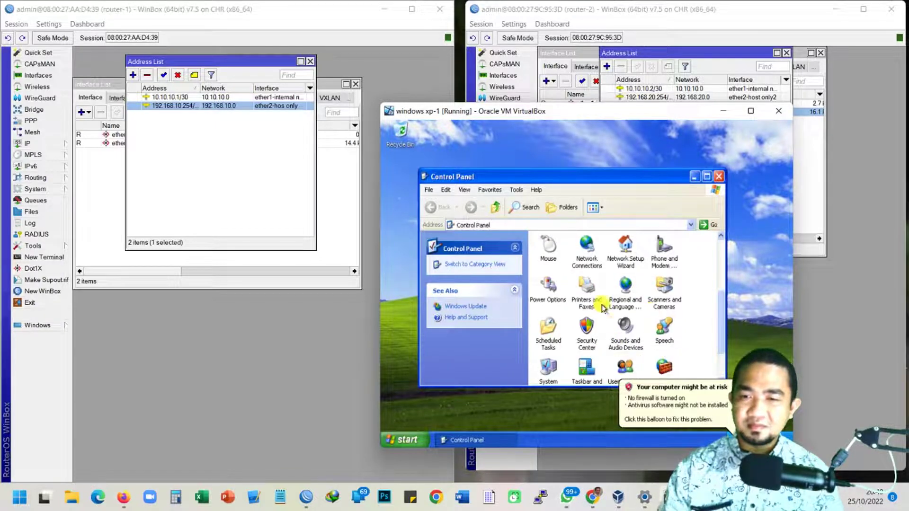
pyautogui.scroll(-1, 609, 328)
pyautogui.scroll(2, 611, 333)
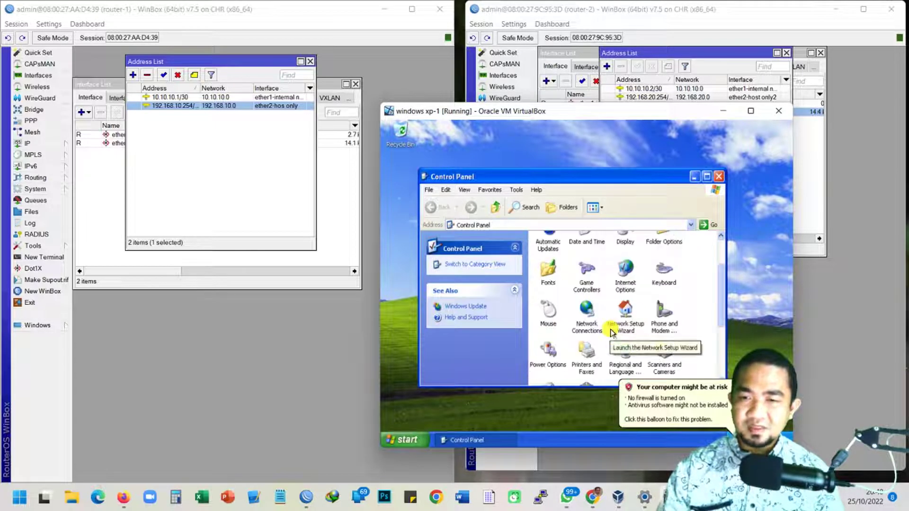
pyautogui.scroll(1, 612, 332)
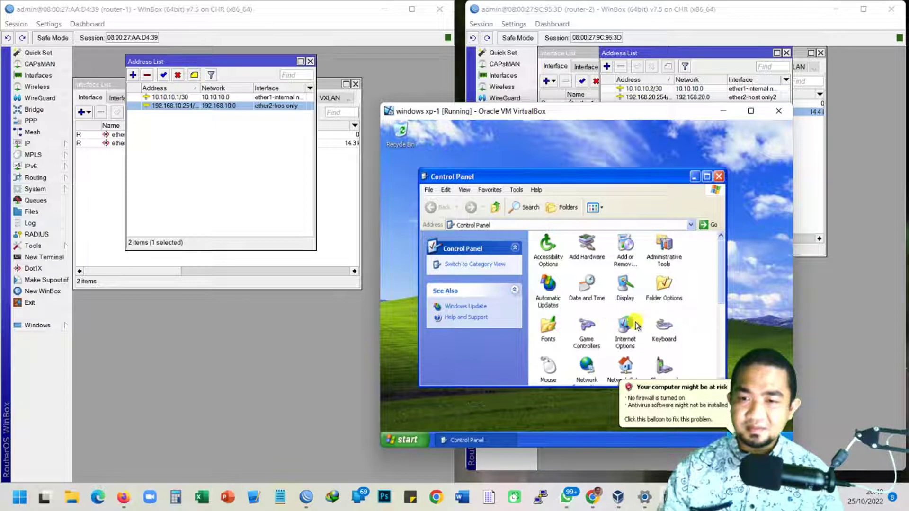
pyautogui.scroll(-2, 617, 333)
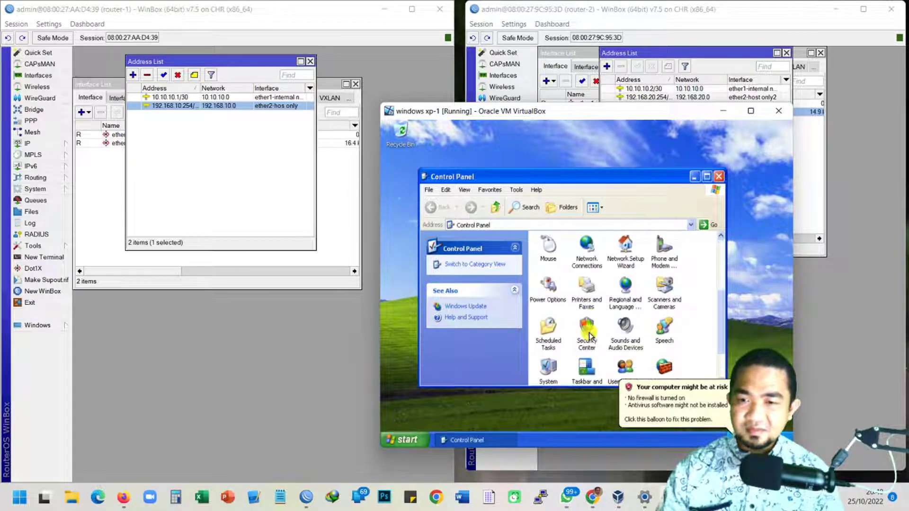
pyautogui.doubleClick(588, 261)
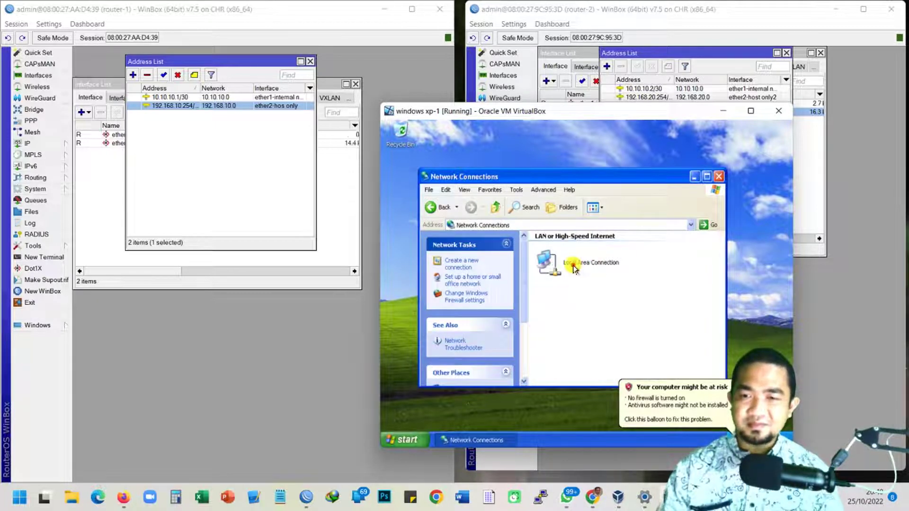
# Open the Local Area Connection's Internet Protocol (TCP/IP) properties and compare its addresses with the Windows XP reference on the Miro board
pyautogui.doubleClick(574, 267)
pyautogui.click(525, 369)
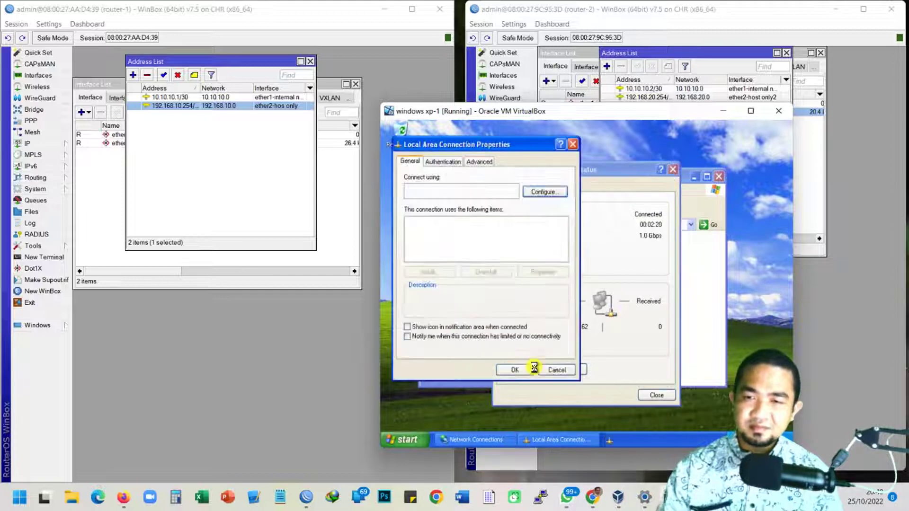
pyautogui.click(486, 251)
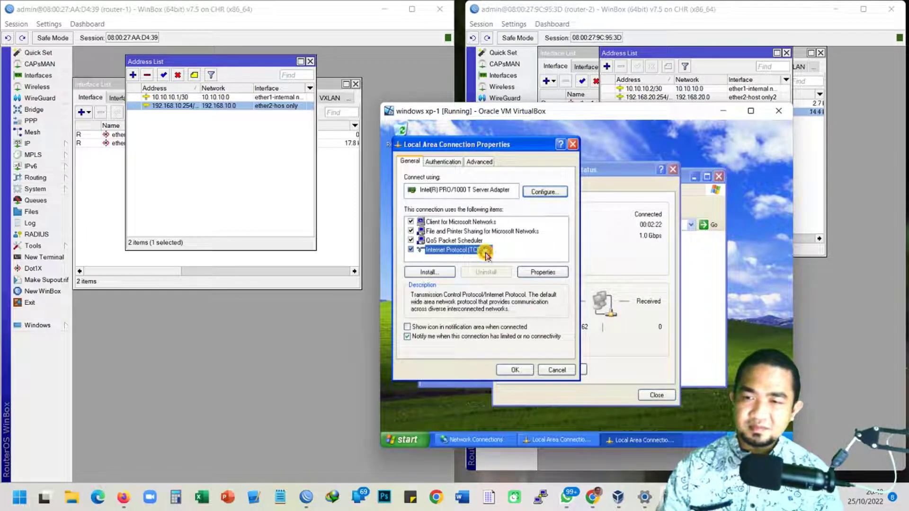
pyautogui.doubleClick(486, 251)
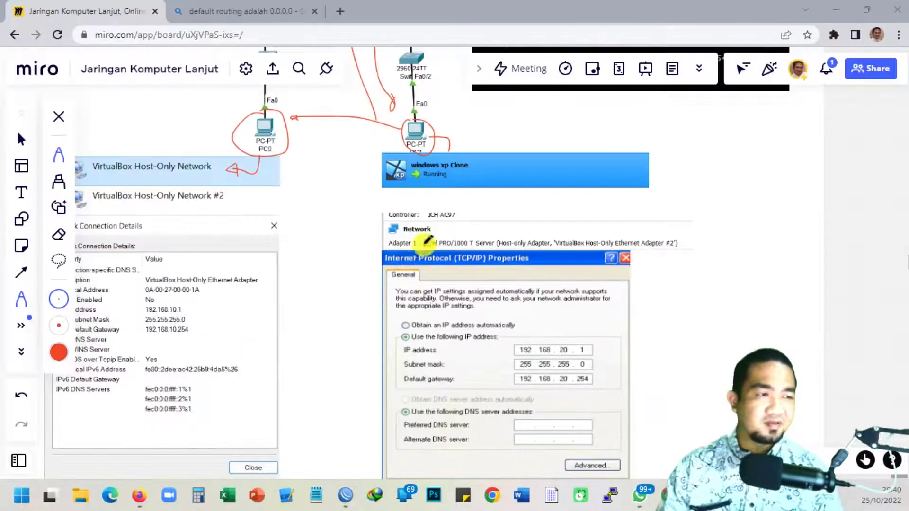
pyautogui.scroll(2, 386, 318)
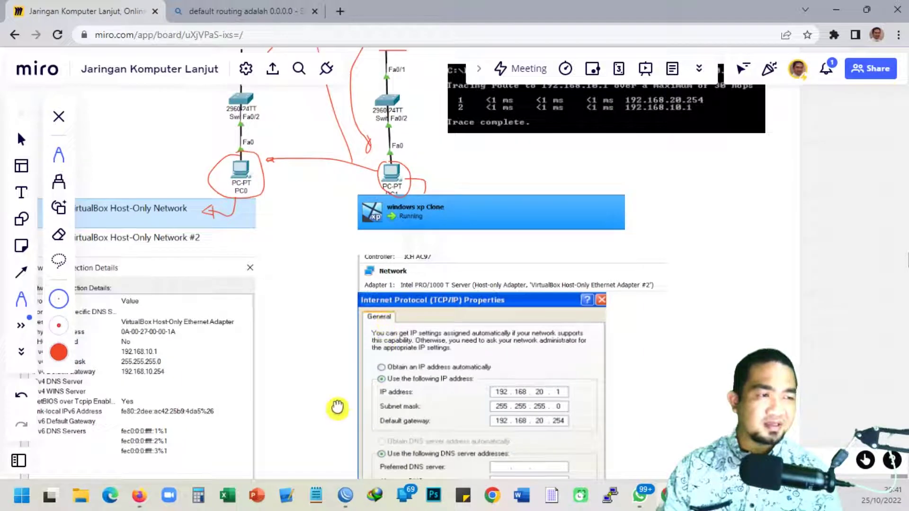
pyautogui.moveTo(375, 184); pyautogui.dragTo(349, 257)
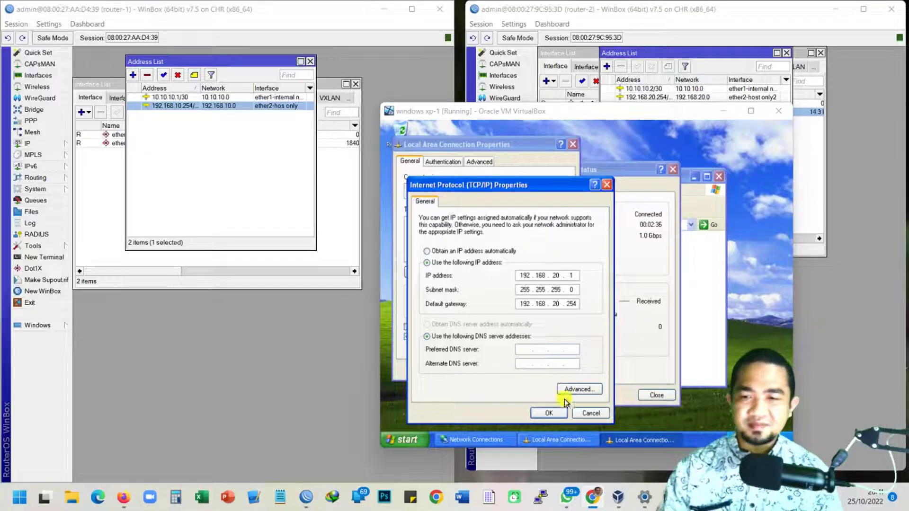
# Accept the TCP/IP settings and close the Local Area Connection and Network Connections windows
pyautogui.click(549, 413)
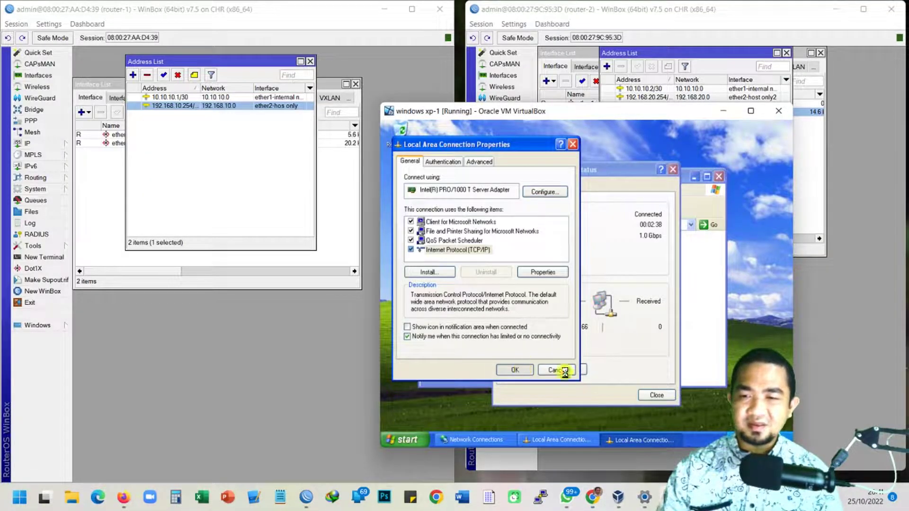
pyautogui.click(645, 395)
pyautogui.click(645, 395)
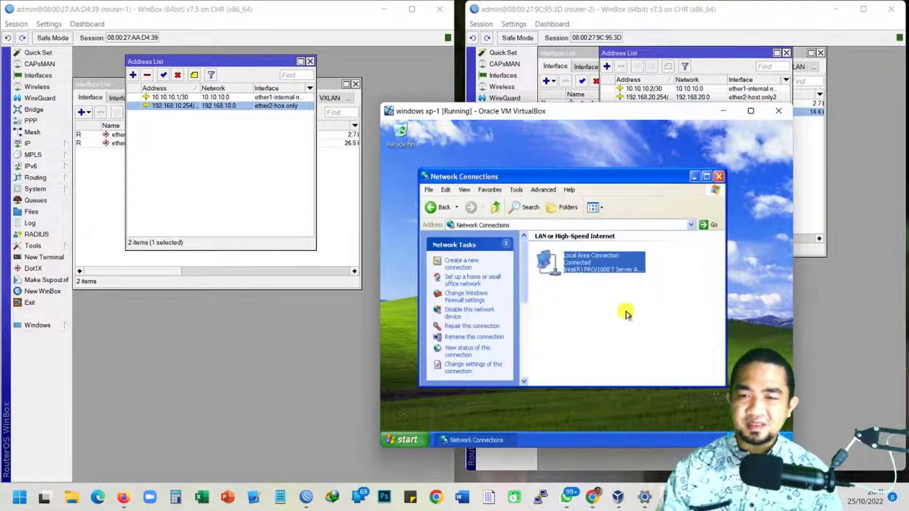
pyautogui.click(716, 177)
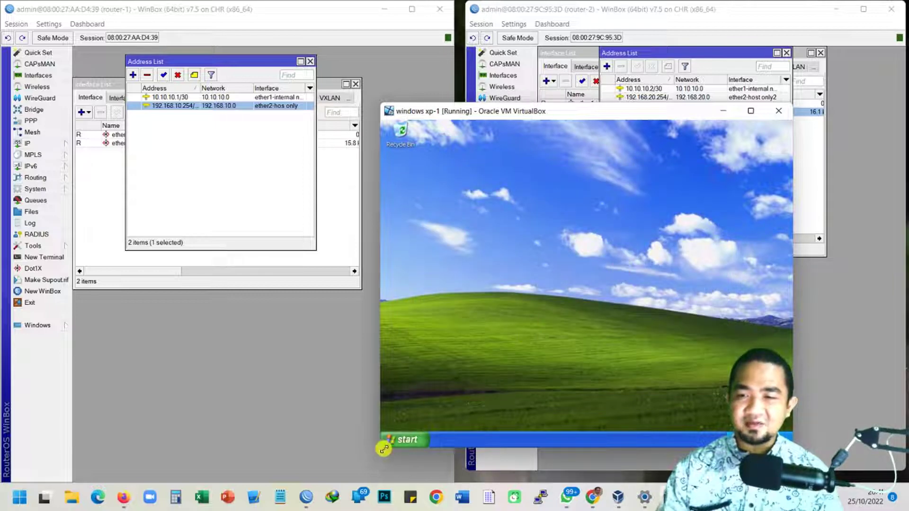
# Open a command prompt in Windows XP and ping the gateway 192.168.20.254
pyautogui.click(395, 440)
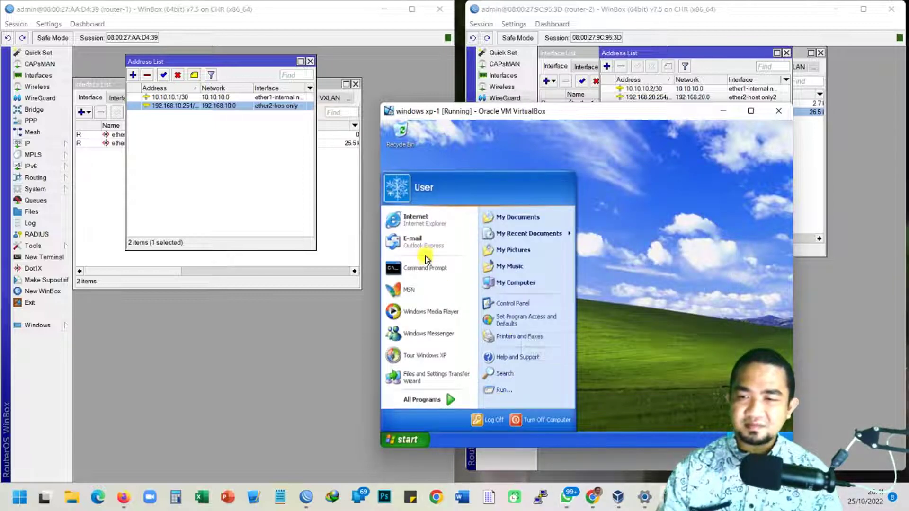
pyautogui.click(419, 268)
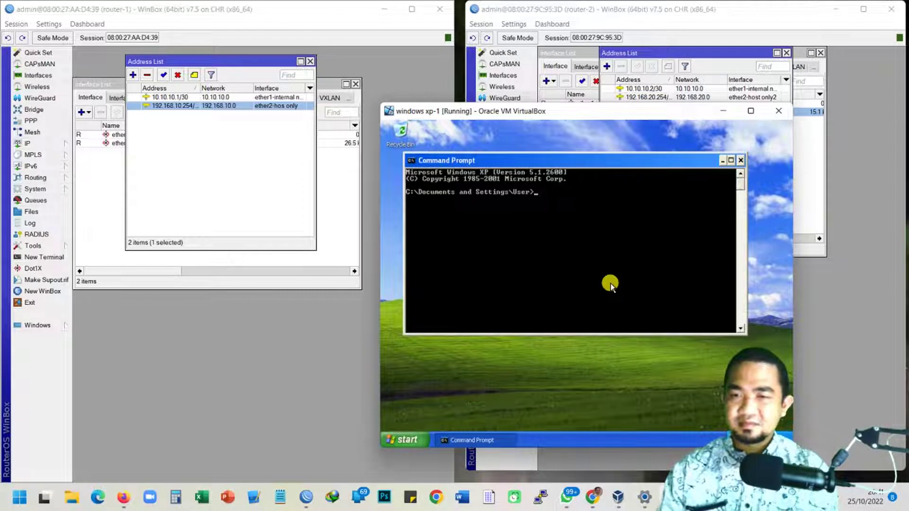
pyautogui.write('ping 192')
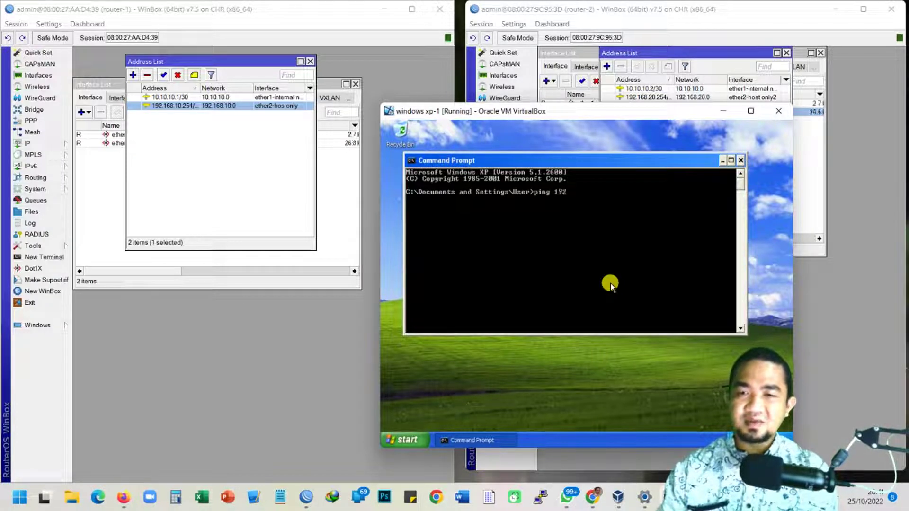
pyautogui.write('.168.20.2')
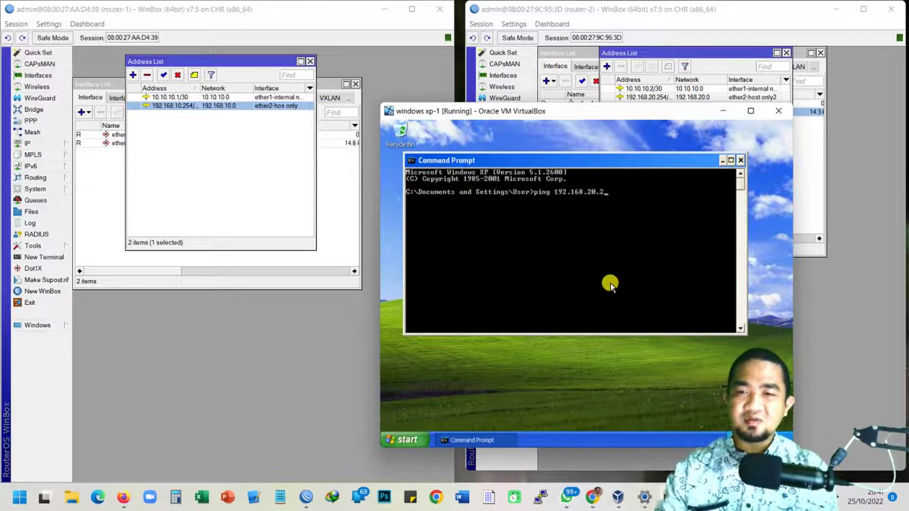
pyautogui.write('54')
pyautogui.press('Return')
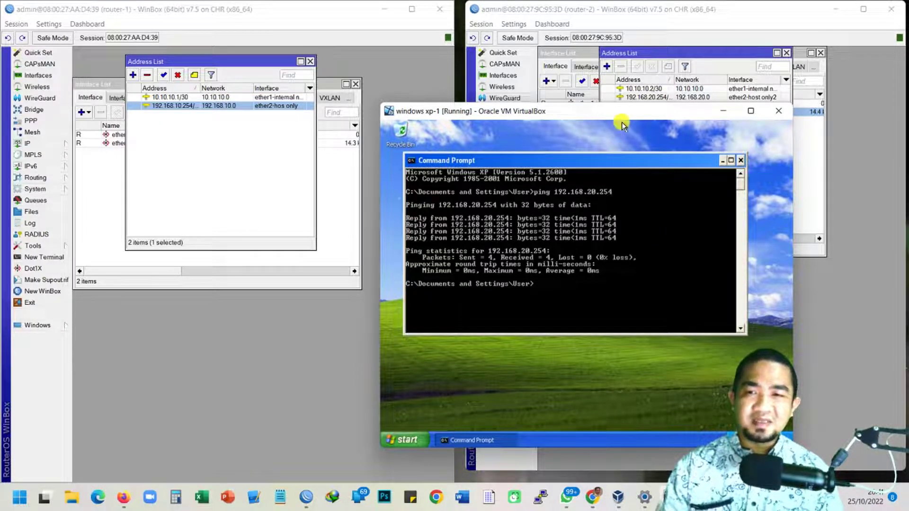
# Move the Windows XP window clear of router-1's WinBox and draw a crossed line from PC1 to PC0 on the Miro diagram
pyautogui.moveTo(624, 114); pyautogui.dragTo(706, 110)
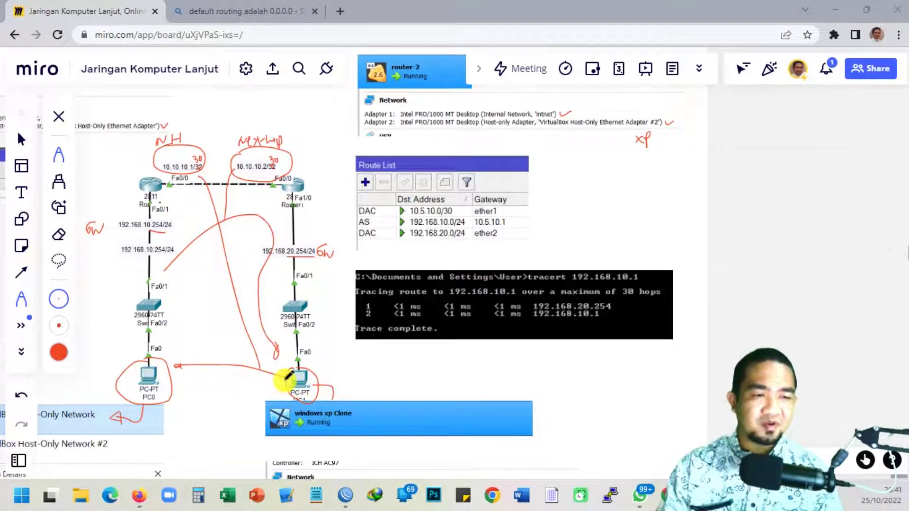
pyautogui.moveTo(286, 377); pyautogui.dragTo(175, 366)
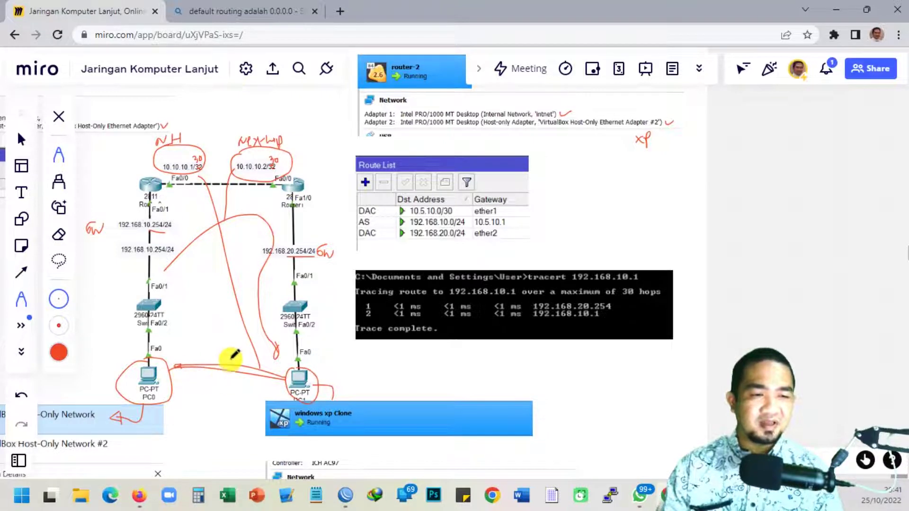
pyautogui.moveTo(234, 359)
pyautogui.mouseDown()
pyautogui.moveTo(205, 371)
pyautogui.moveTo(229, 376)
pyautogui.mouseUp()
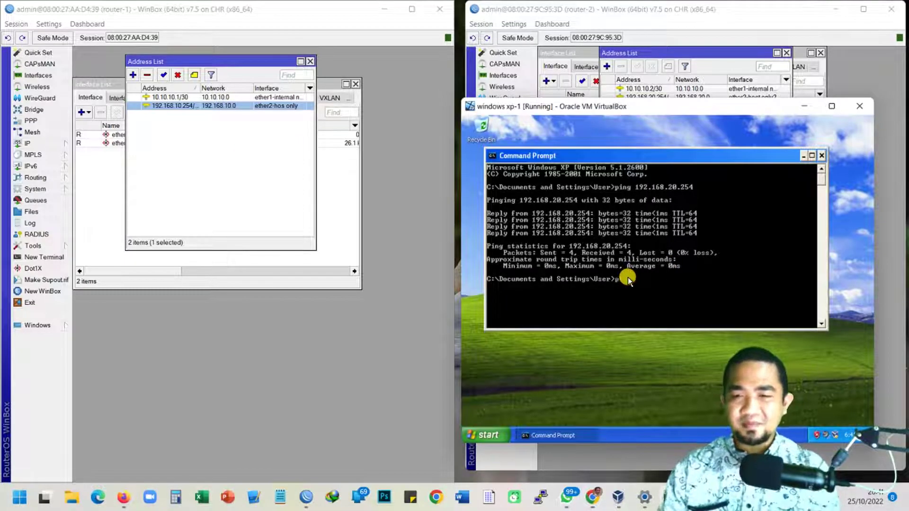
# Start a continuous ping from Windows XP to the host client at 192.168.10.1 with the -t option
pyautogui.write('2.16')
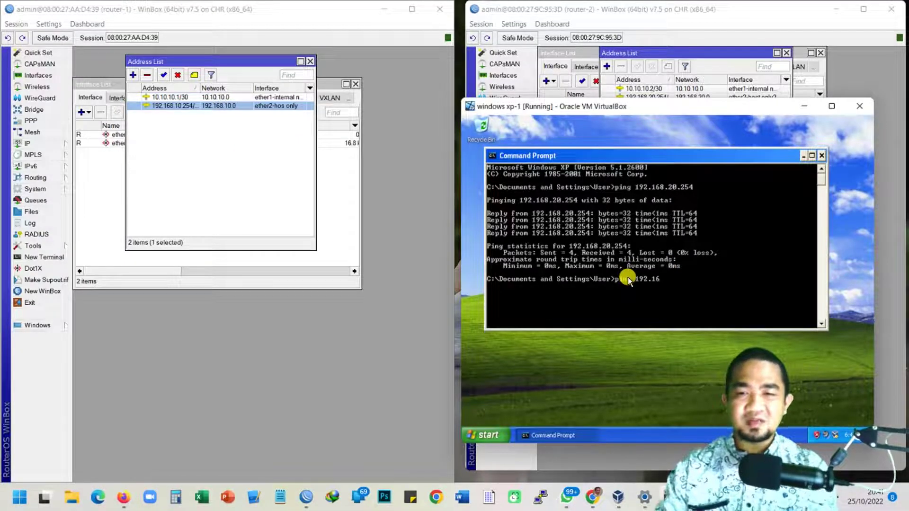
pyautogui.write('8.10.1')
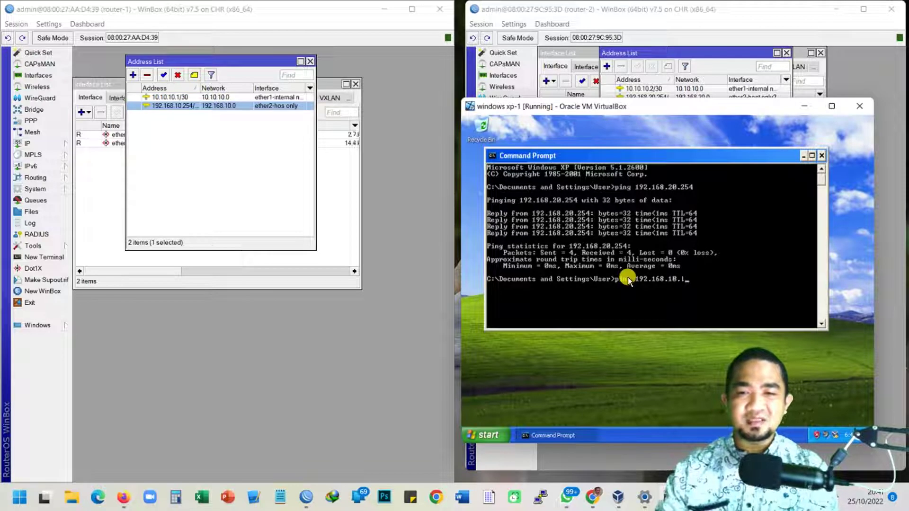
pyautogui.write(' -t')
pyautogui.press('Return')
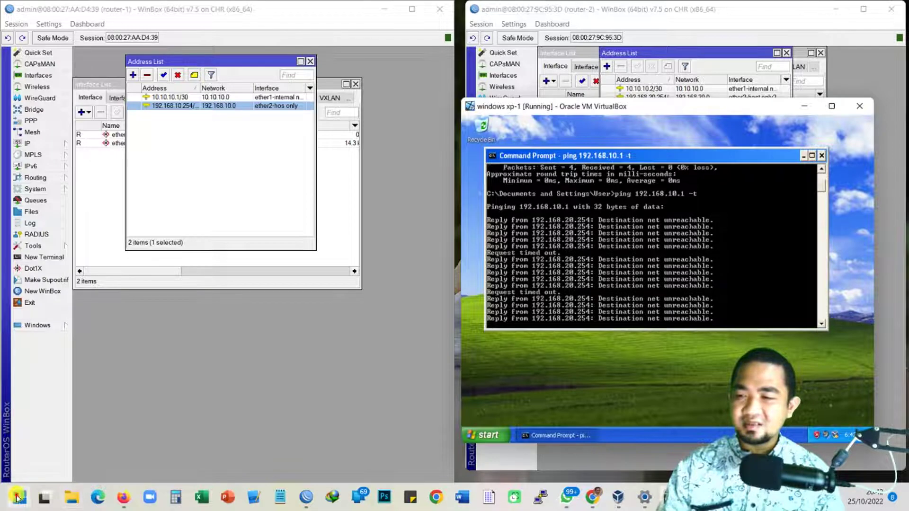
# Find cmd through the host's Windows search and open a command prompt
pyautogui.click(93, 430)
pyautogui.press('super')
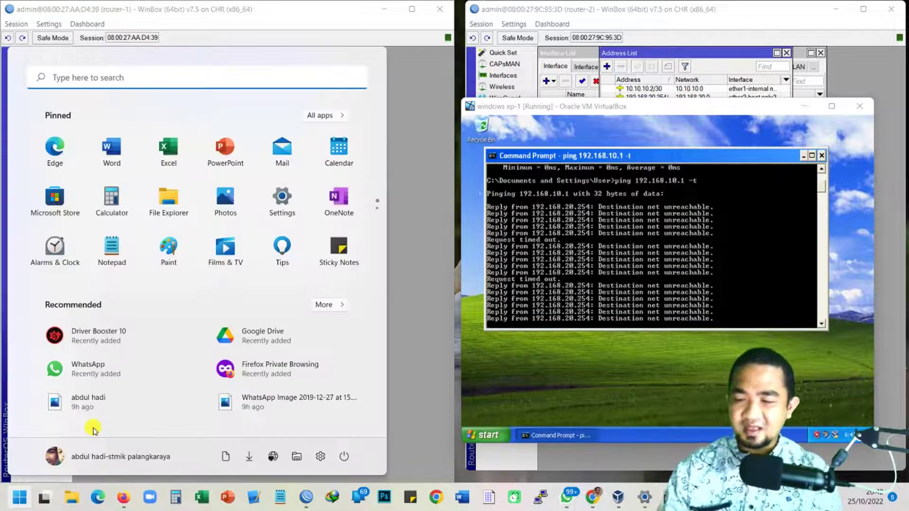
pyautogui.press('super')
pyautogui.press('super+s')
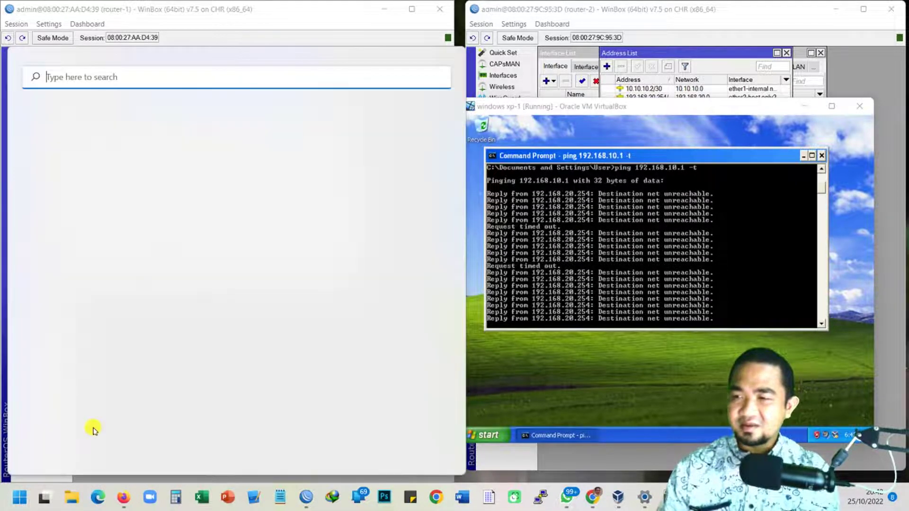
pyautogui.write('cmd')
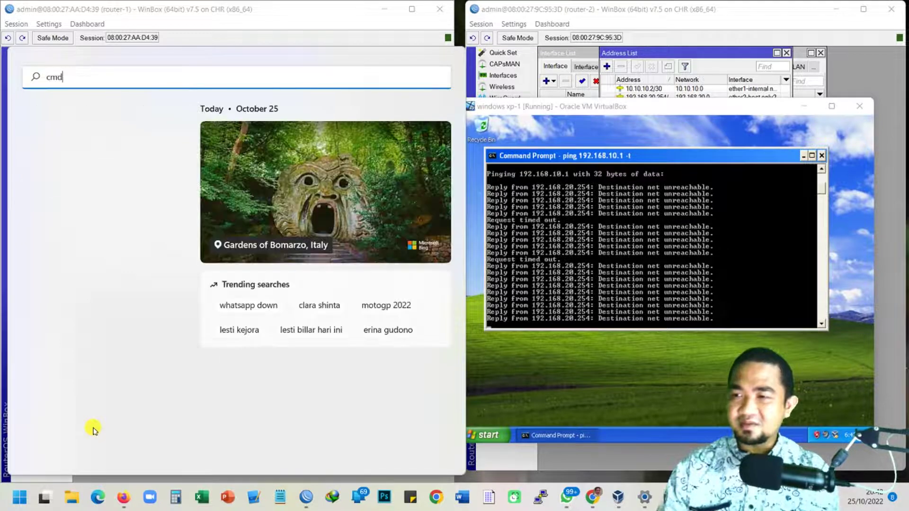
pyautogui.press('Return')
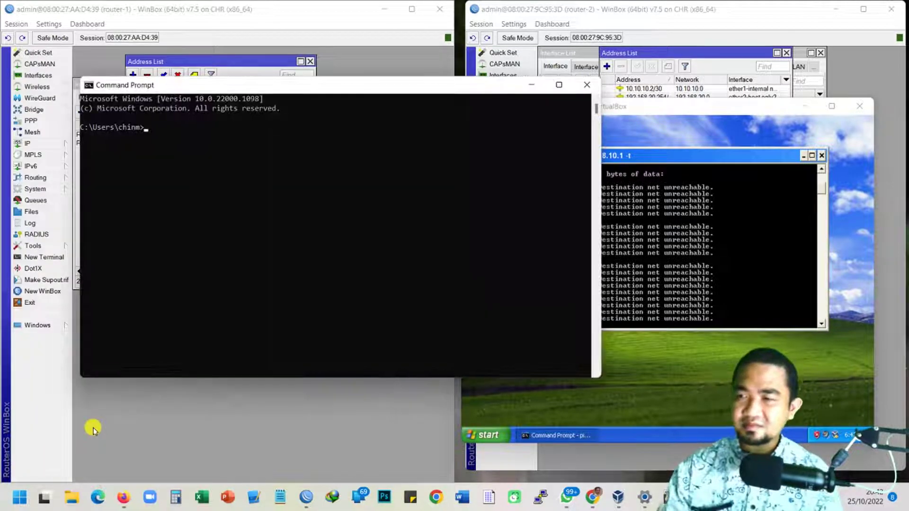
# Start a continuous ping from the host to the Windows XP client at 192.168.20.1 with the -t option
pyautogui.write('ping 1')
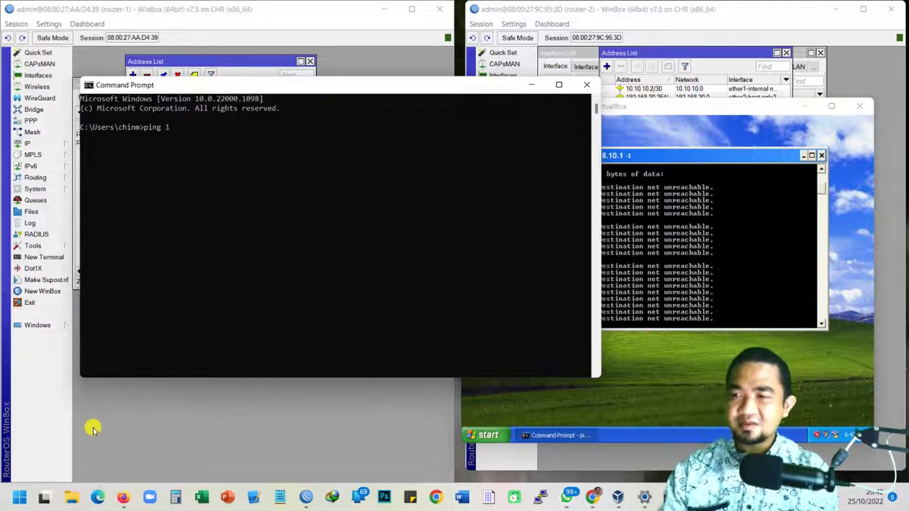
pyautogui.write('92.168.20.')
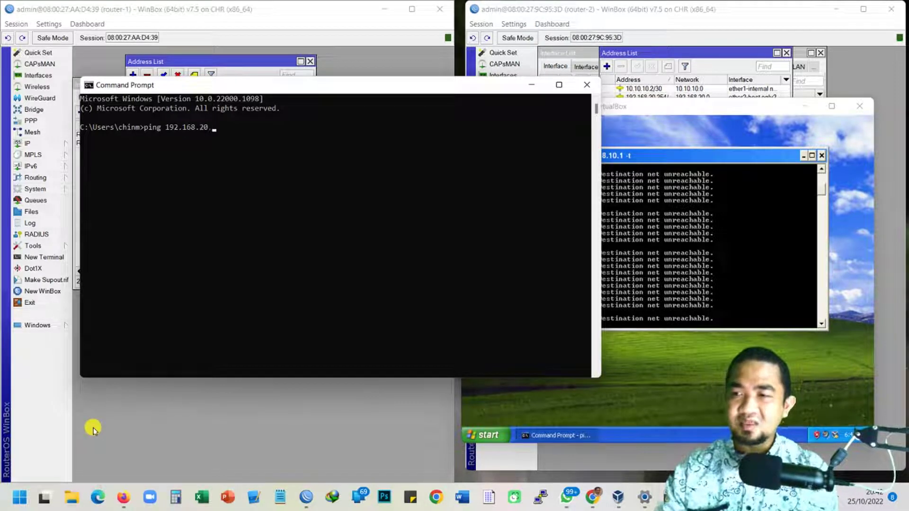
pyautogui.write('1 -')
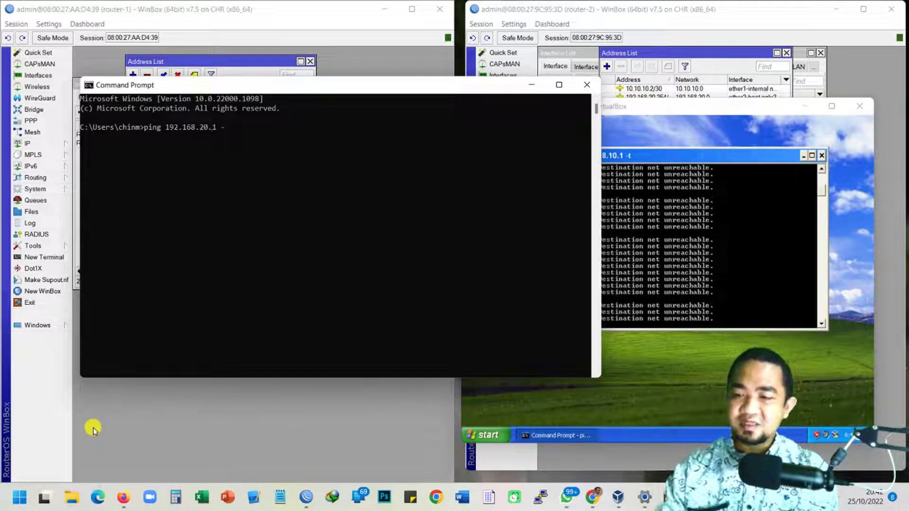
pyautogui.write('t')
pyautogui.press('Return')
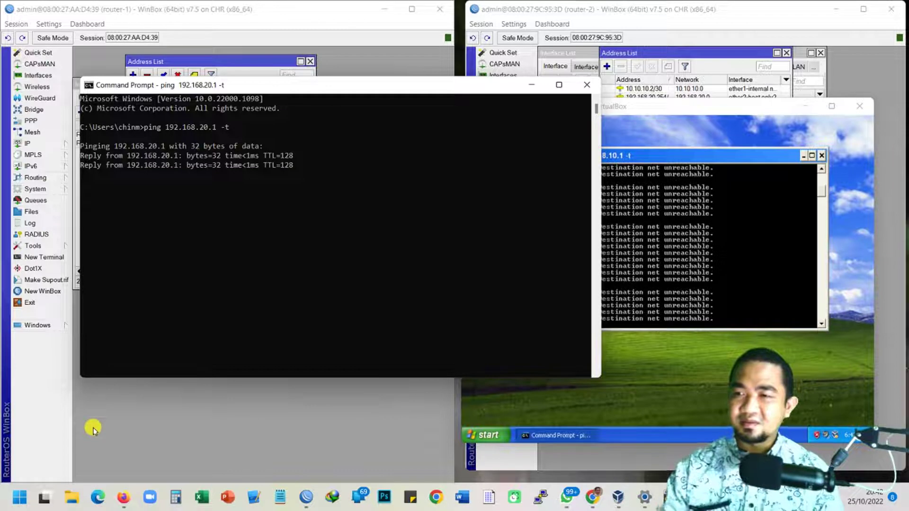
# Move the host's command prompt aside and minimise it, and shift the Windows XP window lower to uncover router-2's WinBox
pyautogui.click(329, 98)
pyautogui.moveTo(335, 90); pyautogui.dragTo(322, 102)
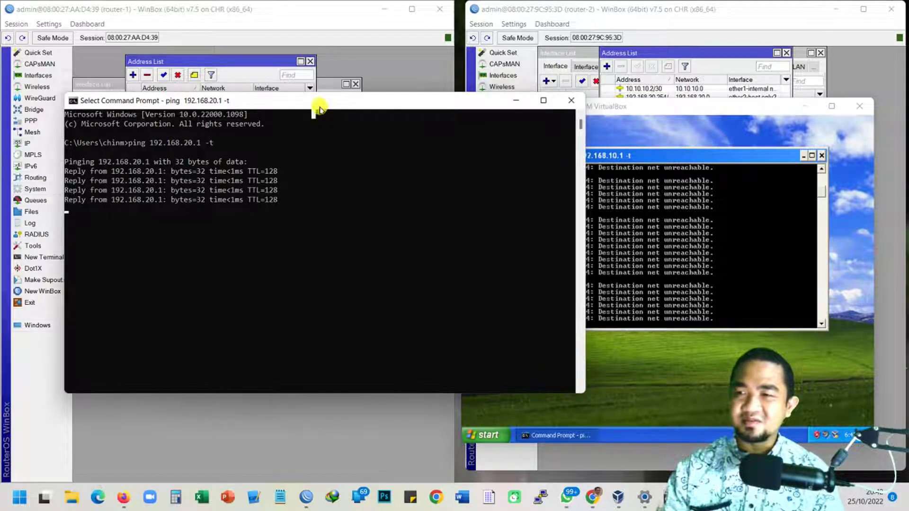
pyautogui.click(634, 496)
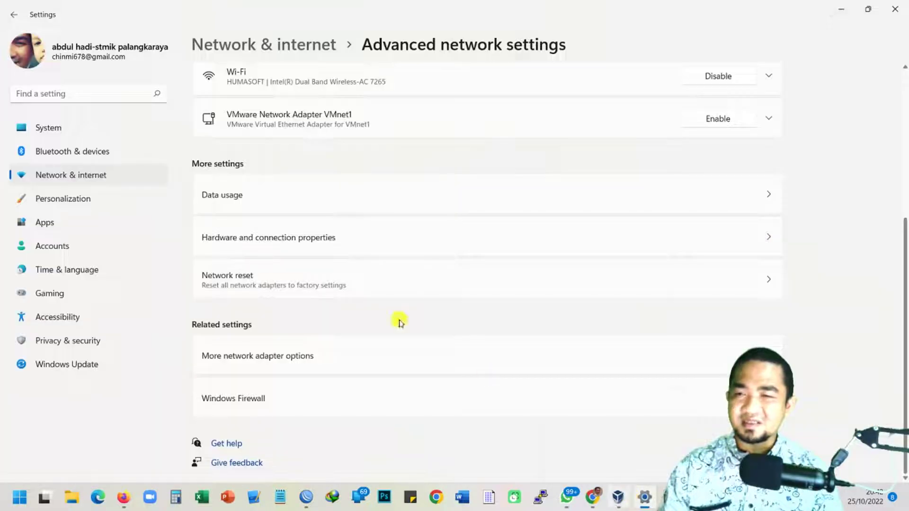
pyautogui.click(841, 9)
pyautogui.click(643, 254)
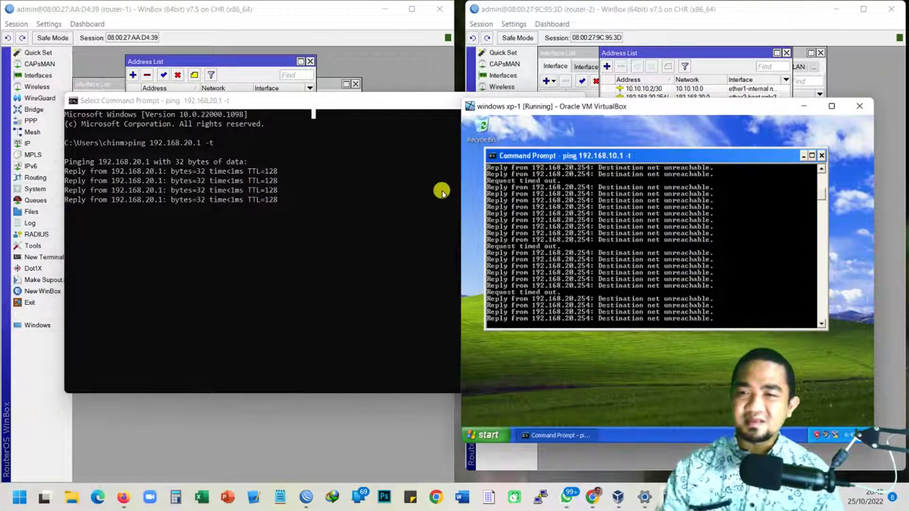
pyautogui.click(431, 107)
pyautogui.moveTo(432, 107); pyautogui.dragTo(367, 218)
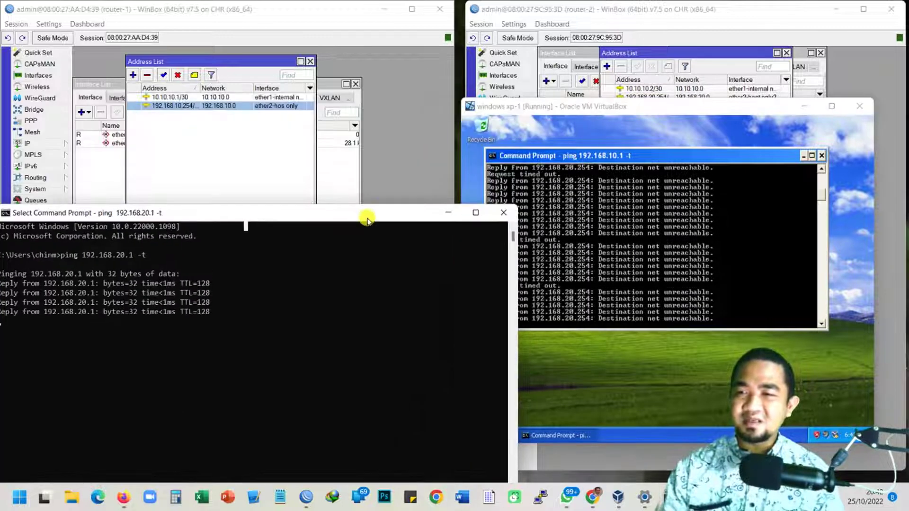
pyautogui.click(448, 212)
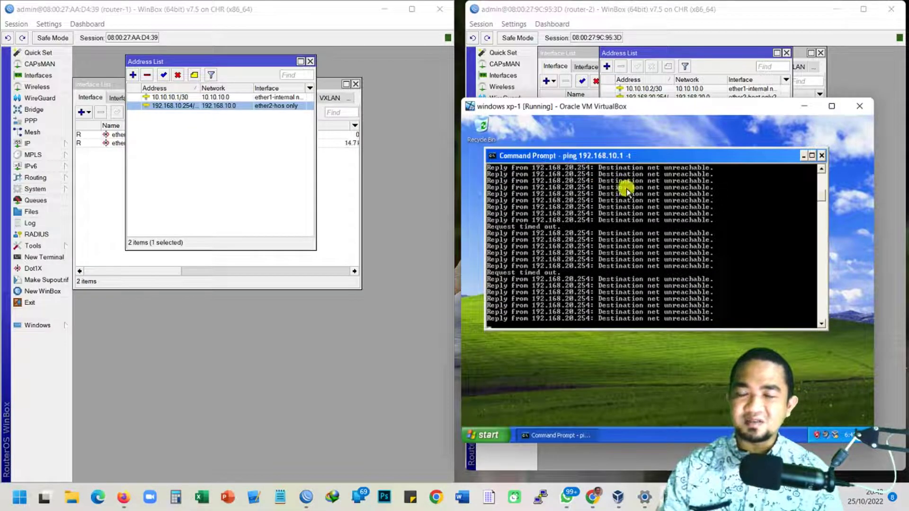
pyautogui.moveTo(649, 112); pyautogui.dragTo(651, 241)
# On the Miro board, circle the AS flag in Router-1's route list and underline the 192.168.20.0/24 route with gateway 10.5.10.2
pyautogui.click(545, 141)
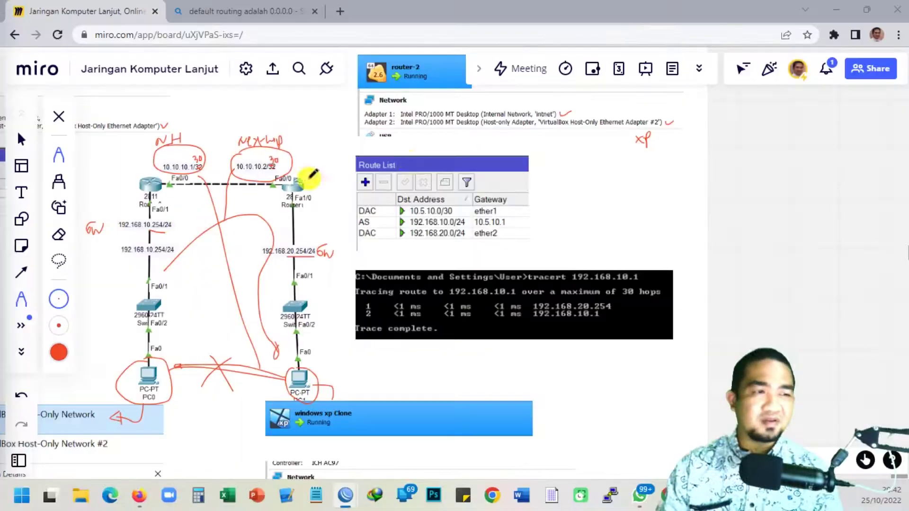
pyautogui.moveTo(412, 165); pyautogui.dragTo(587, 207)
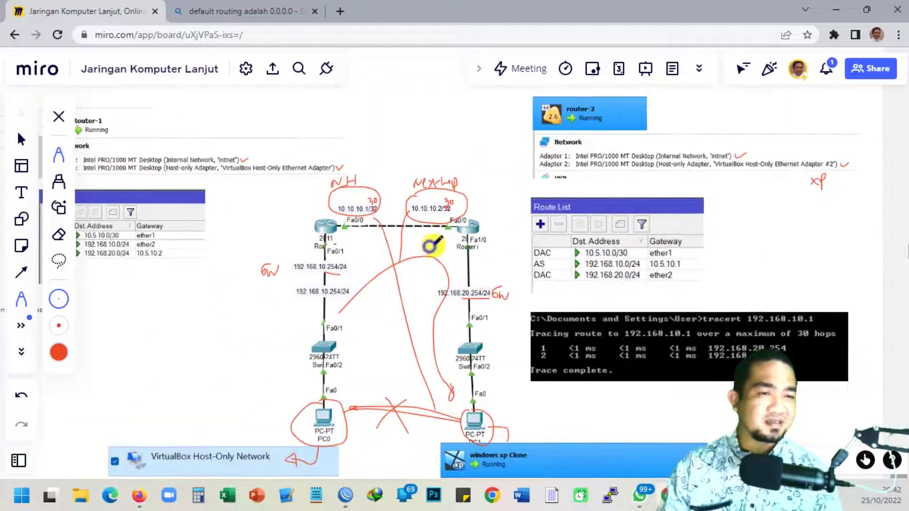
pyautogui.moveTo(431, 245); pyautogui.dragTo(488, 221)
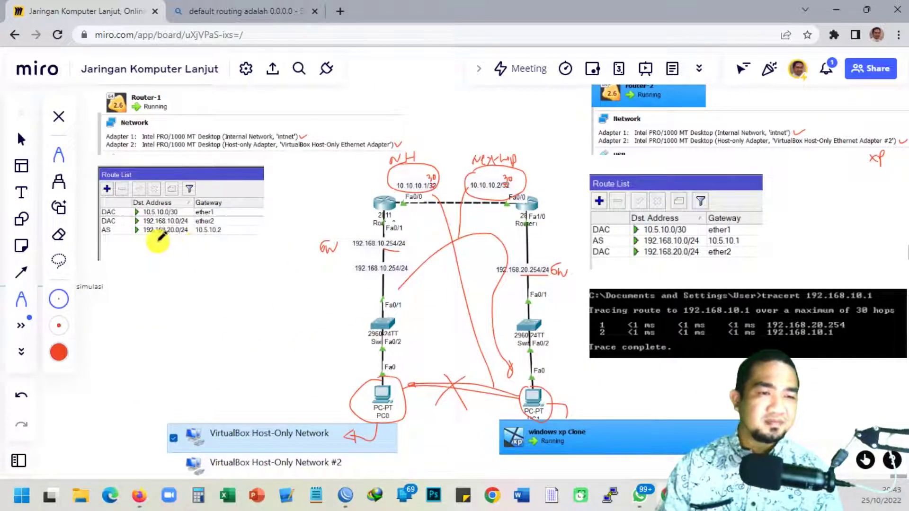
pyautogui.moveTo(109, 226)
pyautogui.mouseDown()
pyautogui.moveTo(98, 228)
pyautogui.moveTo(103, 235)
pyautogui.moveTo(113, 226)
pyautogui.mouseUp()
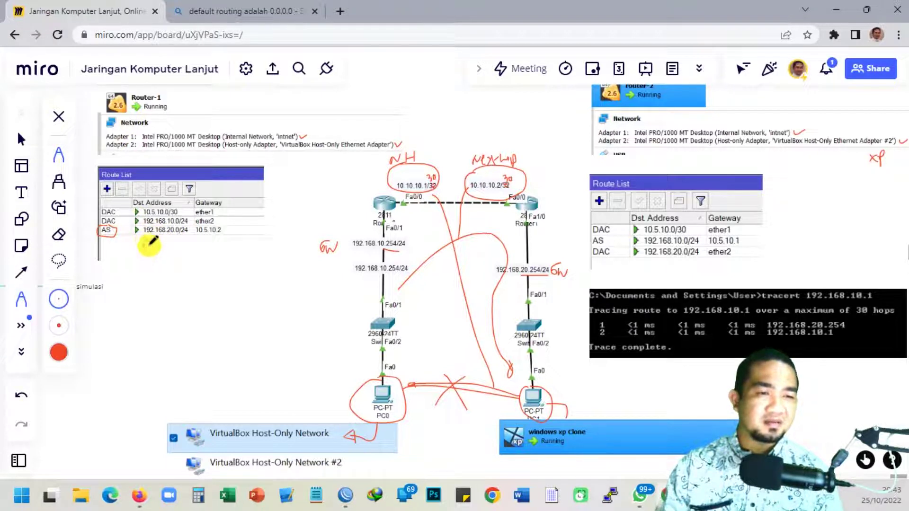
pyautogui.moveTo(143, 247)
pyautogui.mouseDown()
pyautogui.moveTo(202, 242)
pyautogui.moveTo(220, 256)
pyautogui.moveTo(224, 244)
pyautogui.mouseUp()
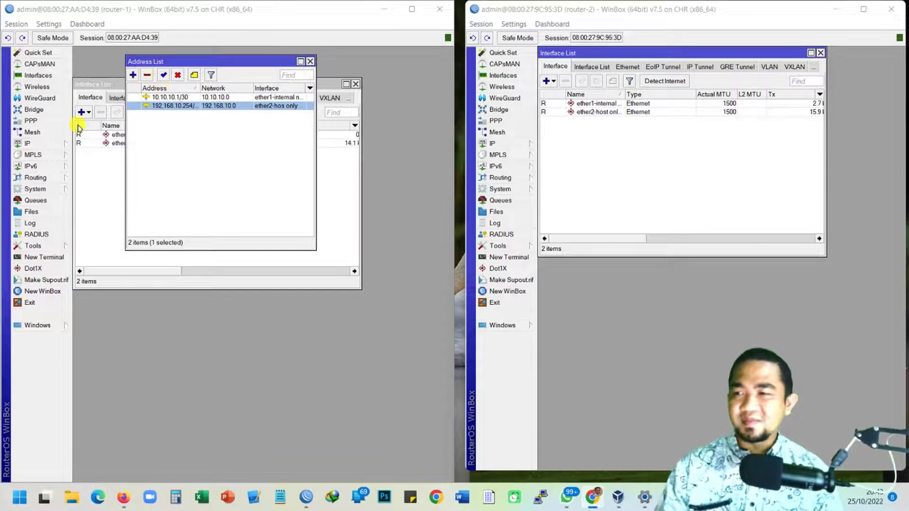
# Add a static route on router-1 to destination 192.168.20.0/24 via gateway 10.10.10.2 and apply it
pyautogui.click(29, 143)
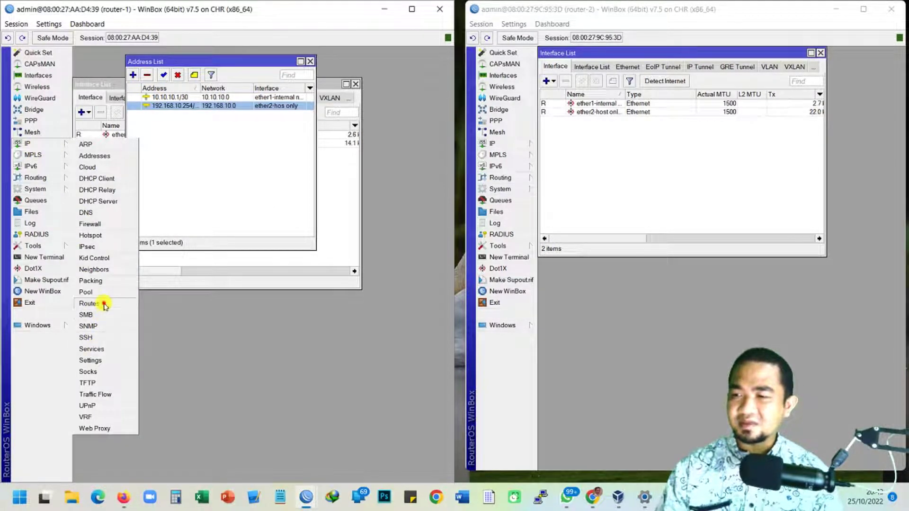
pyautogui.click(89, 304)
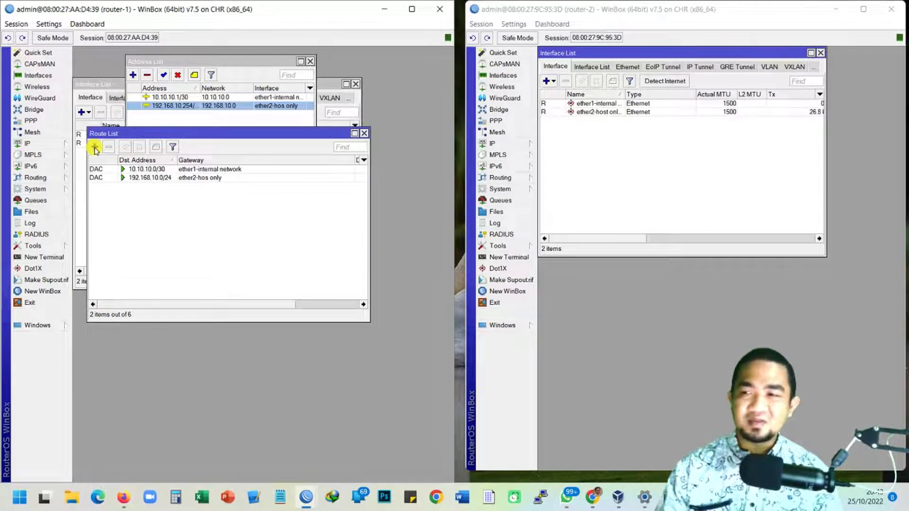
pyautogui.click(95, 148)
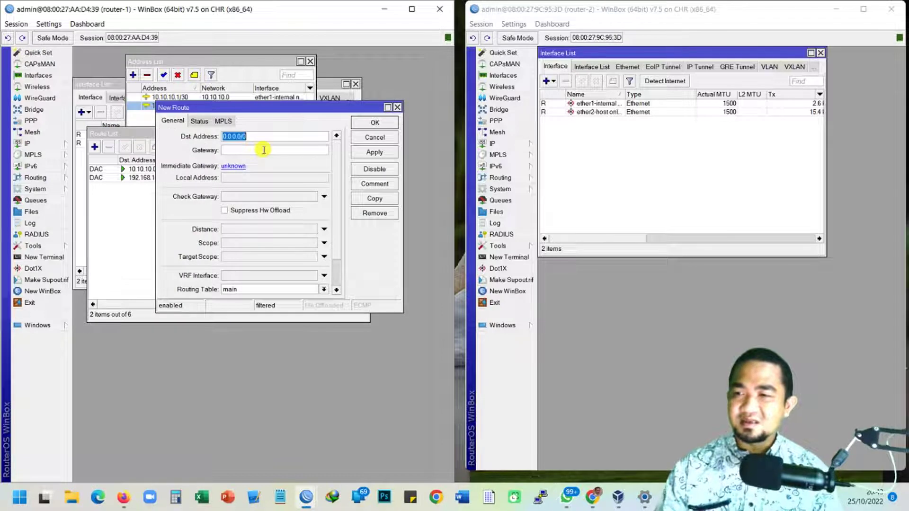
pyautogui.write('192')
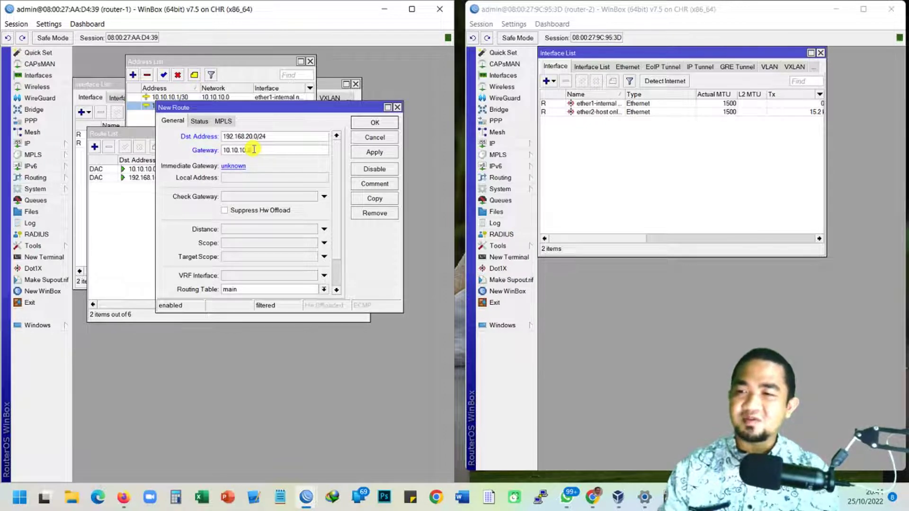
pyautogui.click(362, 157)
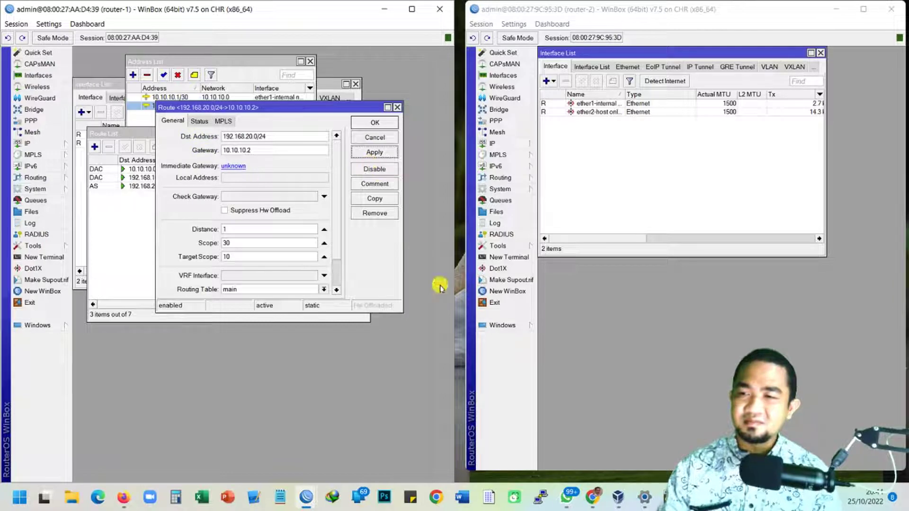
# Bring the Windows XP virtual machine forward and check its running ping to 192.168.10.1
pyautogui.click(671, 497)
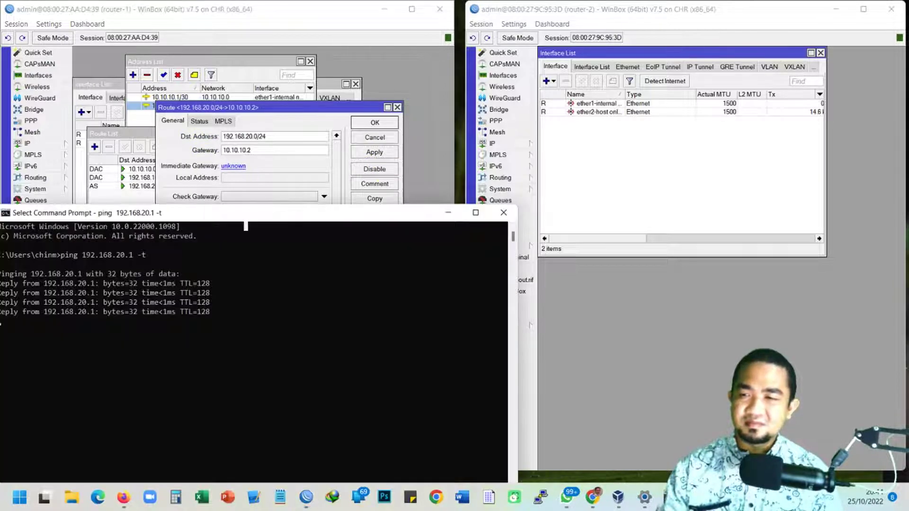
pyautogui.hotkey('alt', 'Tab')
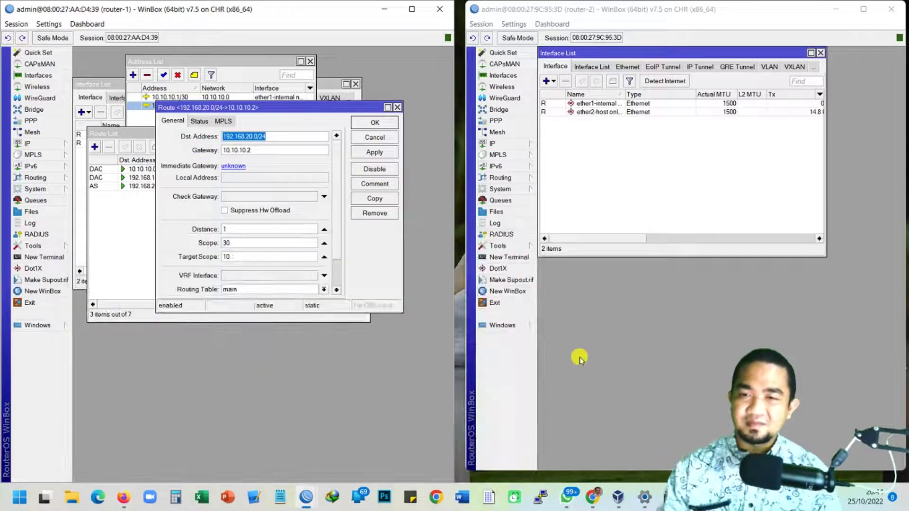
pyautogui.click(663, 494)
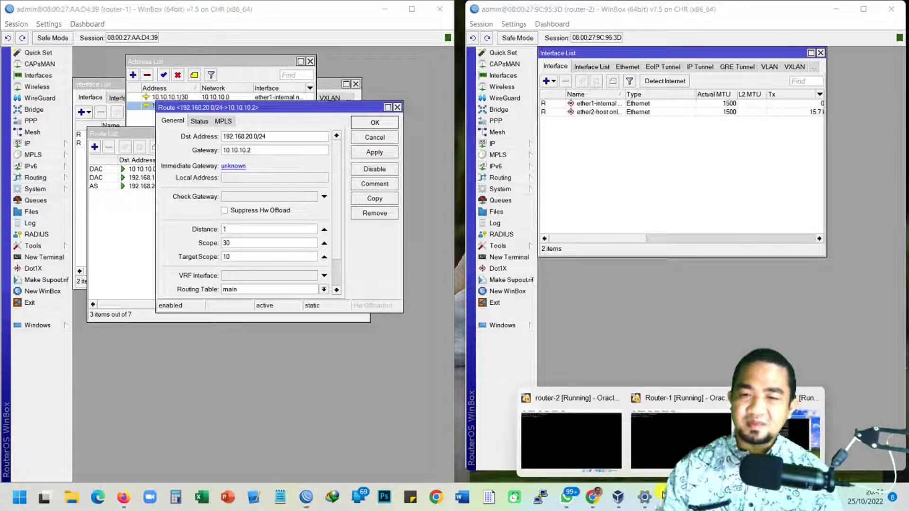
pyautogui.click(770, 434)
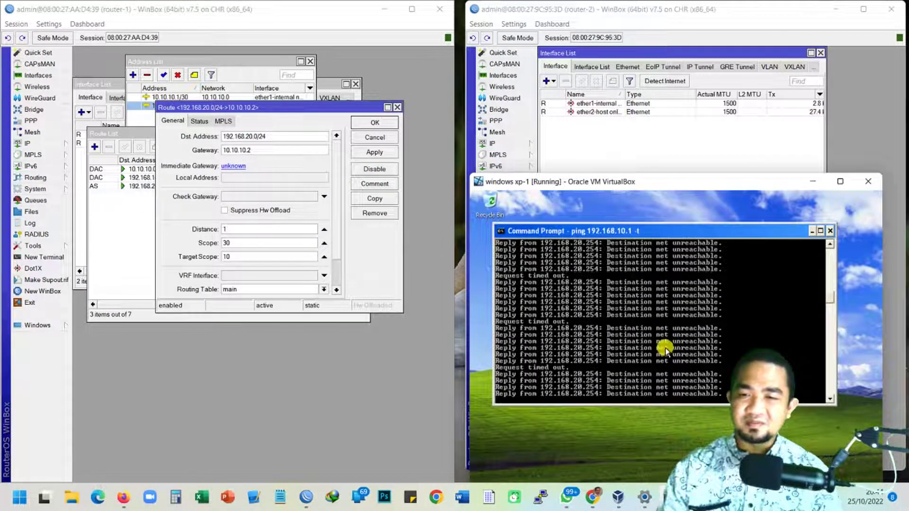
# Add a static route on router-2 to destination 192.168.10.0/24 via gateway 10.10.10.1, apply it and close the route dialog
pyautogui.click(649, 151)
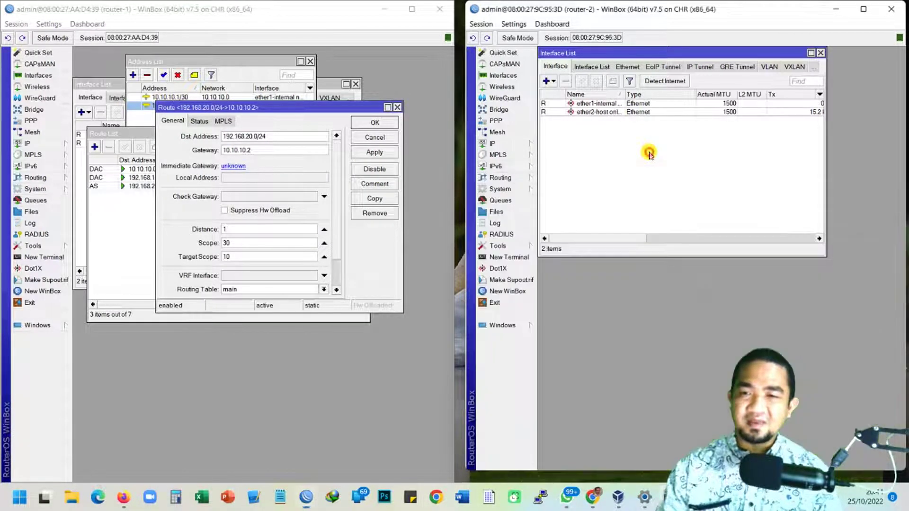
pyautogui.click(514, 143)
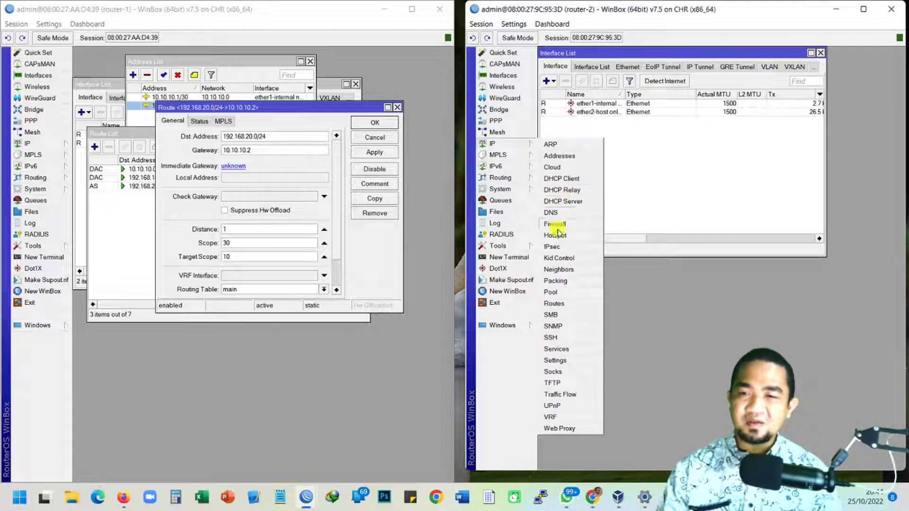
pyautogui.click(569, 303)
pyautogui.click(558, 82)
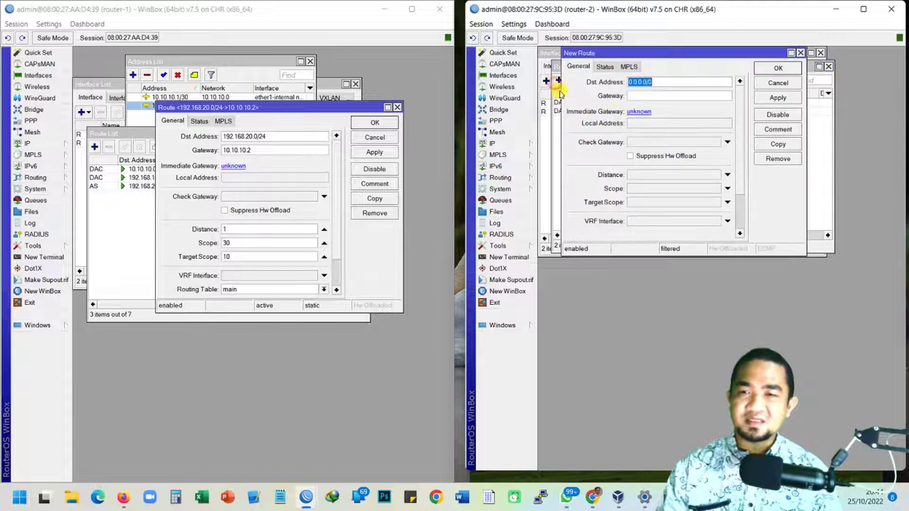
pyautogui.write('192')
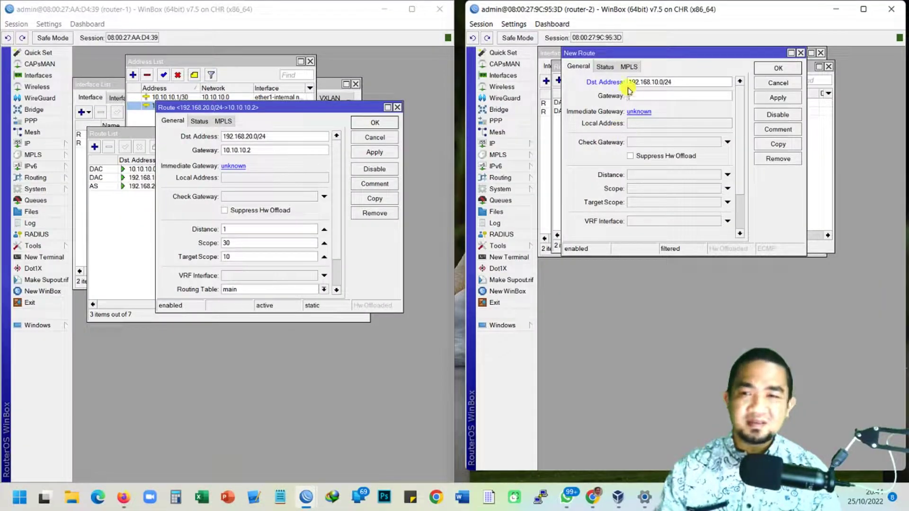
pyautogui.click(640, 95)
pyautogui.write('10')
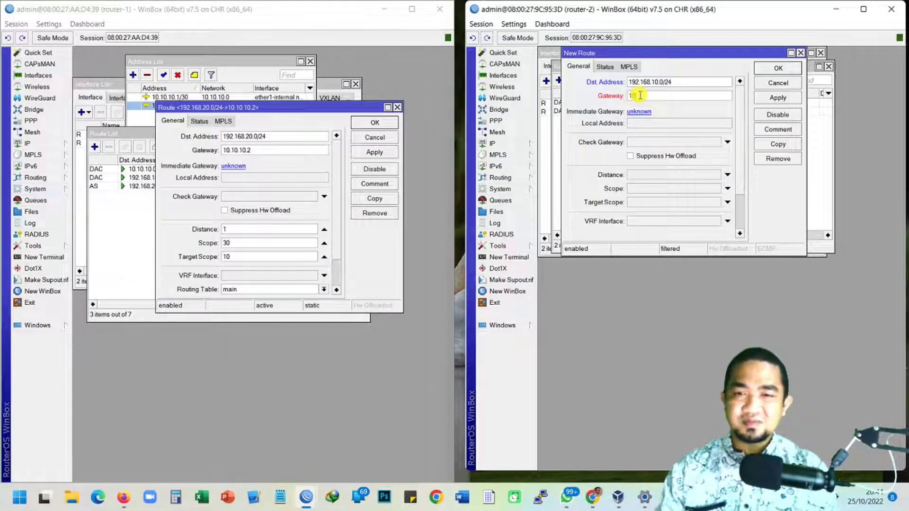
pyautogui.write('.10.10.1')
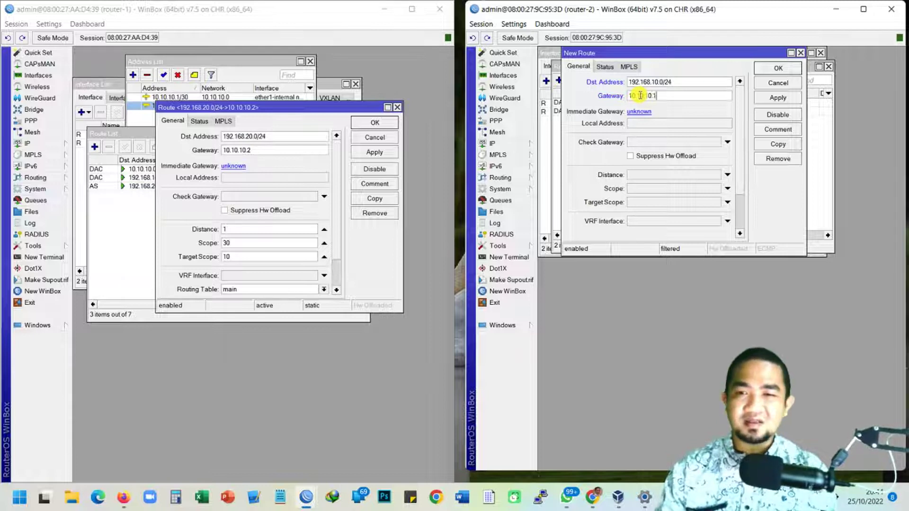
pyautogui.click(777, 98)
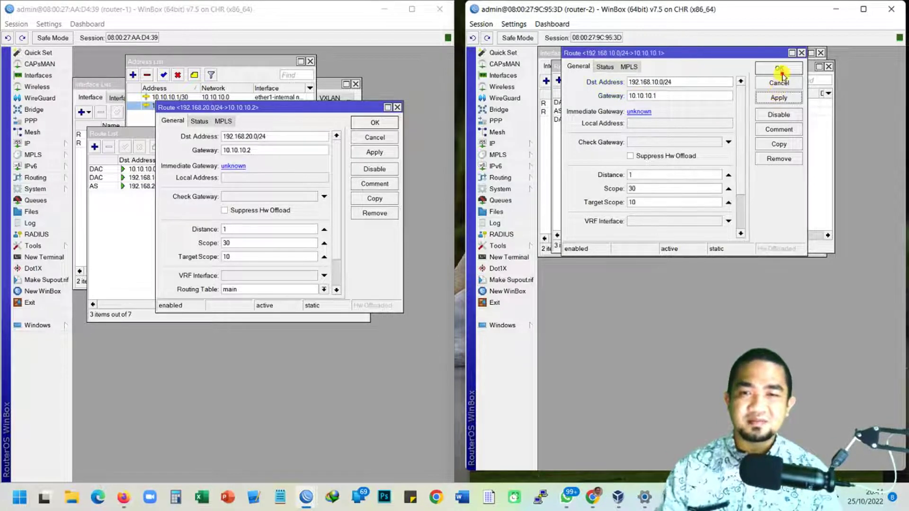
pyautogui.click(780, 71)
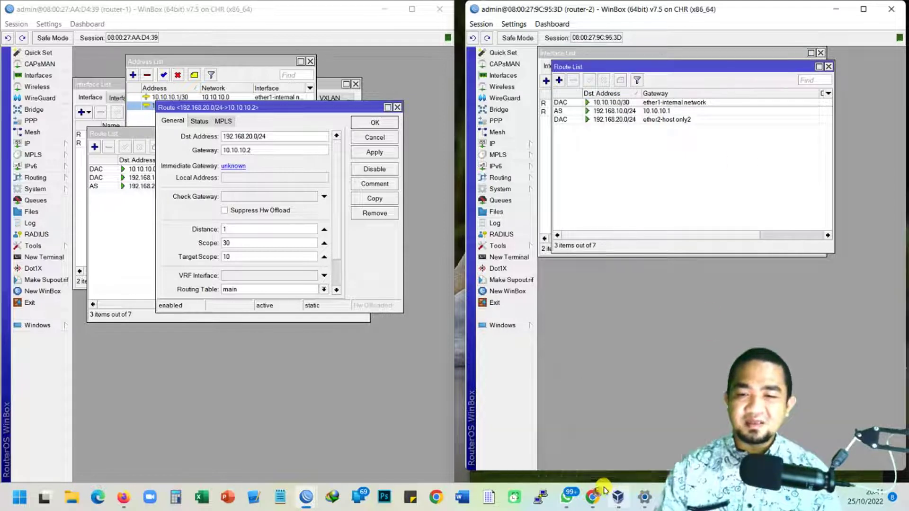
# Bring the Windows XP virtual machine forward, and ping 192.168.20.1 from a new terminal on router-1
pyautogui.moveTo(644, 497)
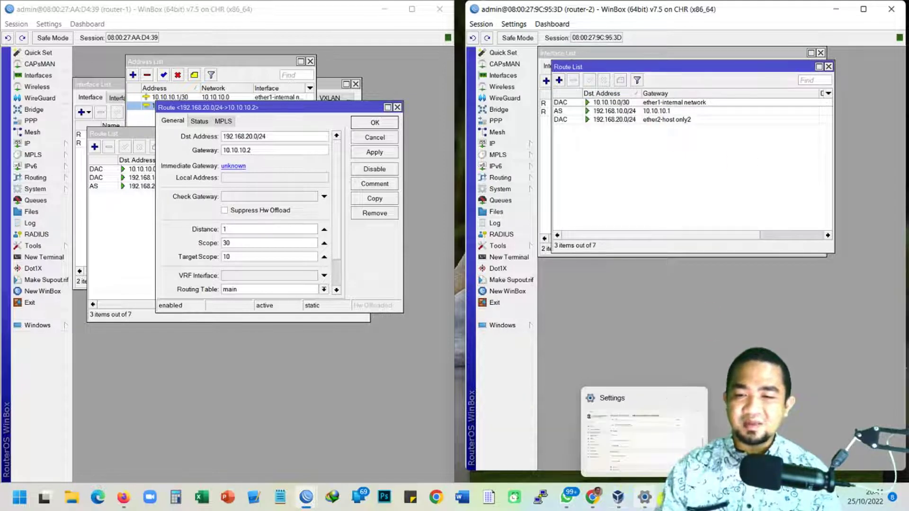
pyautogui.click(694, 401)
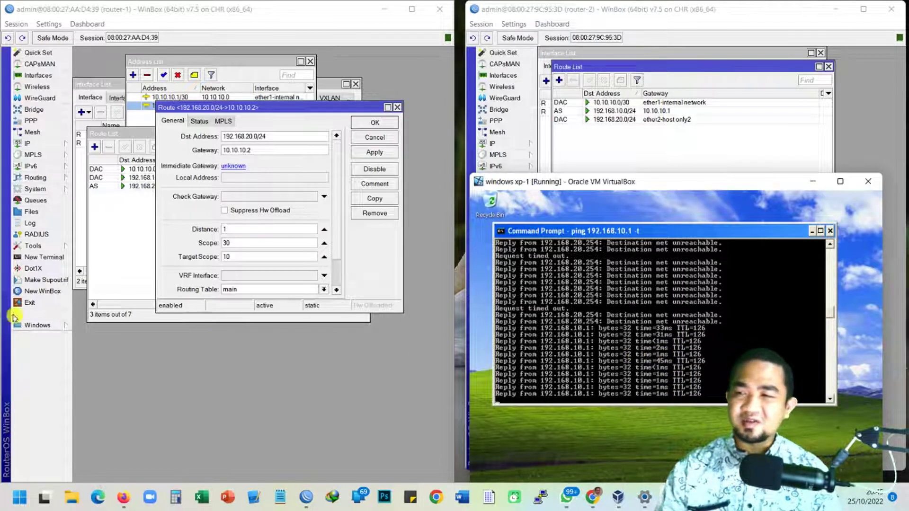
pyautogui.click(19, 257)
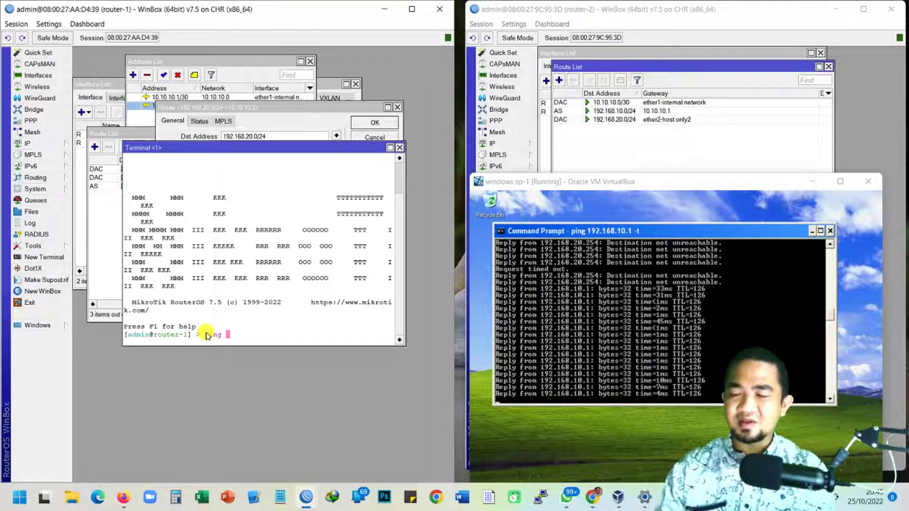
pyautogui.write('19')
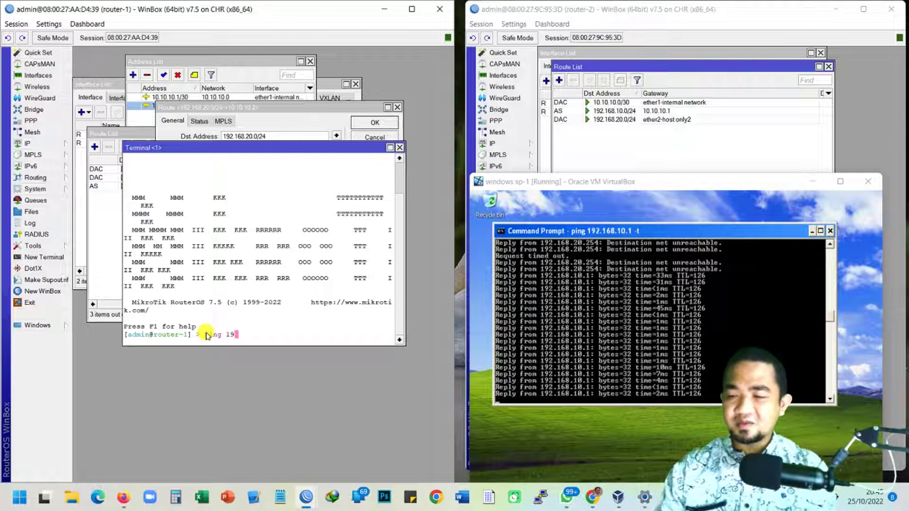
pyautogui.write('2.168.')
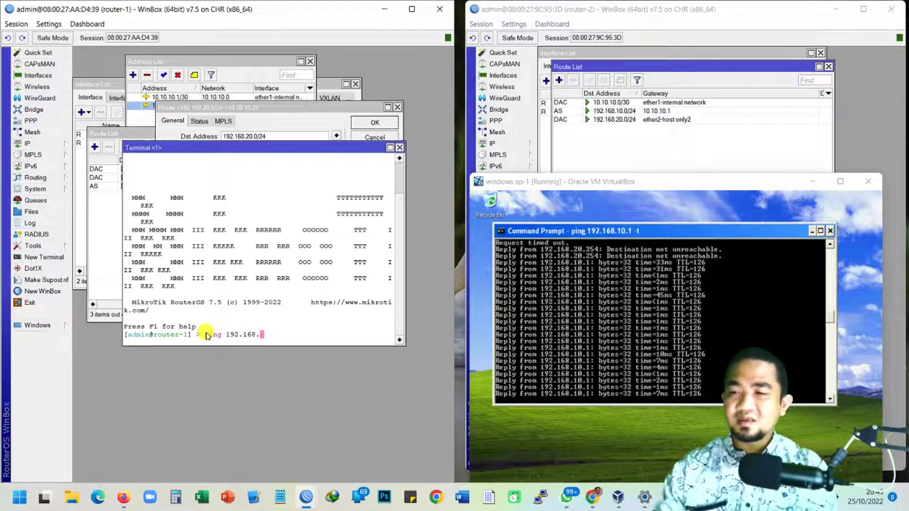
pyautogui.write('20.1')
pyautogui.press('Return')
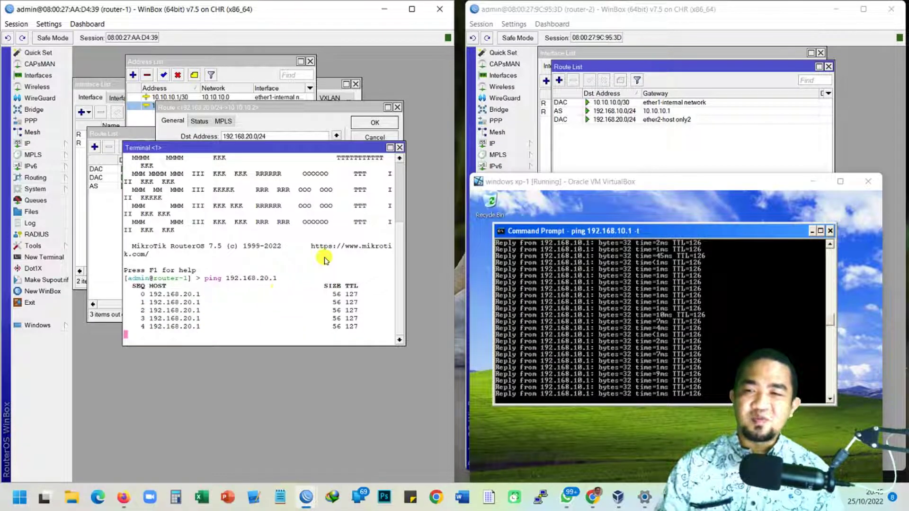
# Stop the running ping in the Windows XP Command Prompt, trace the route to 192.168.10.1 and make the prompt window slightly taller
pyautogui.click(601, 354)
pyautogui.hotkey('ctrl', 'c')
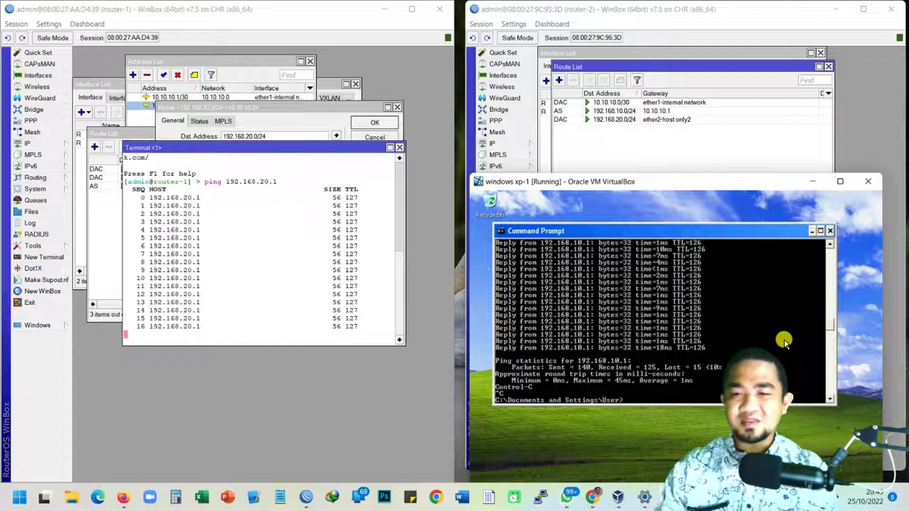
pyautogui.write('tracert')
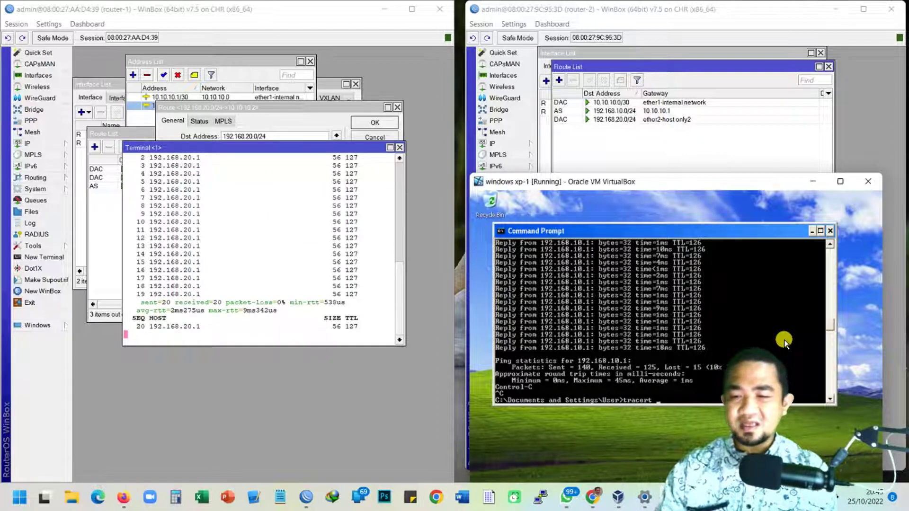
pyautogui.write(' 19')
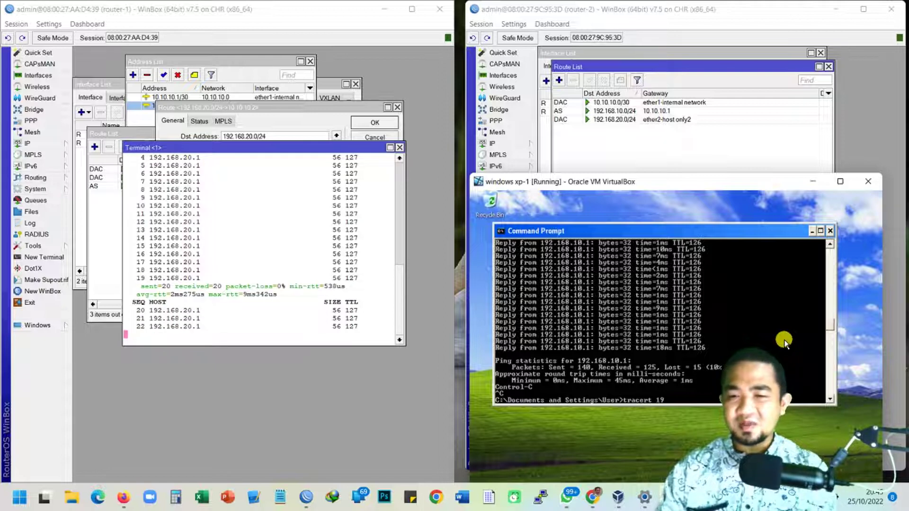
pyautogui.write('2.168.10')
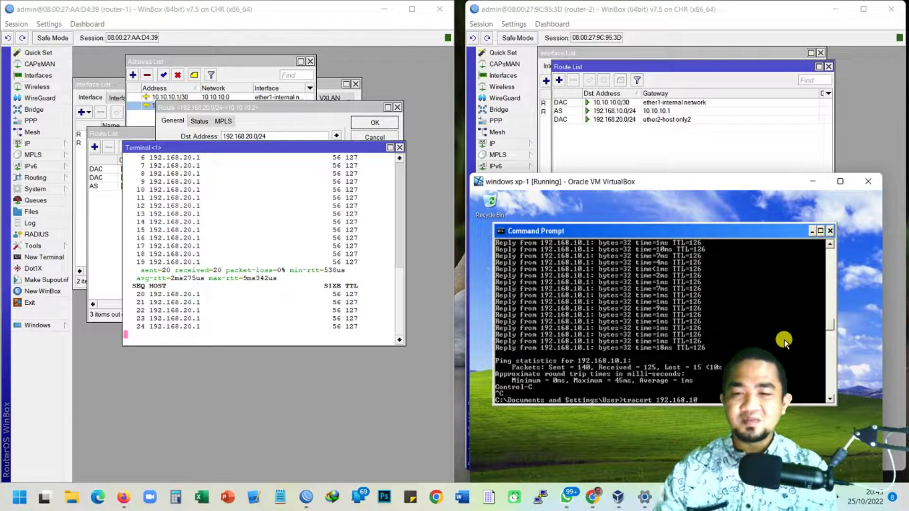
pyautogui.write('.1')
pyautogui.press('Return')
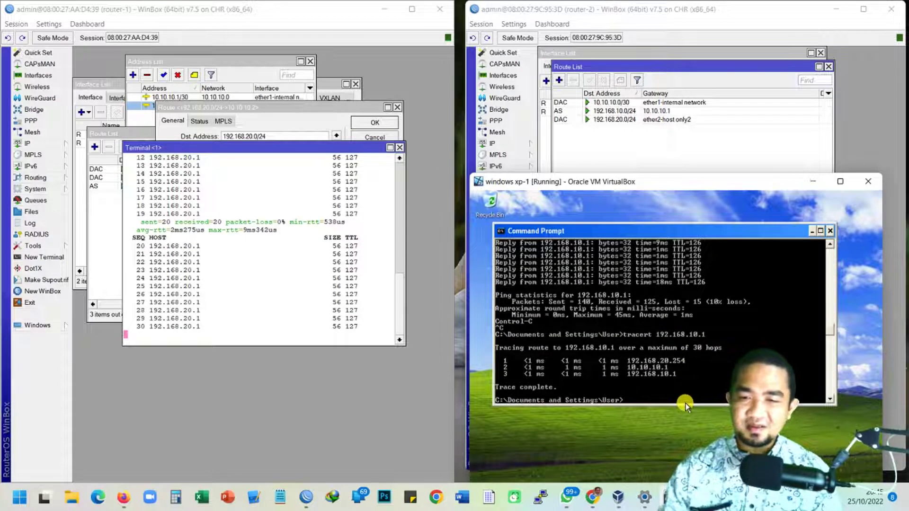
pyautogui.moveTo(686, 405); pyautogui.dragTo(686, 417)
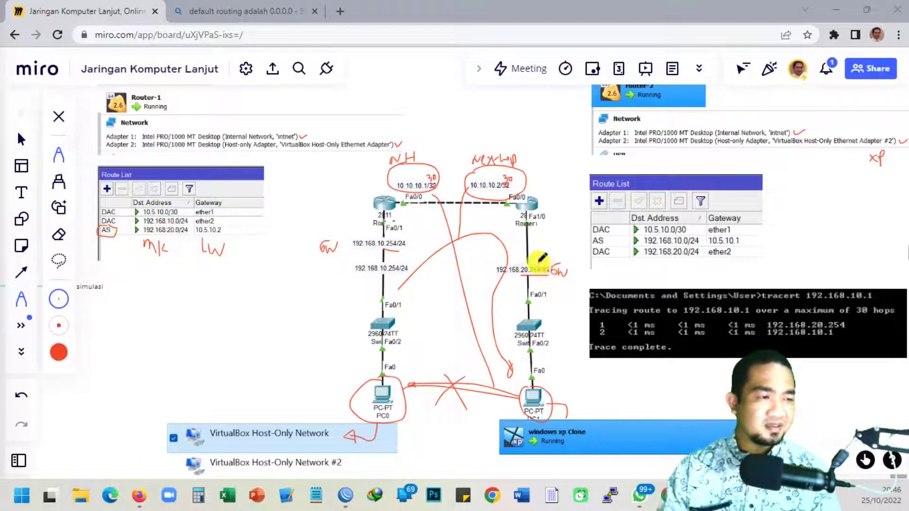
# On the Miro board, mark the hops with circled numbers: 1 at PC1's gateway, 2 at 10.10.10.1 and 3 at PC0
pyautogui.moveTo(576, 269)
pyautogui.mouseDown()
pyautogui.moveTo(577, 282)
pyautogui.moveTo(567, 281)
pyautogui.moveTo(586, 268)
pyautogui.mouseUp()
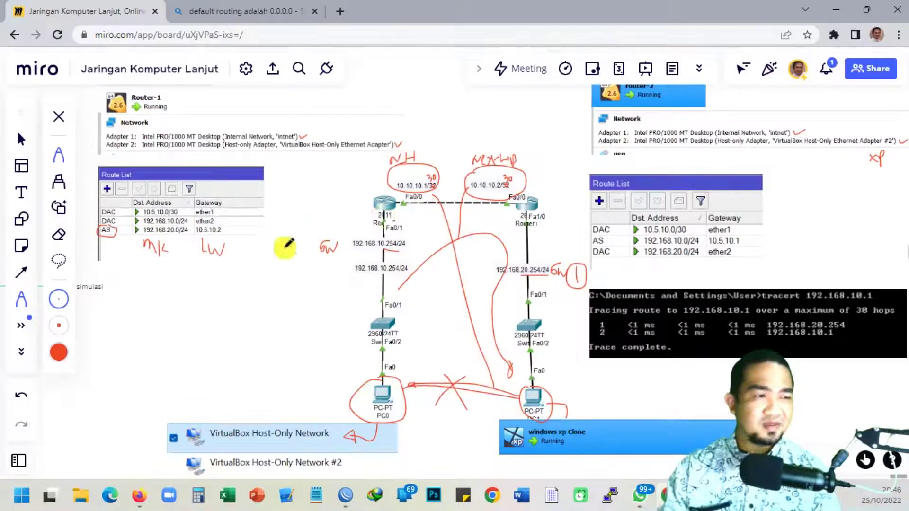
pyautogui.moveTo(430, 156)
pyautogui.mouseDown()
pyautogui.moveTo(443, 168)
pyautogui.moveTo(432, 146)
pyautogui.moveTo(419, 154)
pyautogui.mouseUp()
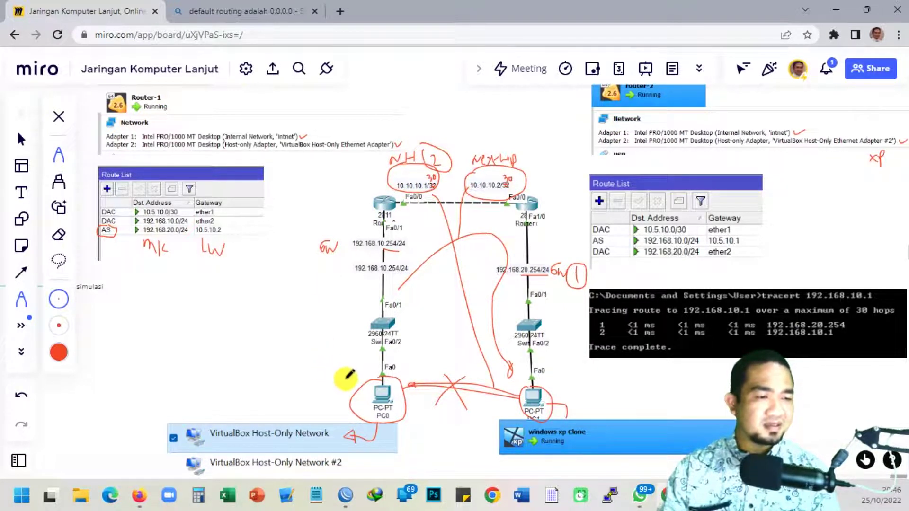
pyautogui.moveTo(352, 368)
pyautogui.mouseDown()
pyautogui.moveTo(340, 379)
pyautogui.moveTo(351, 392)
pyautogui.mouseUp()
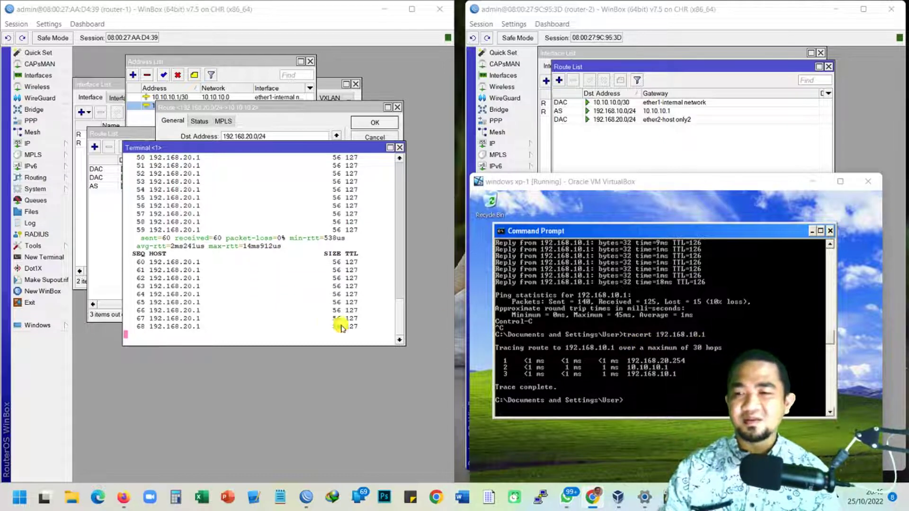
# Stop the ping in router-1's terminal and run tool/traceroute to 192.168.20.1
pyautogui.click(326, 327)
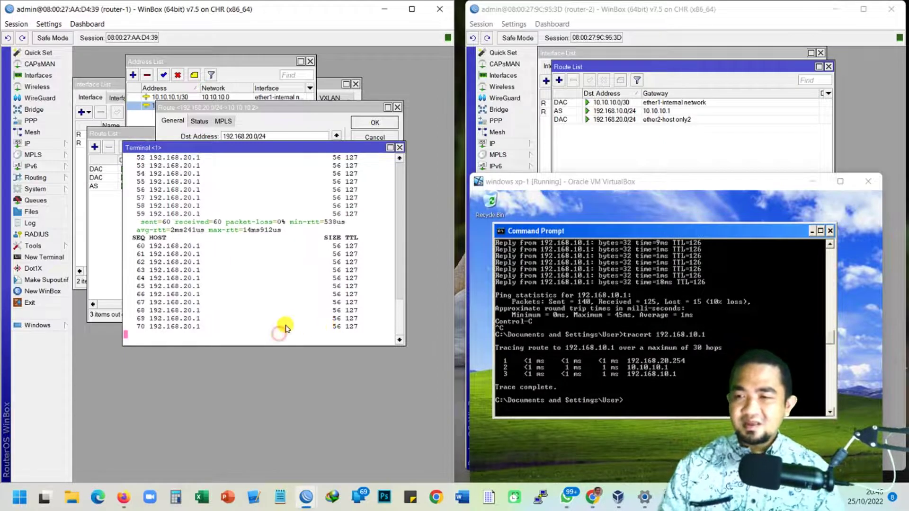
pyautogui.hotkey('ctrl', 'c')
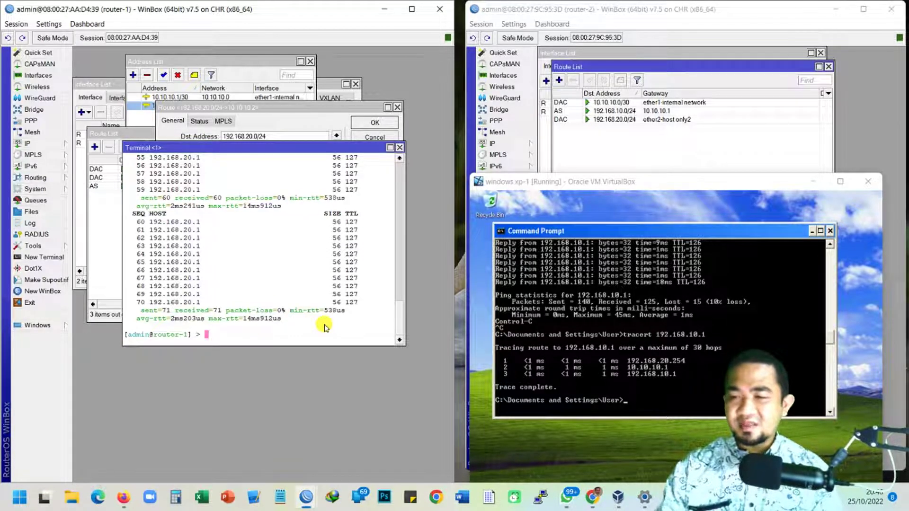
pyautogui.write('tr')
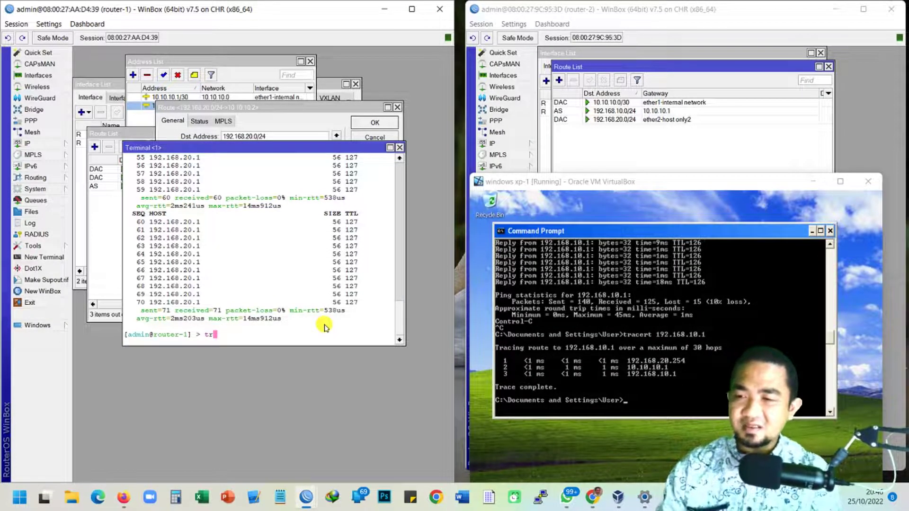
pyautogui.write('a')
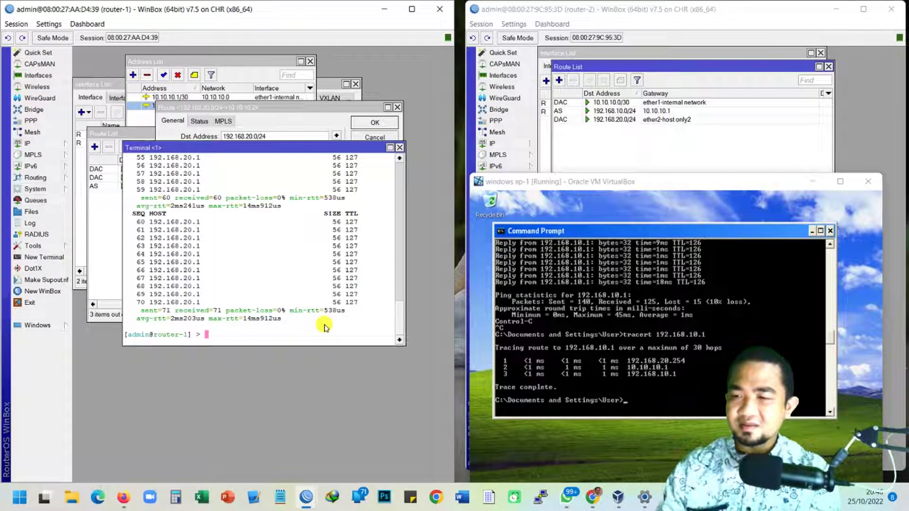
pyautogui.write('tool/tr')
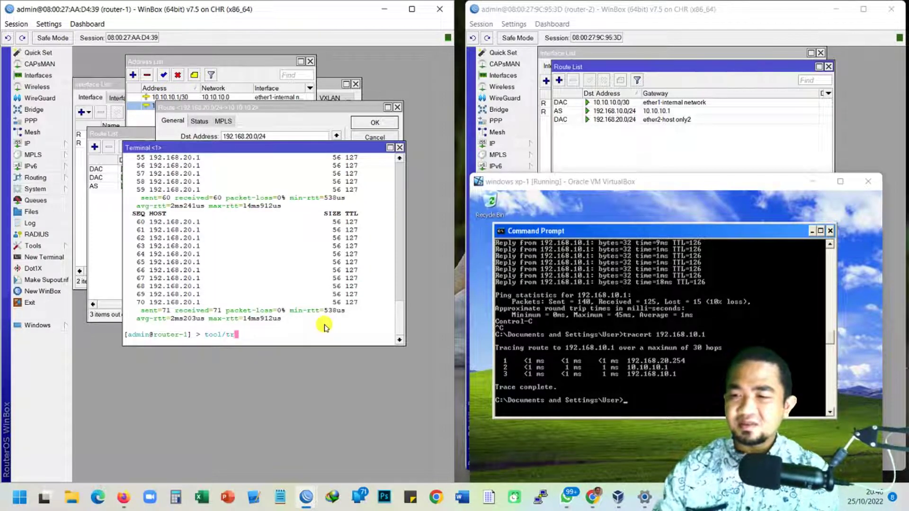
pyautogui.press('Tab')
pyautogui.press('Tab')
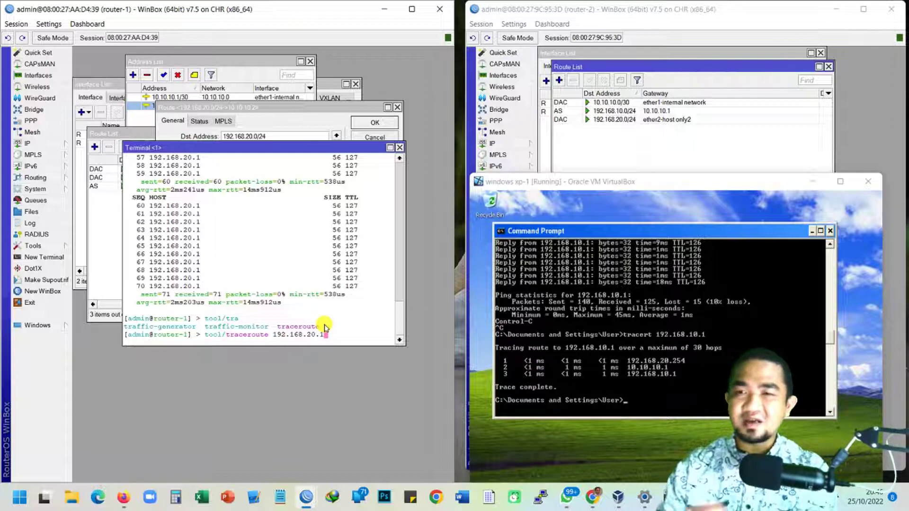
pyautogui.press('Return')
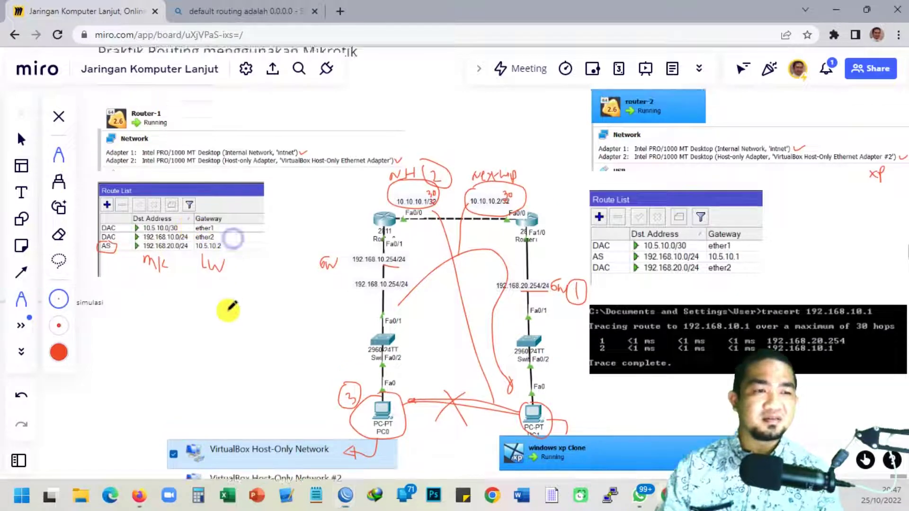
pyautogui.scroll(5, 229, 309)
pyautogui.hscroll(-2, 235, 278)
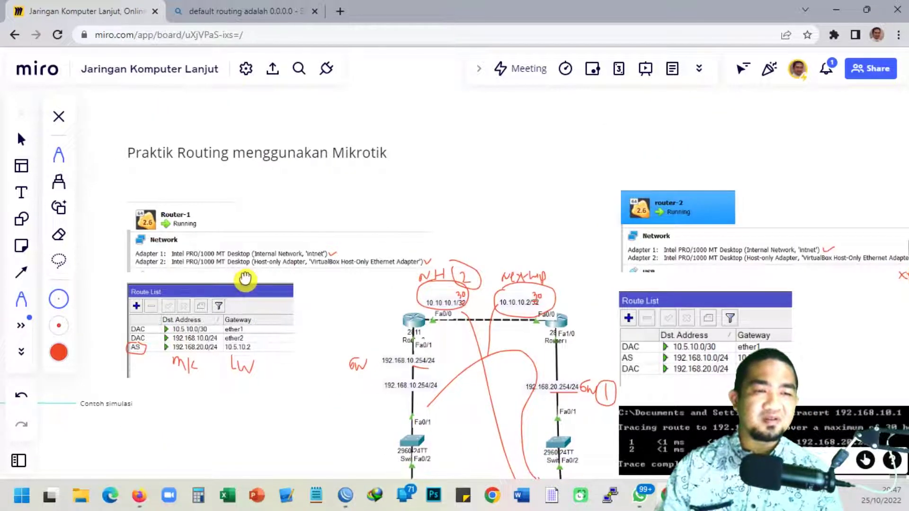